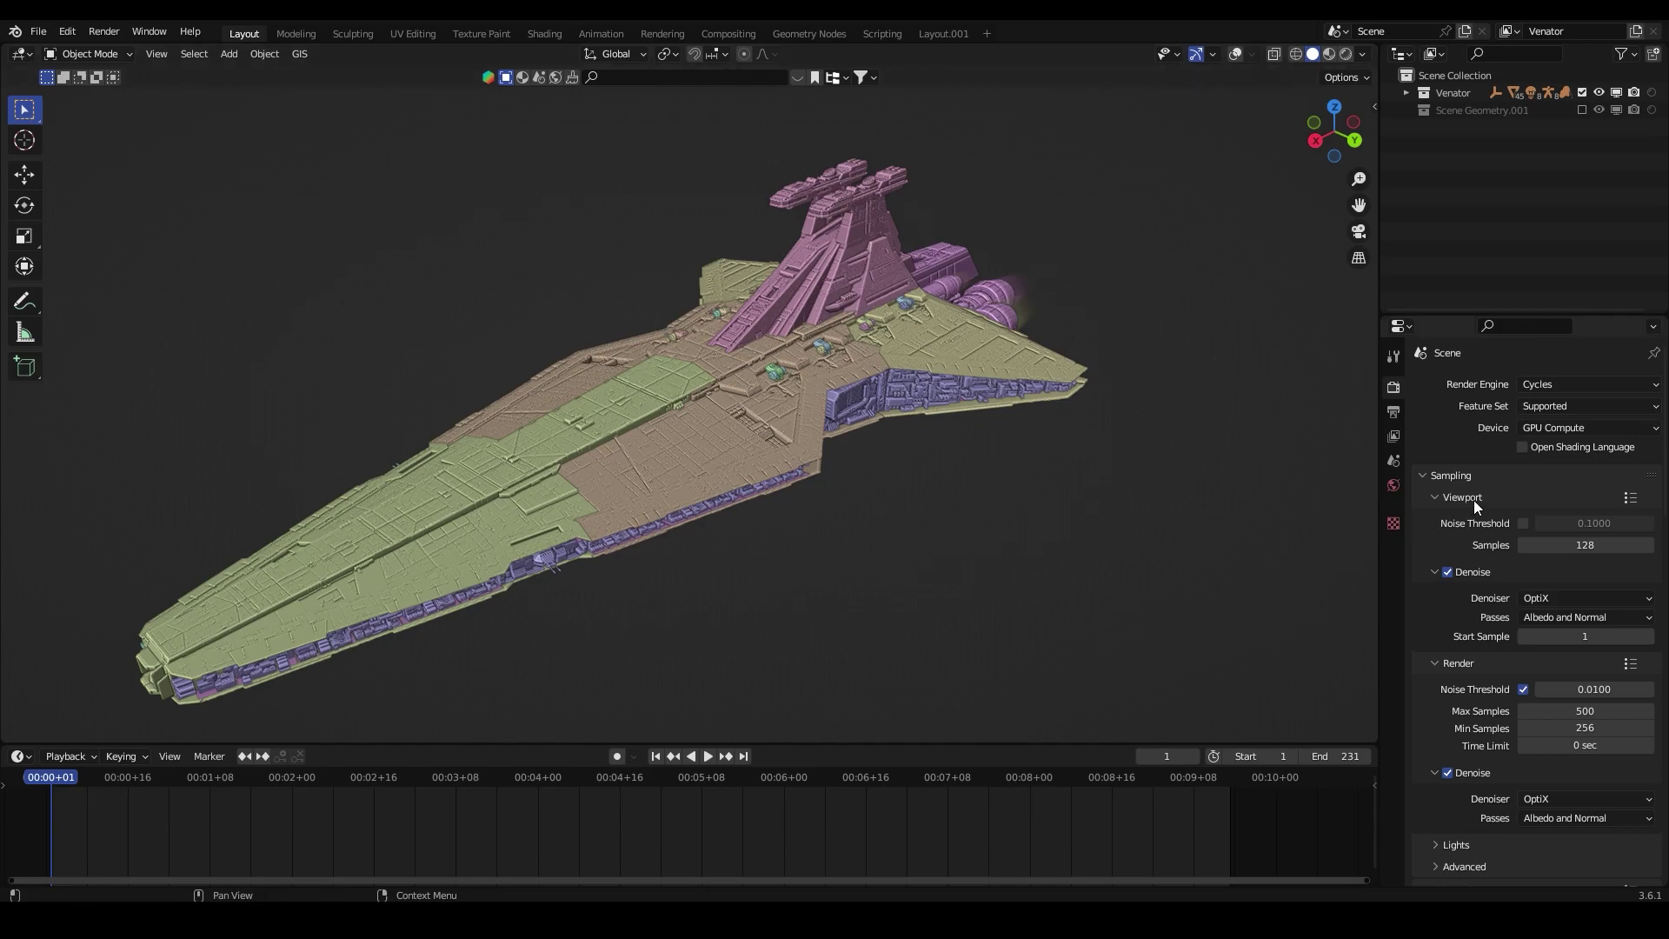
Step: Keep Cycles as the render engine and create a new scene collection named Lights
{"action": "left_click", "coordinate": [1550, 383]}
{"action": "left_click", "coordinate": [1563, 445]}
{"action": "left_click", "coordinate": [1653, 53]}
{"action": "double_click", "coordinate": [1458, 127]}
{"action": "type", "text": "Lights"}
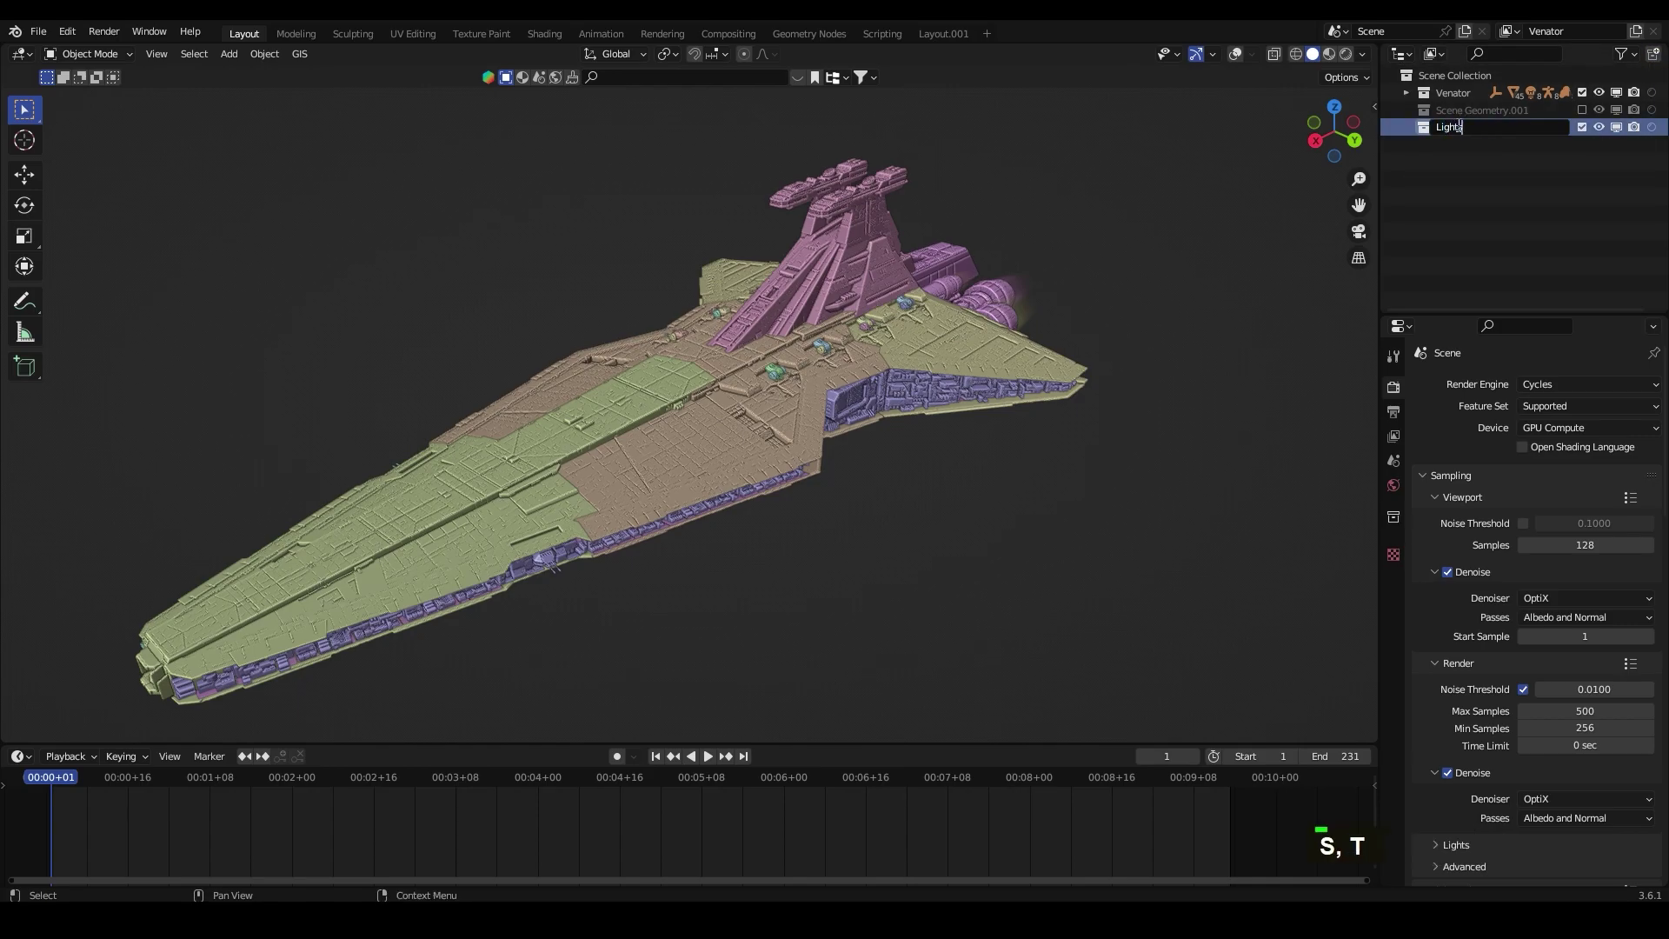
{"action": "key", "text": "Return"}
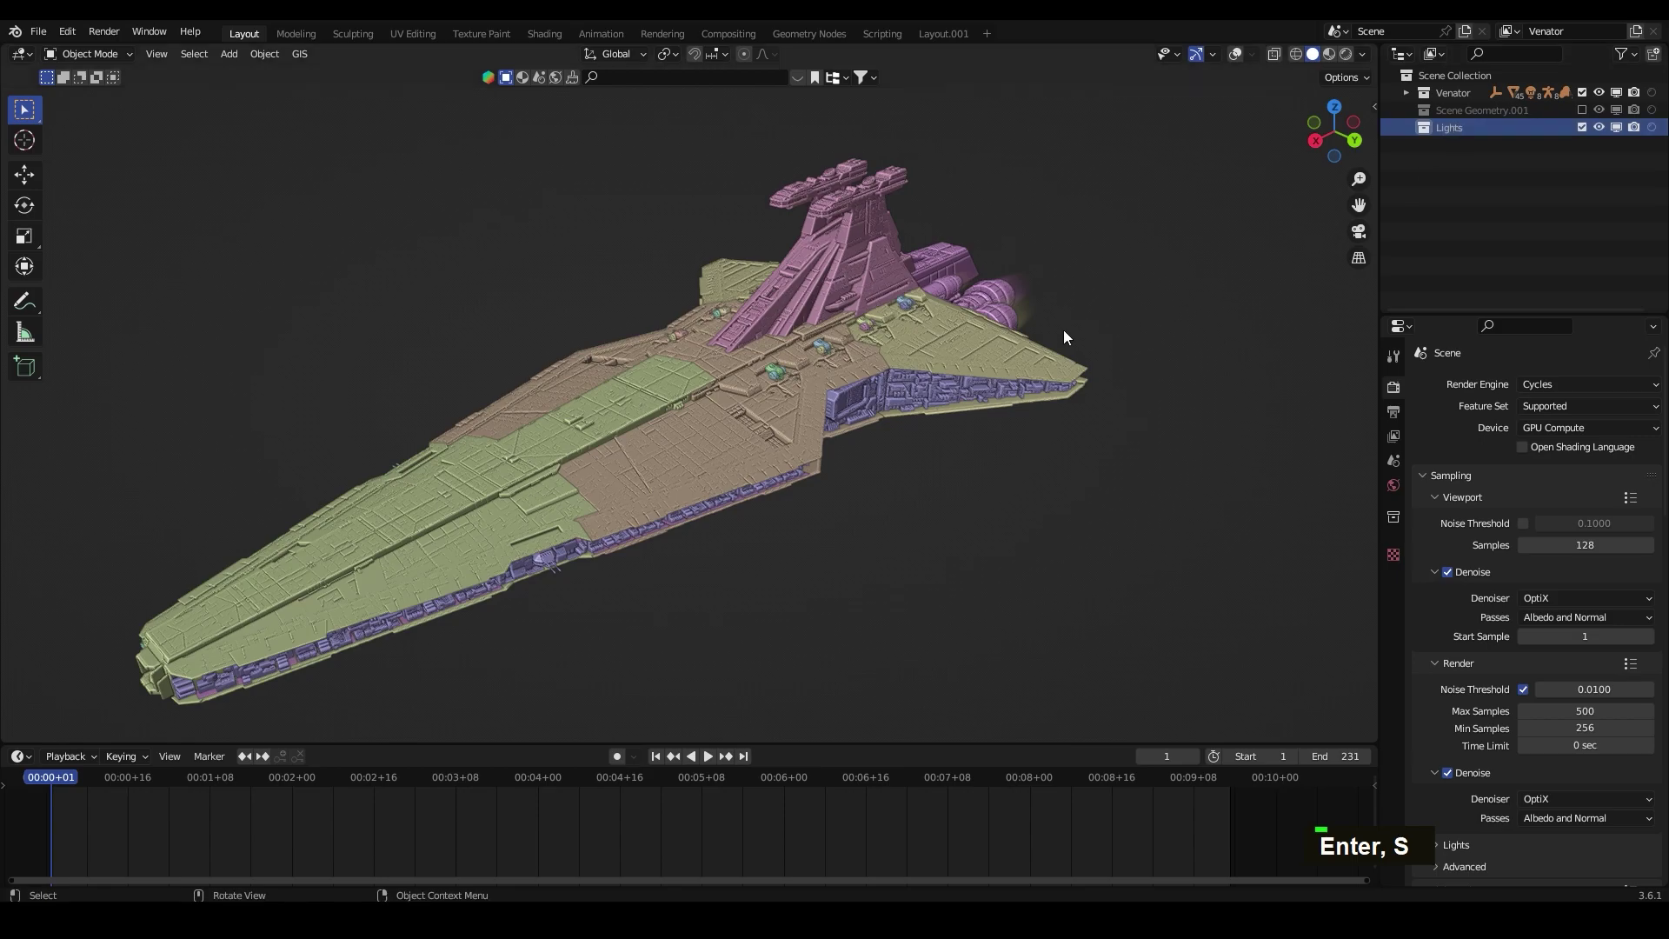
Step: Add a camera to the Lights collection and align it to a three-quarter view of the ship
{"action": "middle_click_drag", "start_coordinate": [962, 325], "coordinate": [696, 443]}
{"action": "scroll", "coordinate": [800, 426], "scroll_direction": "up", "scroll_amount": 3}
{"action": "scroll", "coordinate": [841, 384], "scroll_direction": "down", "scroll_amount": 3}
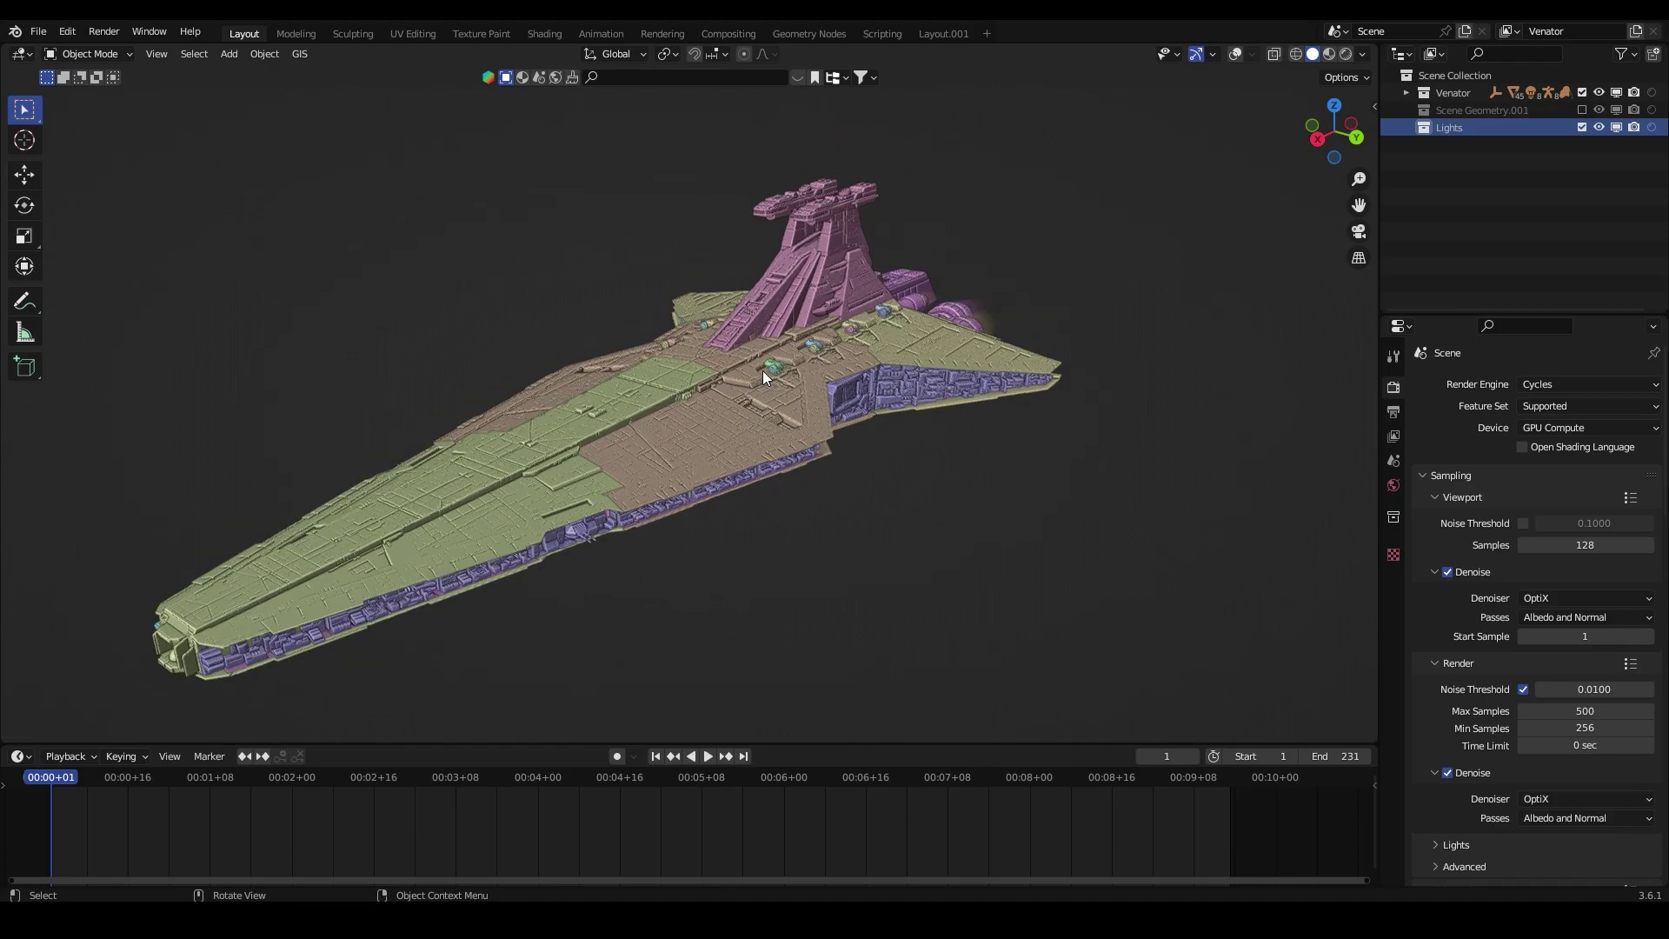
{"action": "middle_click_drag", "start_coordinate": [763, 370], "coordinate": [695, 388]}
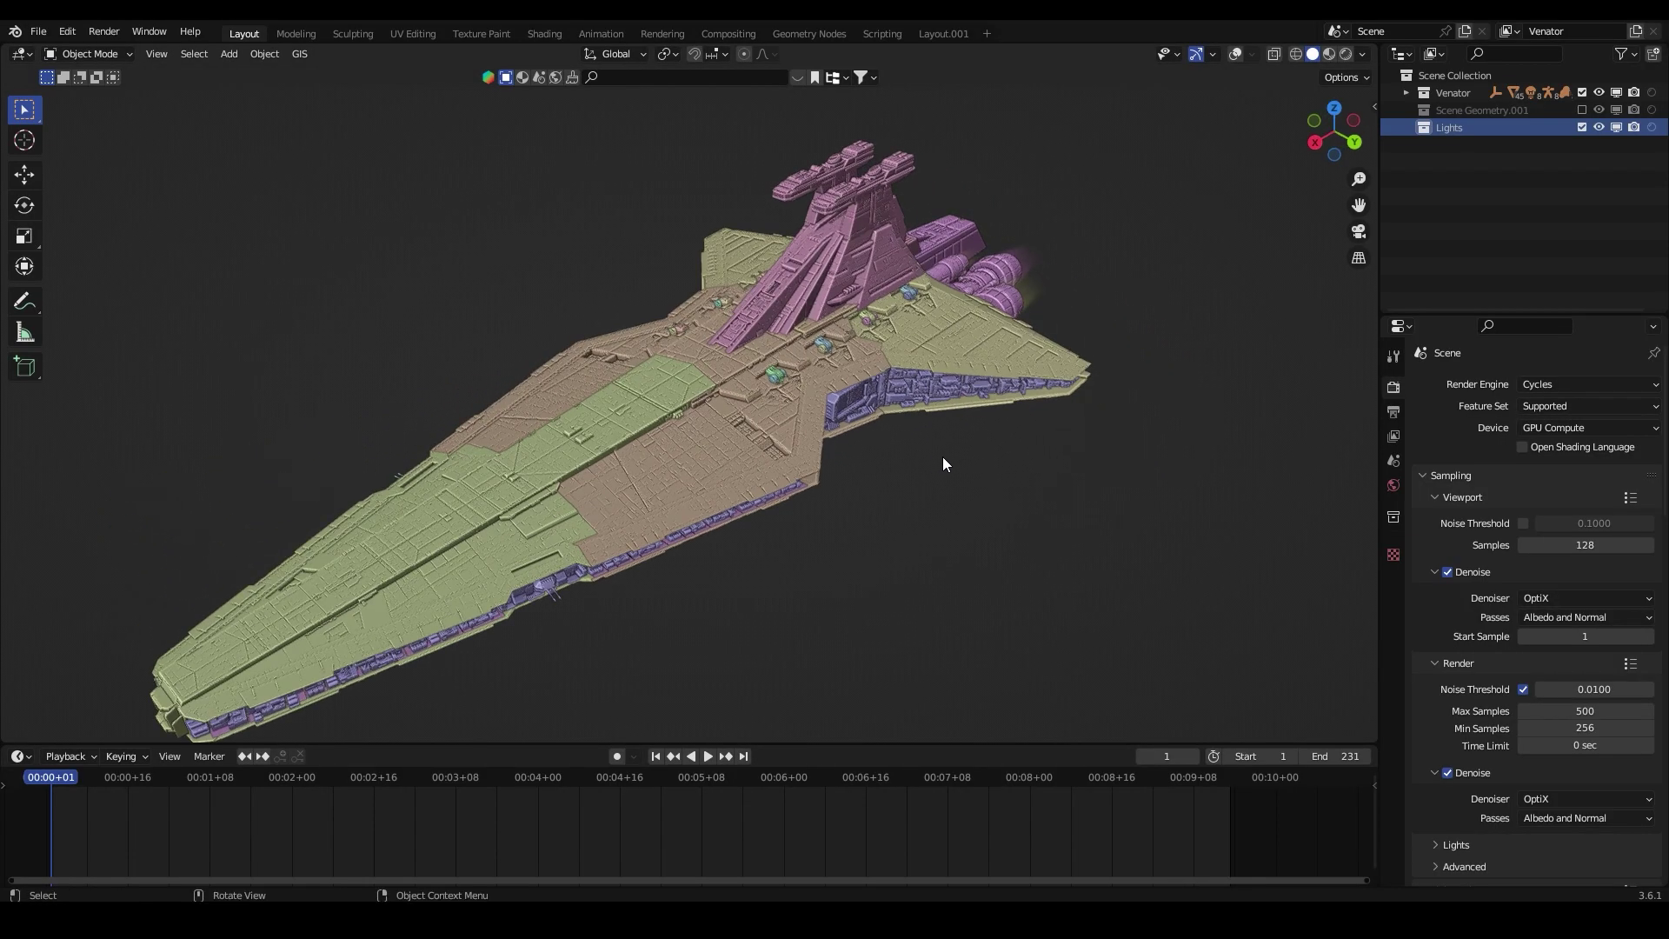
{"action": "left_click", "coordinate": [1514, 198]}
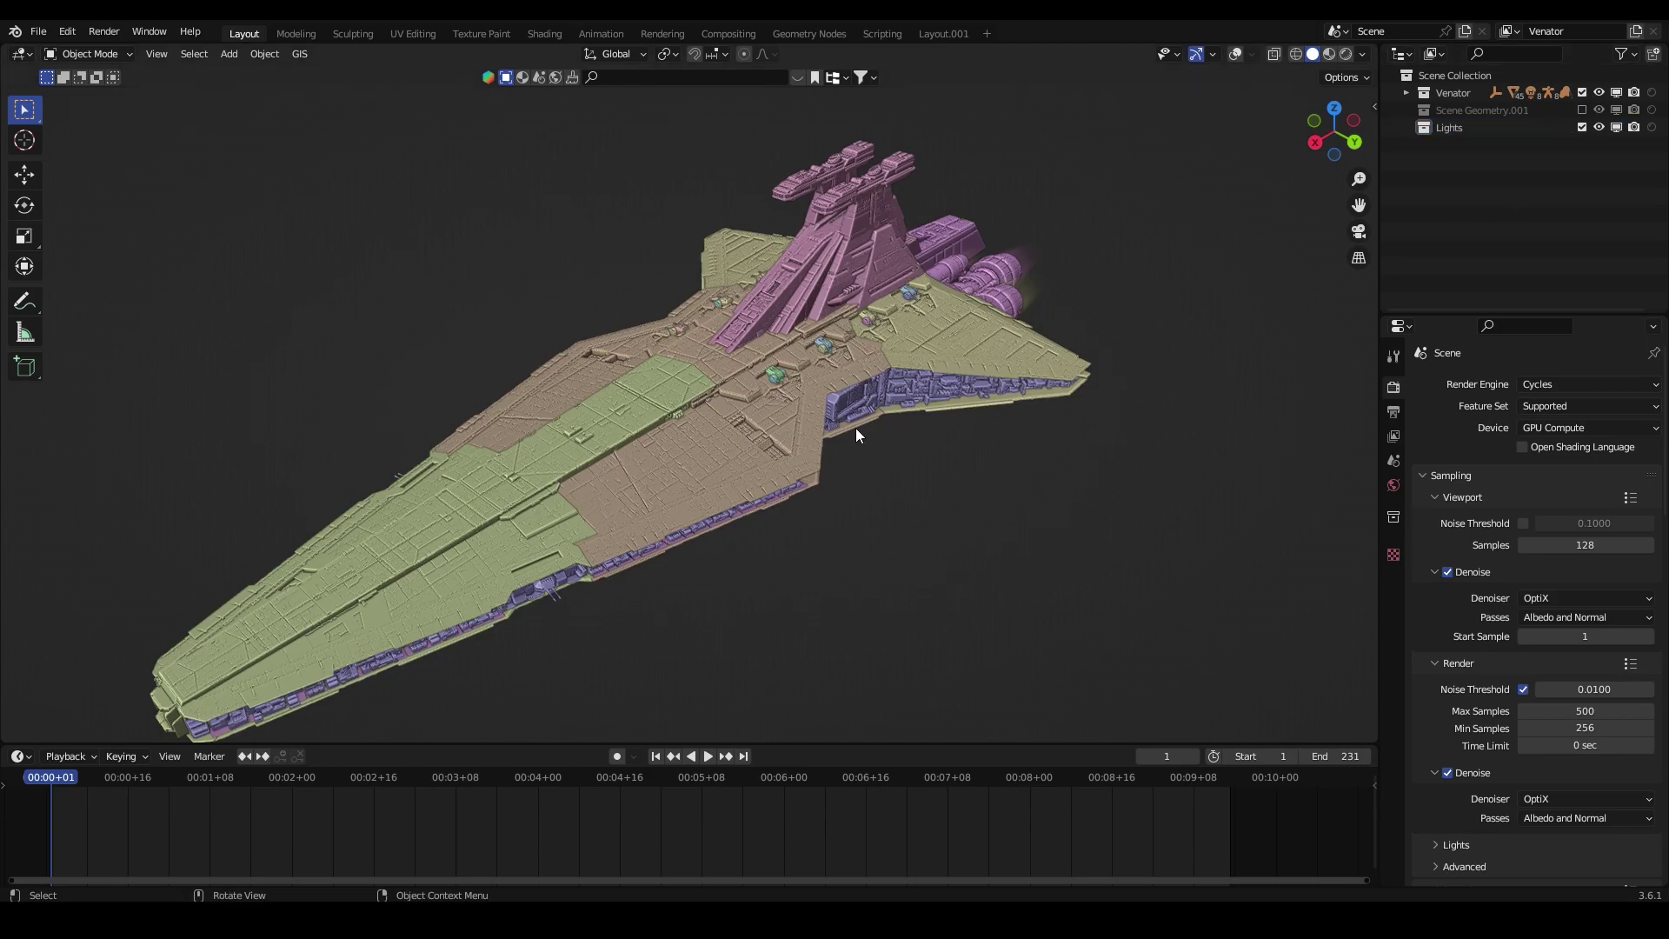
{"action": "key", "text": "shift+a"}
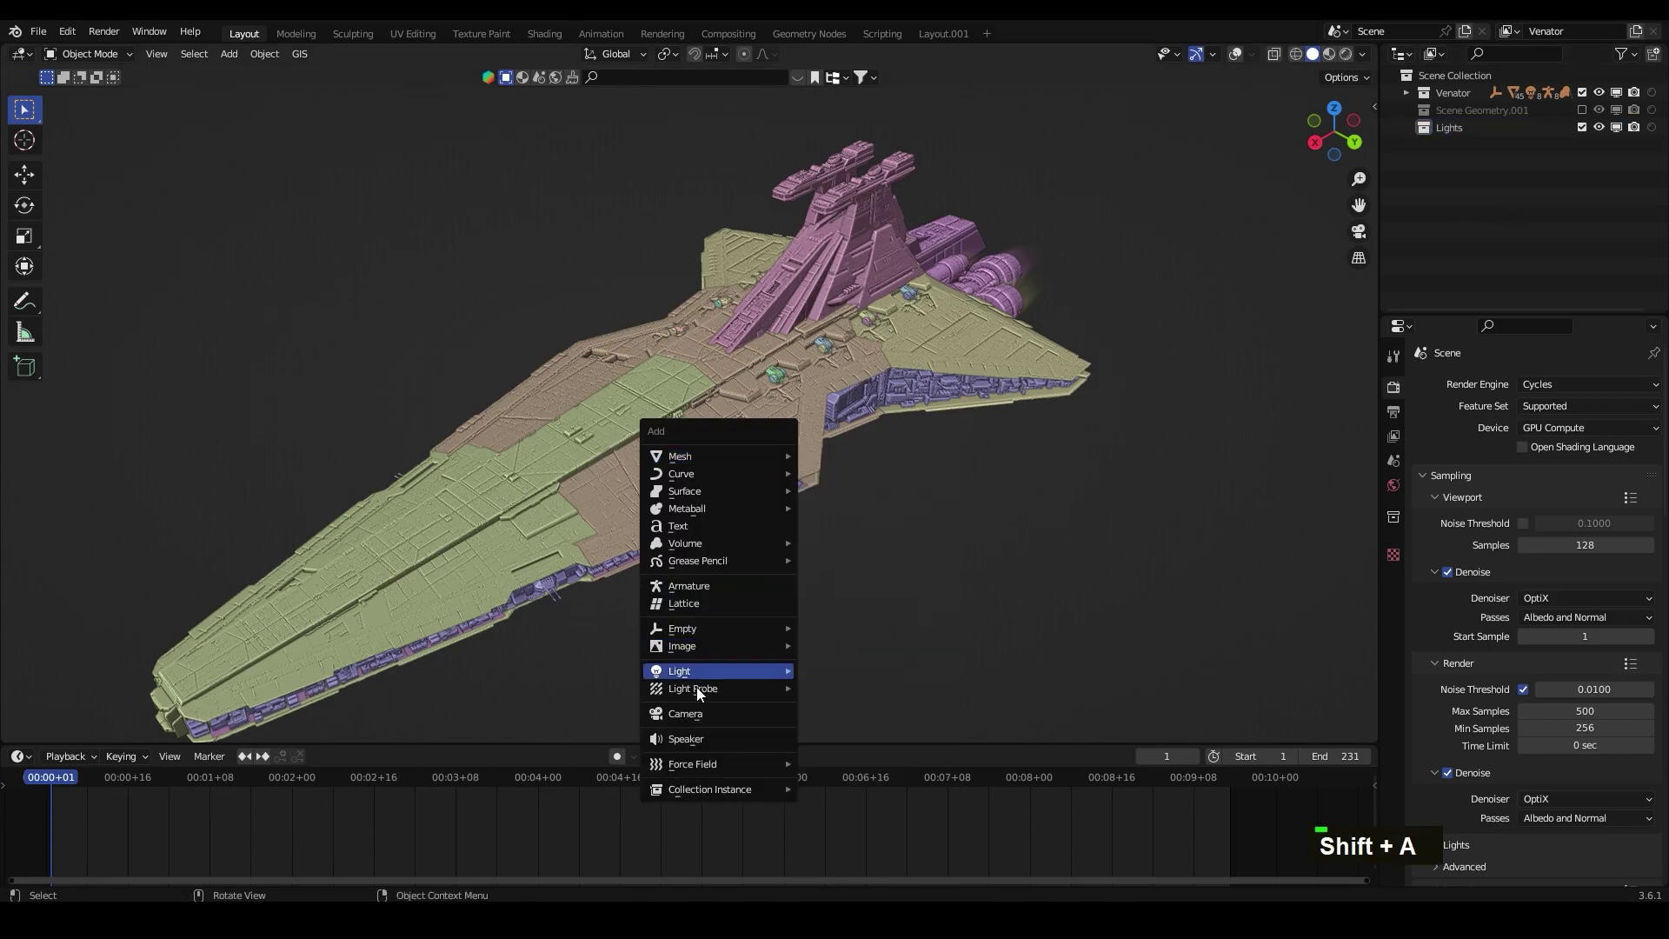
{"action": "left_click", "coordinate": [696, 715]}
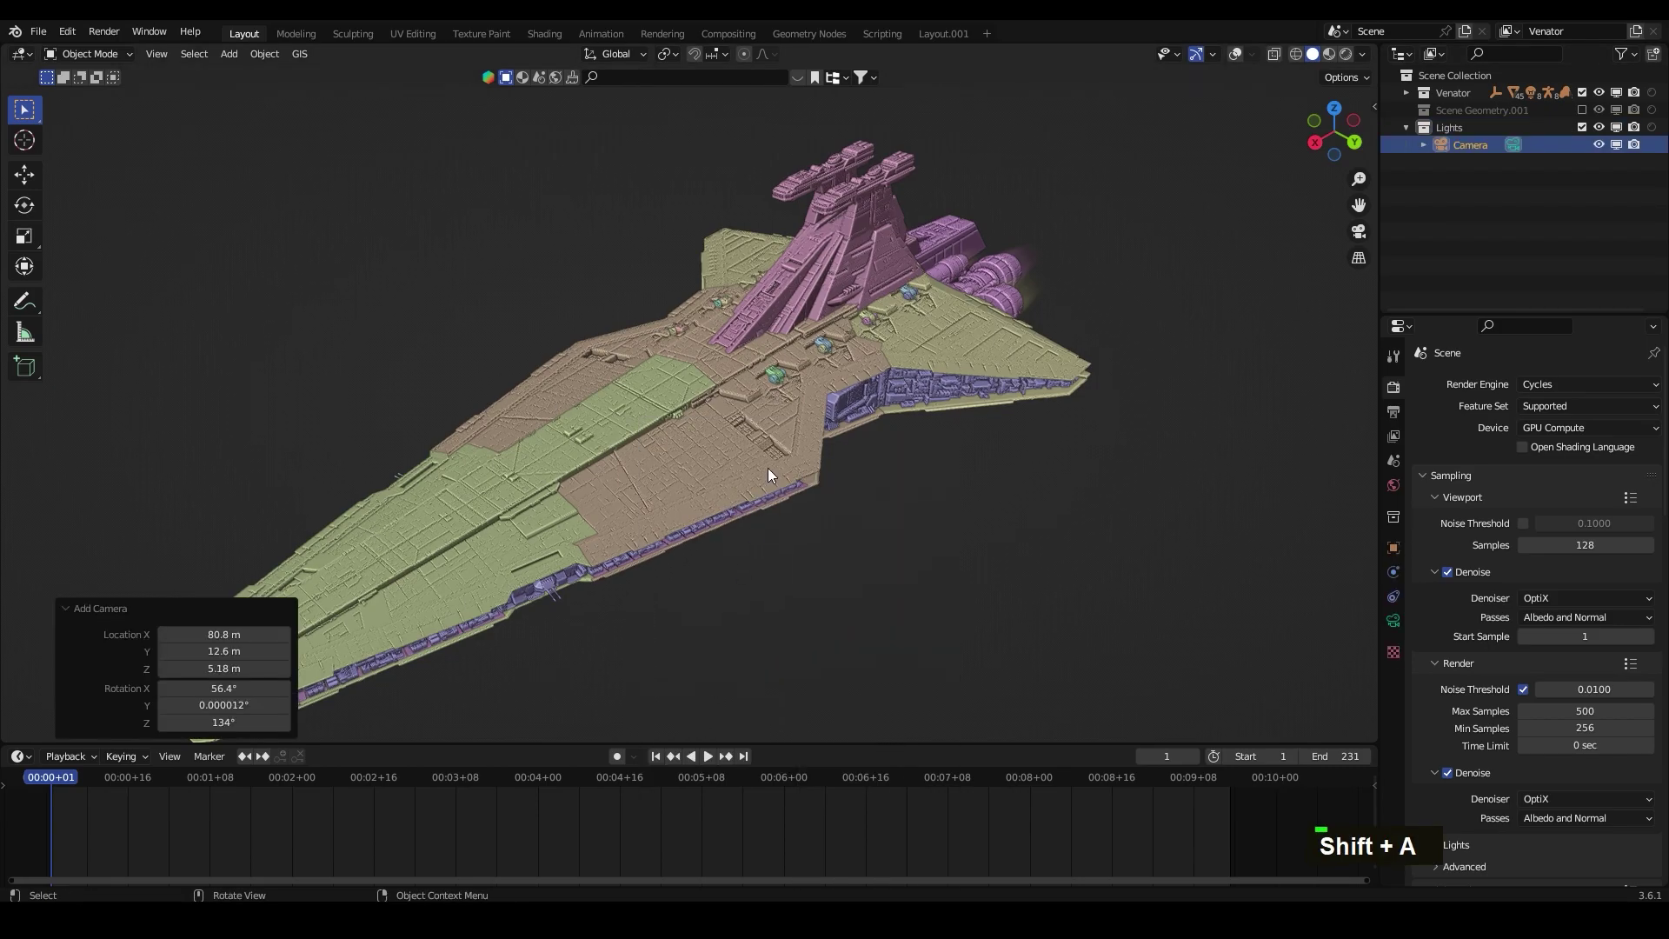
{"action": "key", "text": "ctrl+alt+KP_0"}
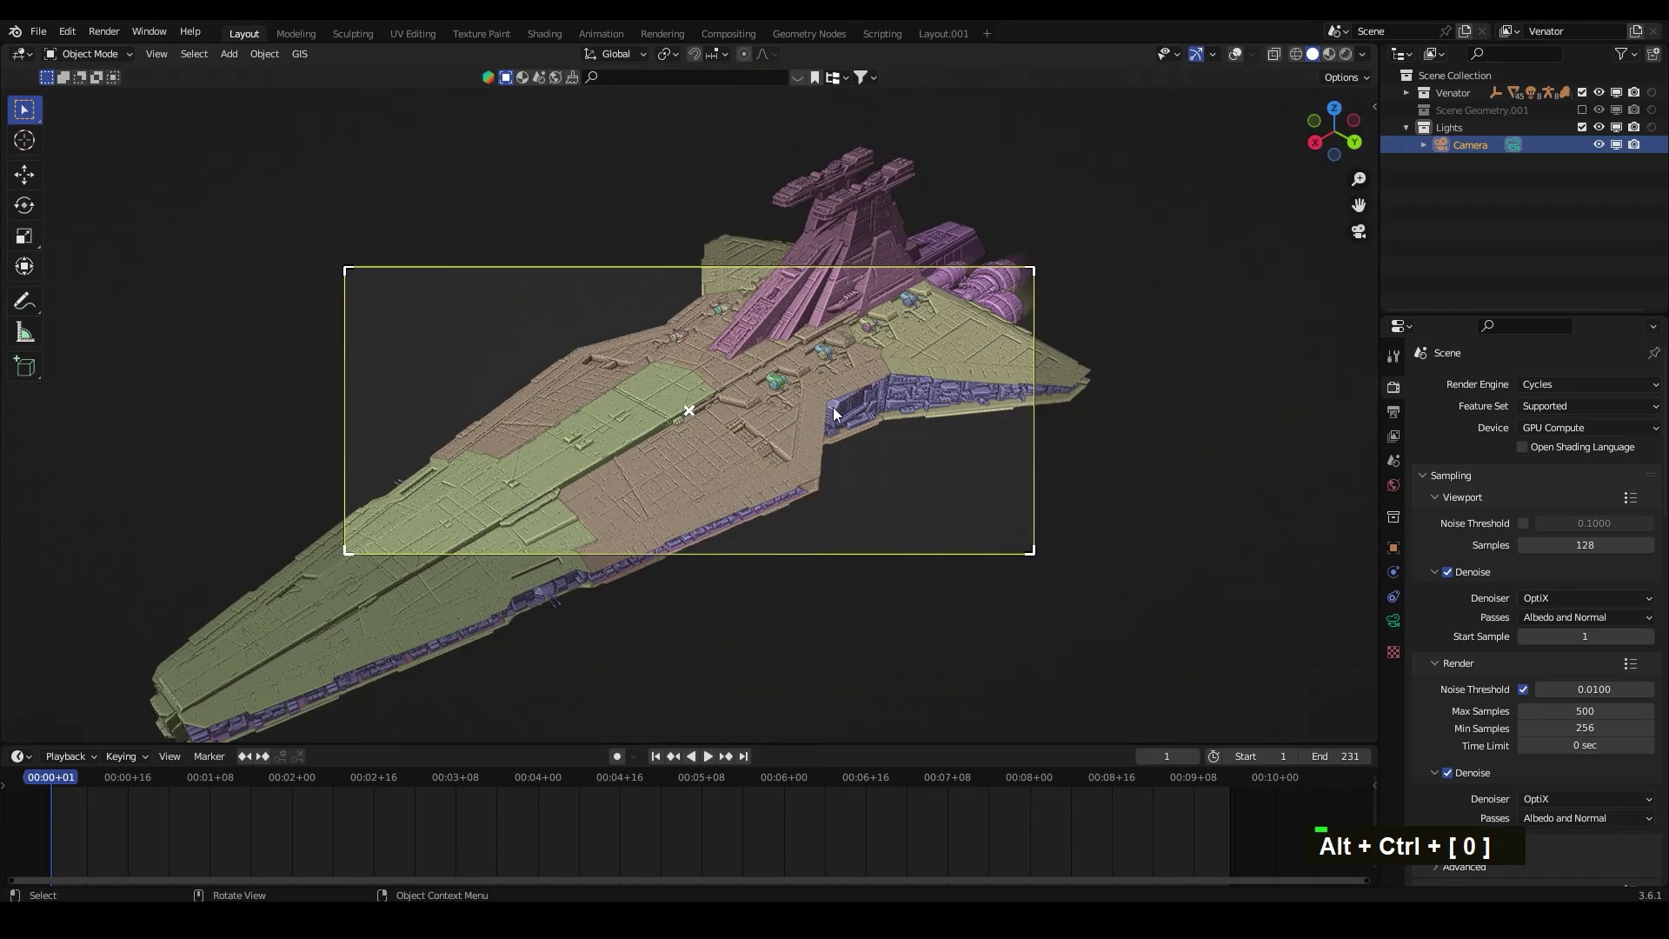
{"action": "scroll", "coordinate": [834, 407], "scroll_direction": "up", "scroll_amount": 1}
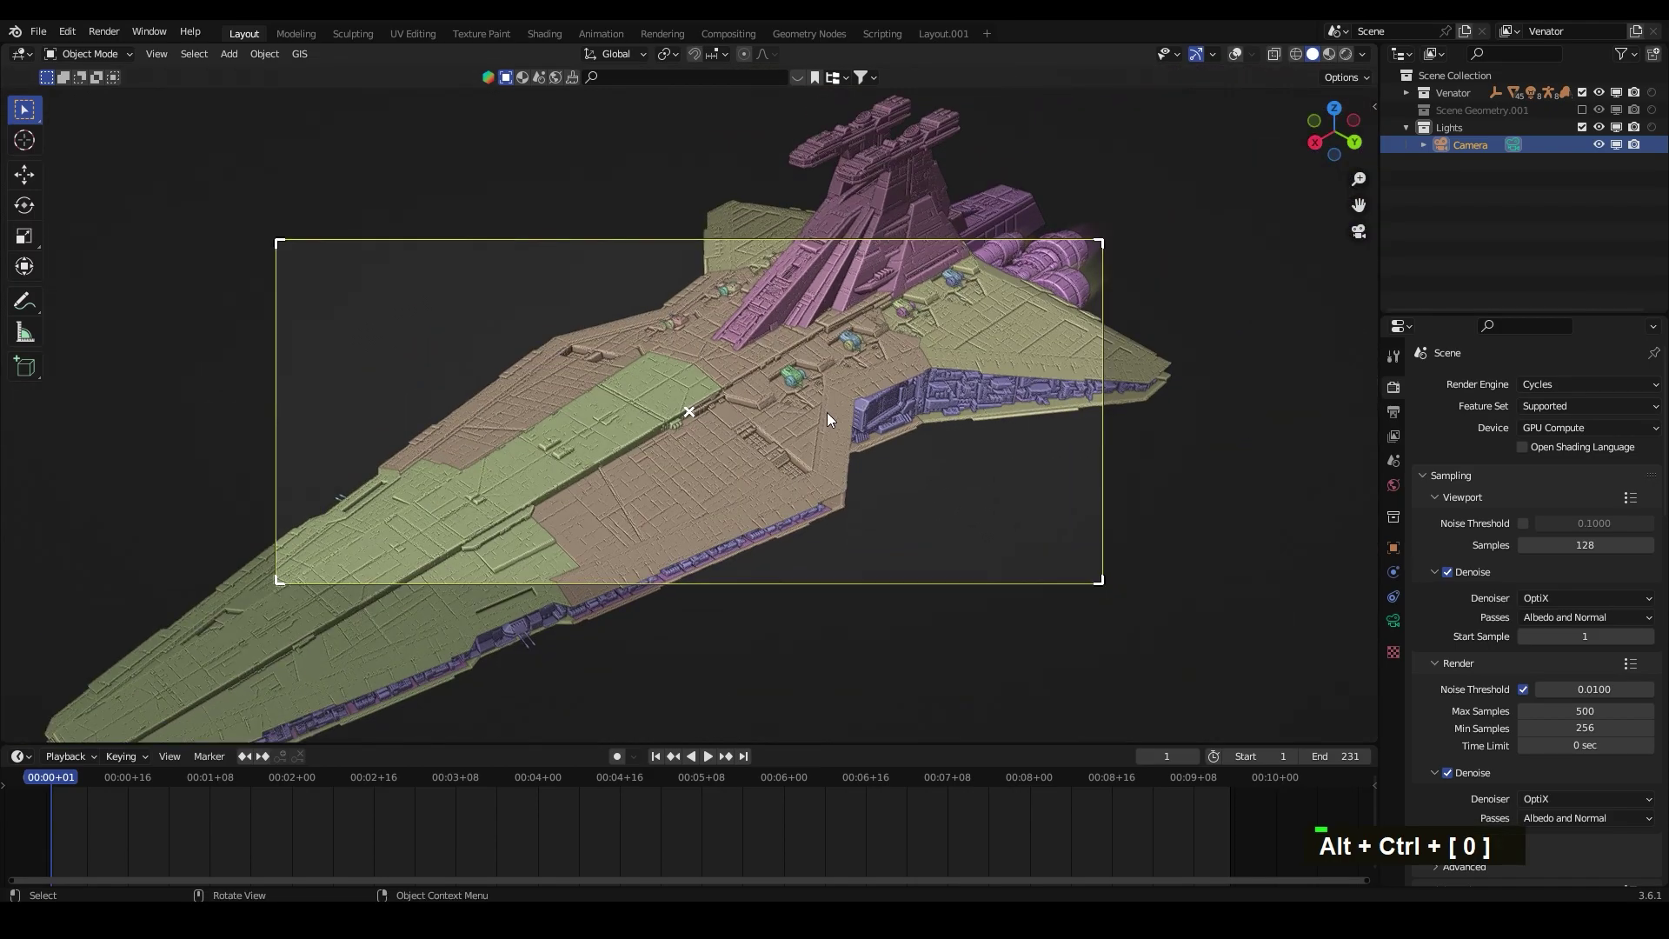
Step: Lock the camera to the view and pull it back so the whole ship fits inside the frame
{"action": "key", "text": "n"}
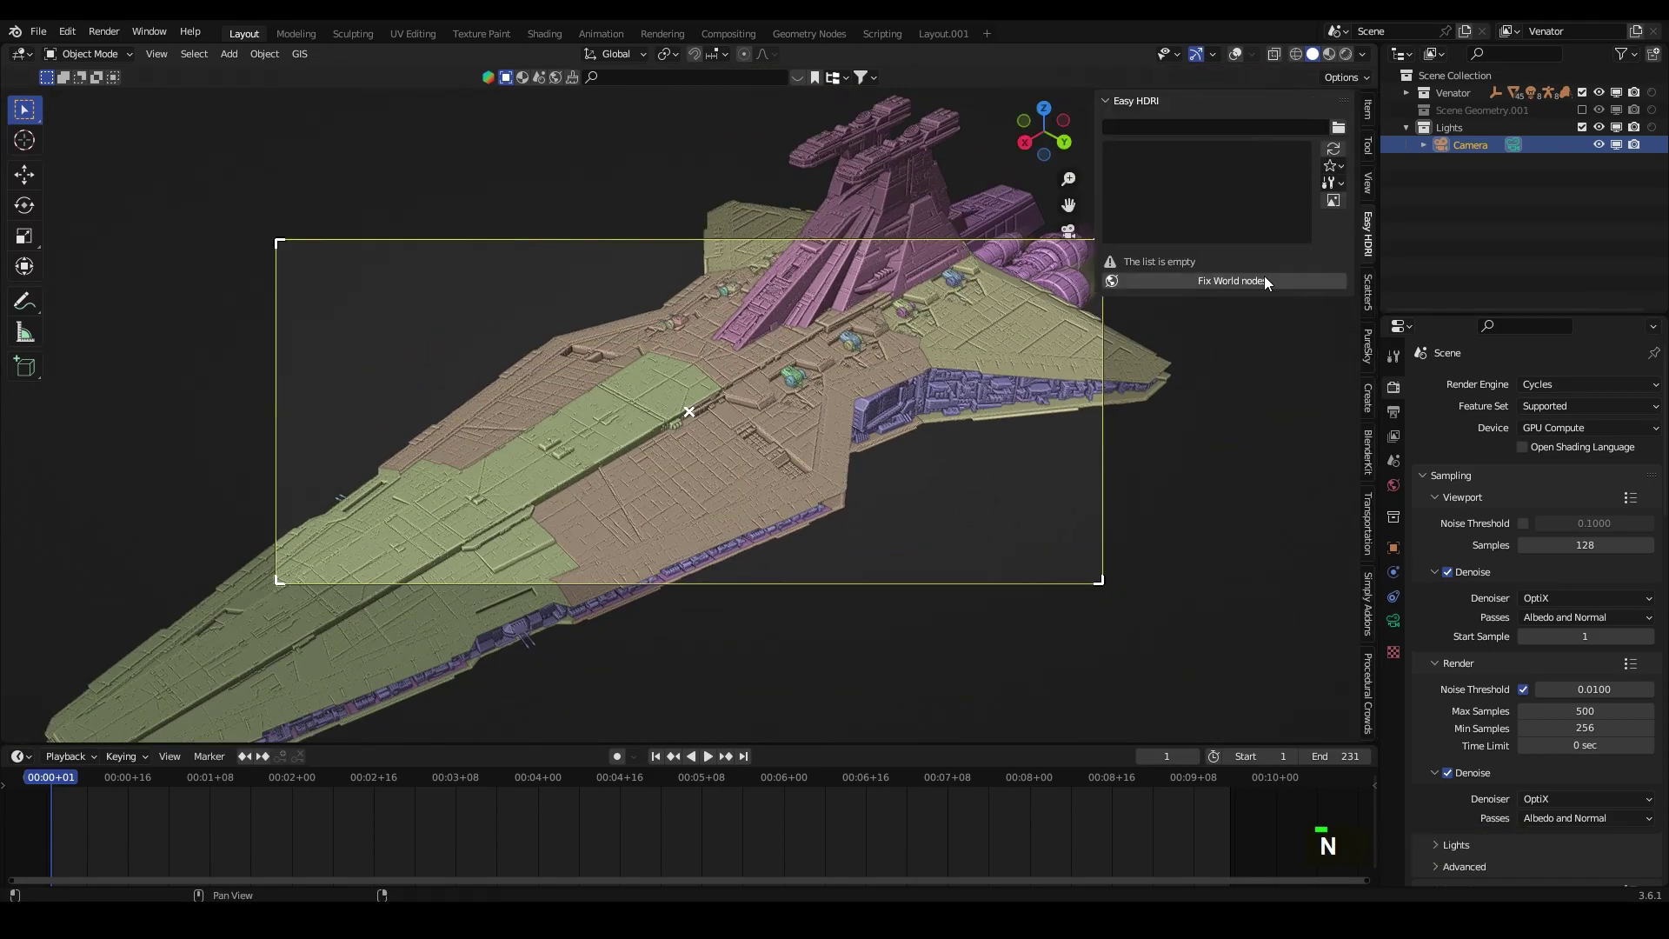
{"action": "left_click", "coordinate": [1371, 188]}
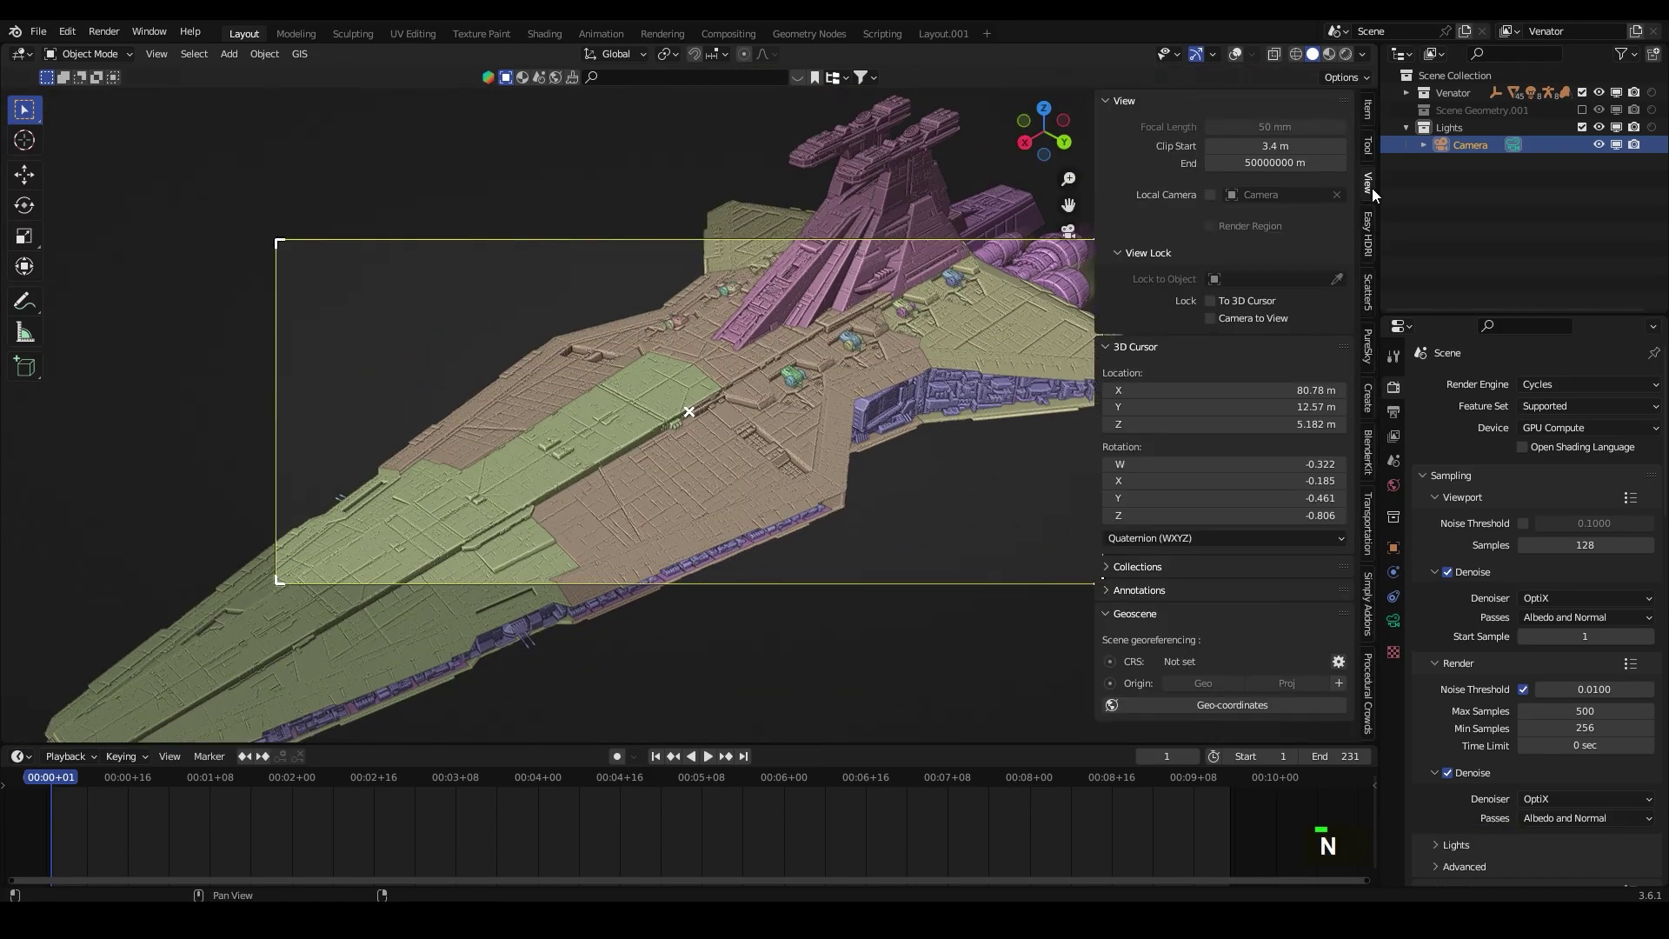
{"action": "left_click", "coordinate": [1261, 319]}
{"action": "scroll", "coordinate": [810, 439], "scroll_direction": "down", "scroll_amount": 8}
{"action": "key", "text": "n"}
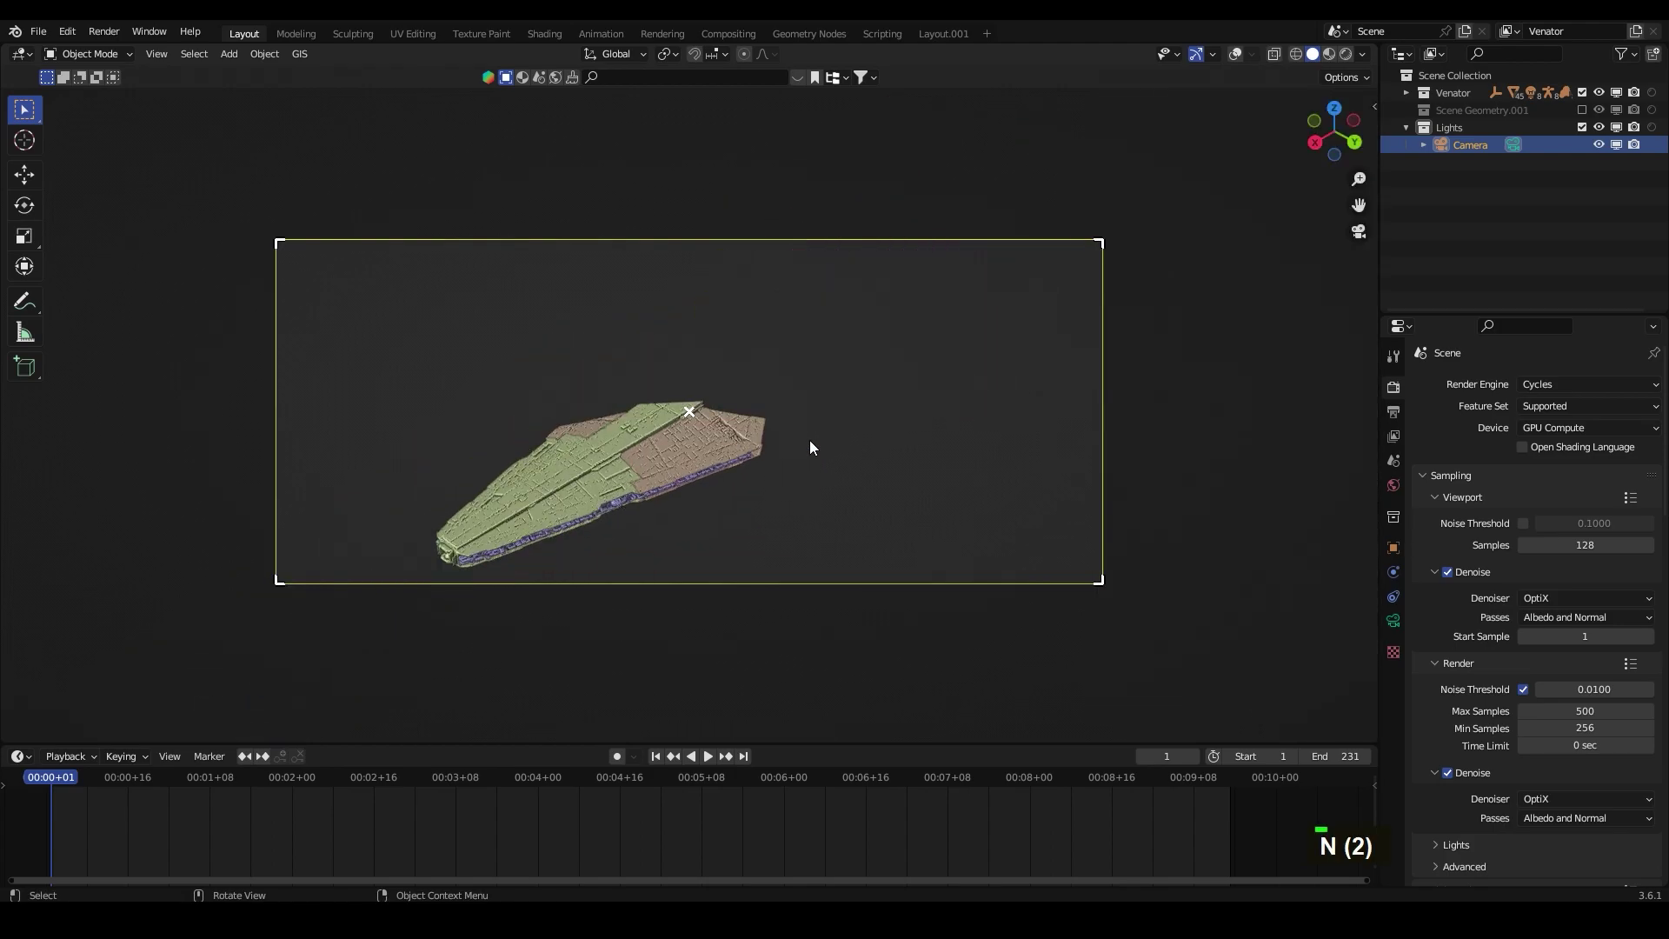
{"action": "middle_click_drag", "start_coordinate": [810, 448], "coordinate": [805, 444]}
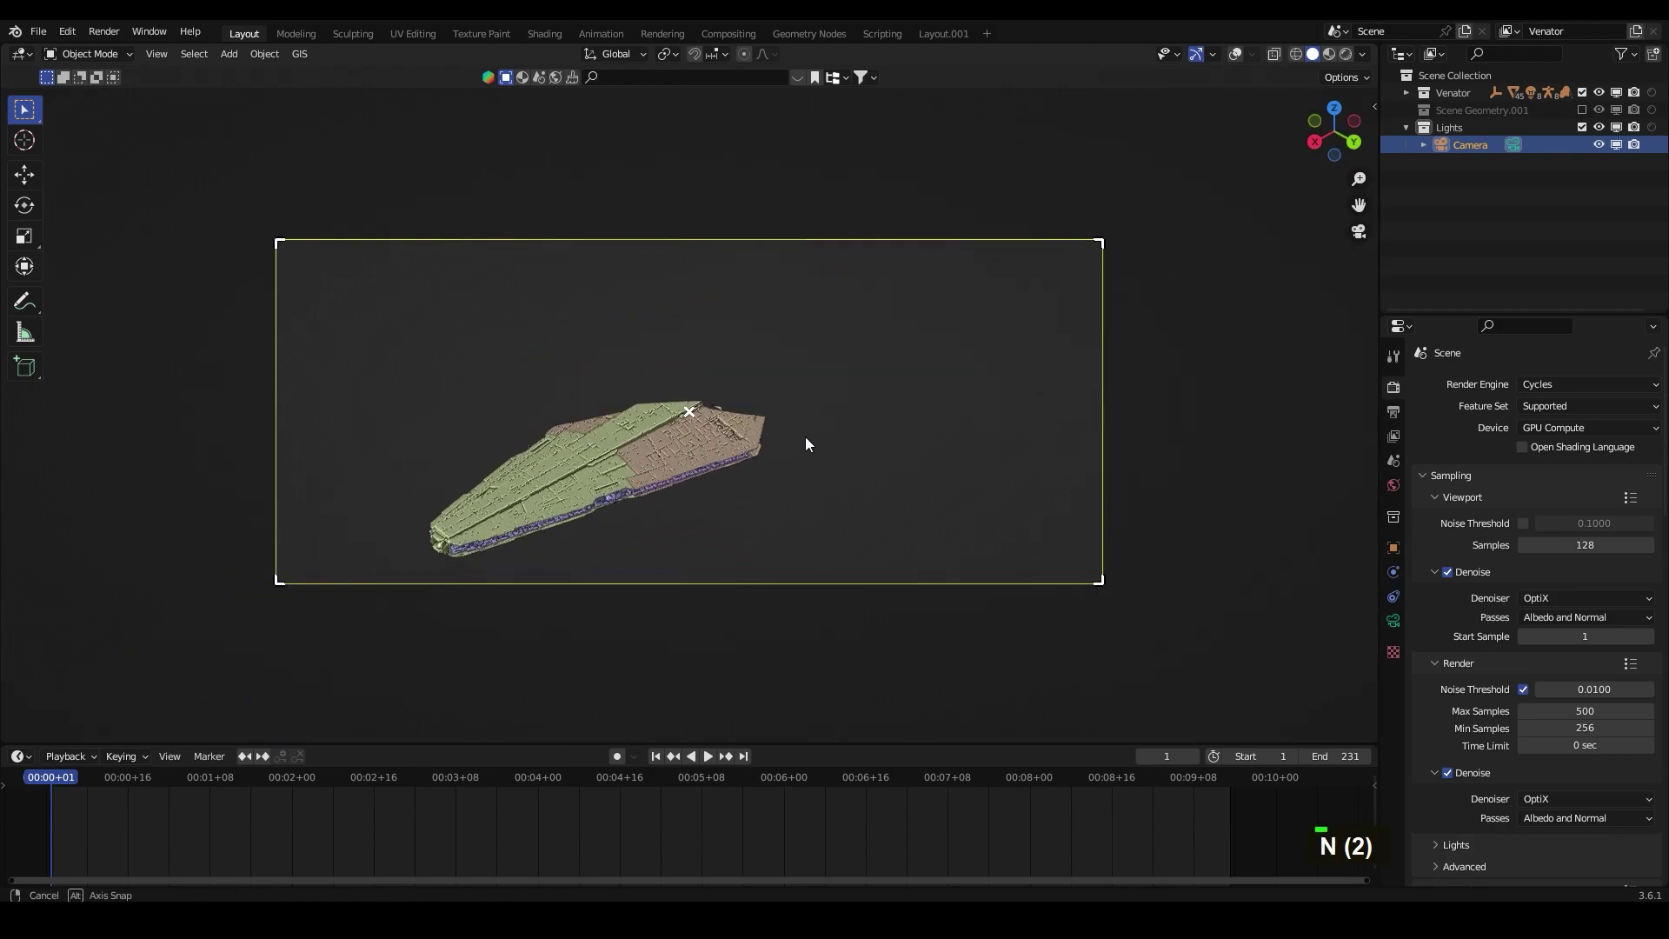
{"action": "left_click_drag", "start_coordinate": [1358, 206], "coordinate": [1345, 210]}
Step: Set the camera's clip end distance to 10000 m
{"action": "left_click", "coordinate": [1394, 620]}
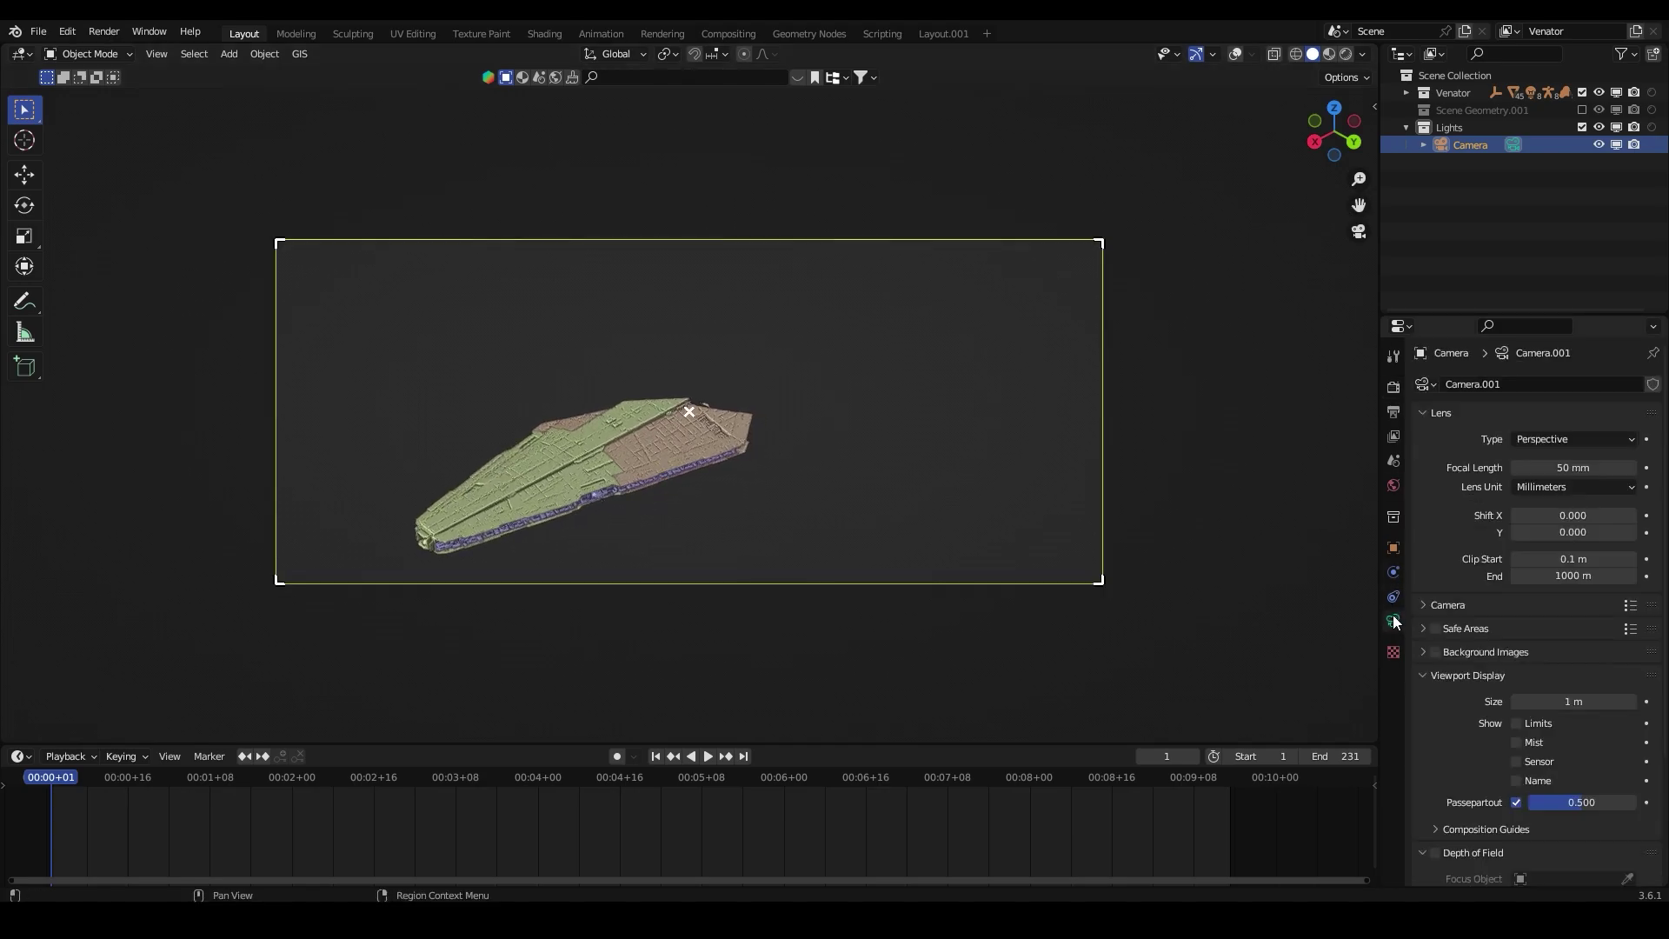
{"action": "left_click", "coordinate": [1554, 576]}
{"action": "left_click", "coordinate": [1536, 576]}
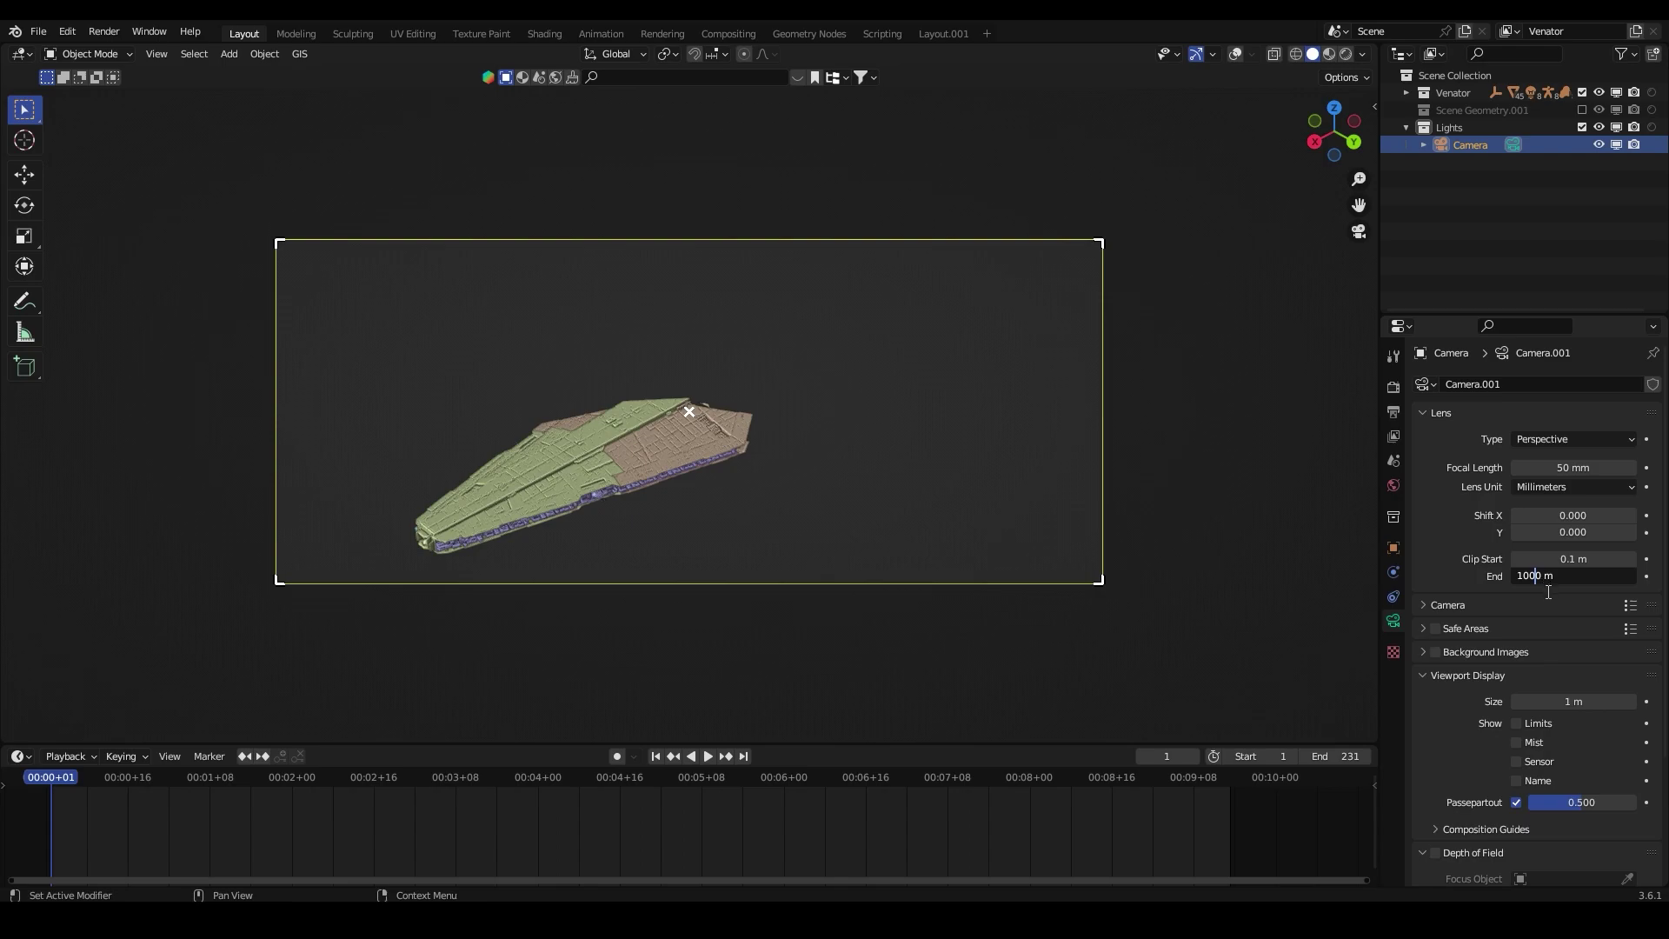
{"action": "type", "text": "0"}
{"action": "key", "text": "Return"}
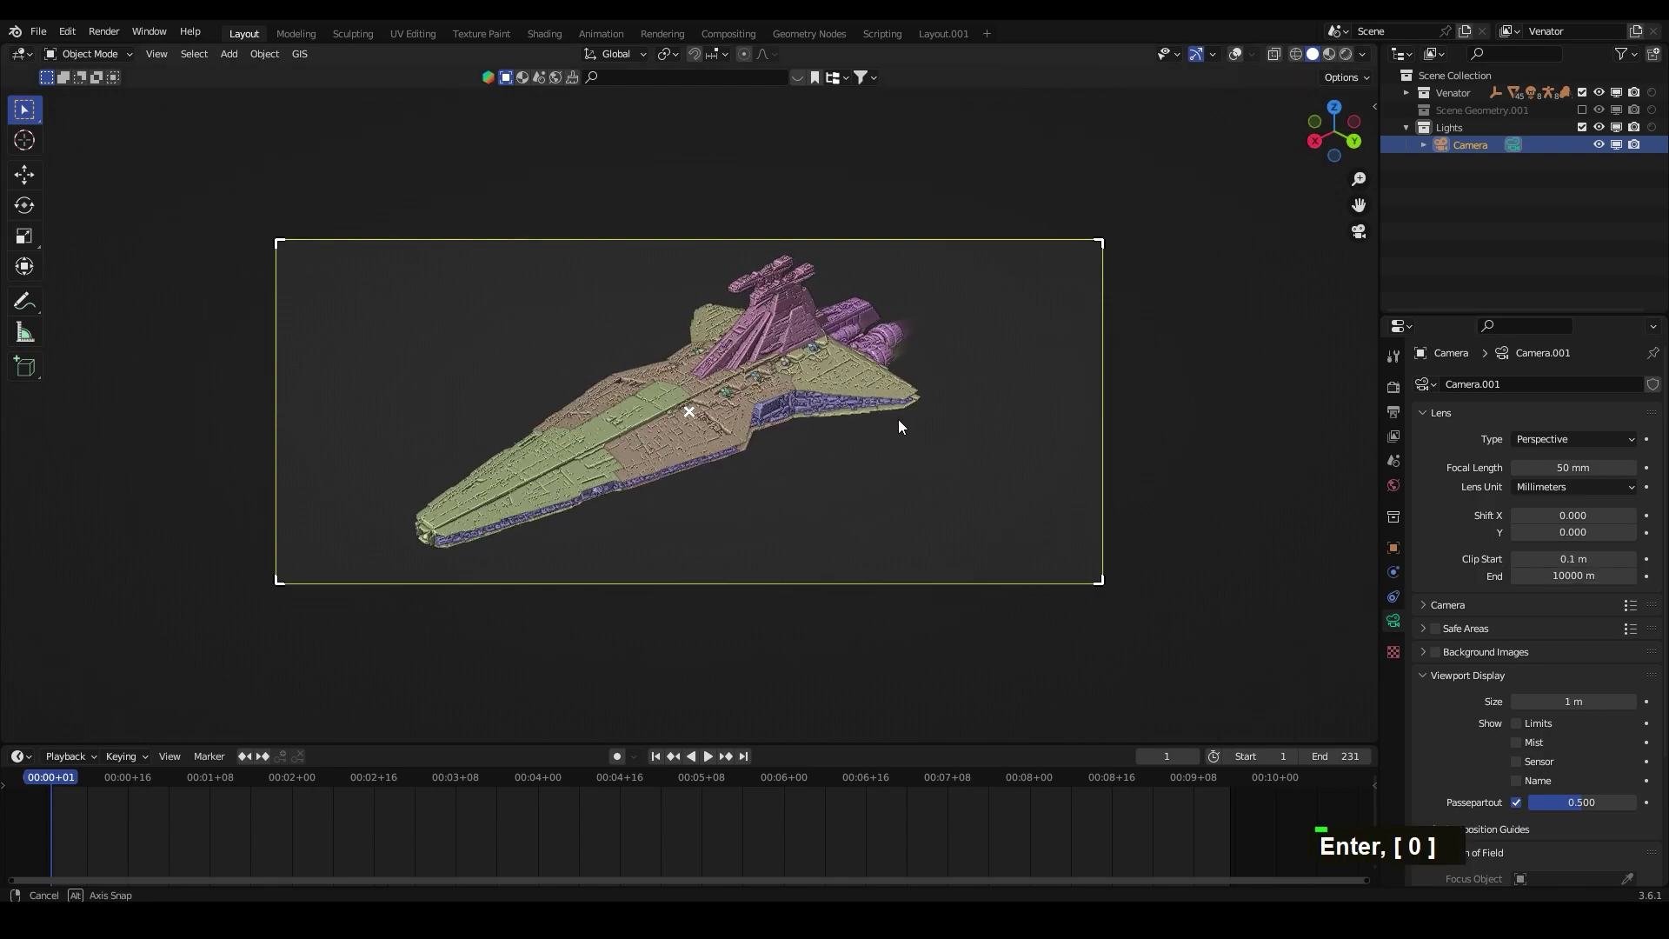
Step: Unlock the camera from the view and set its passepartout opacity to 1.000
{"action": "key", "text": "n"}
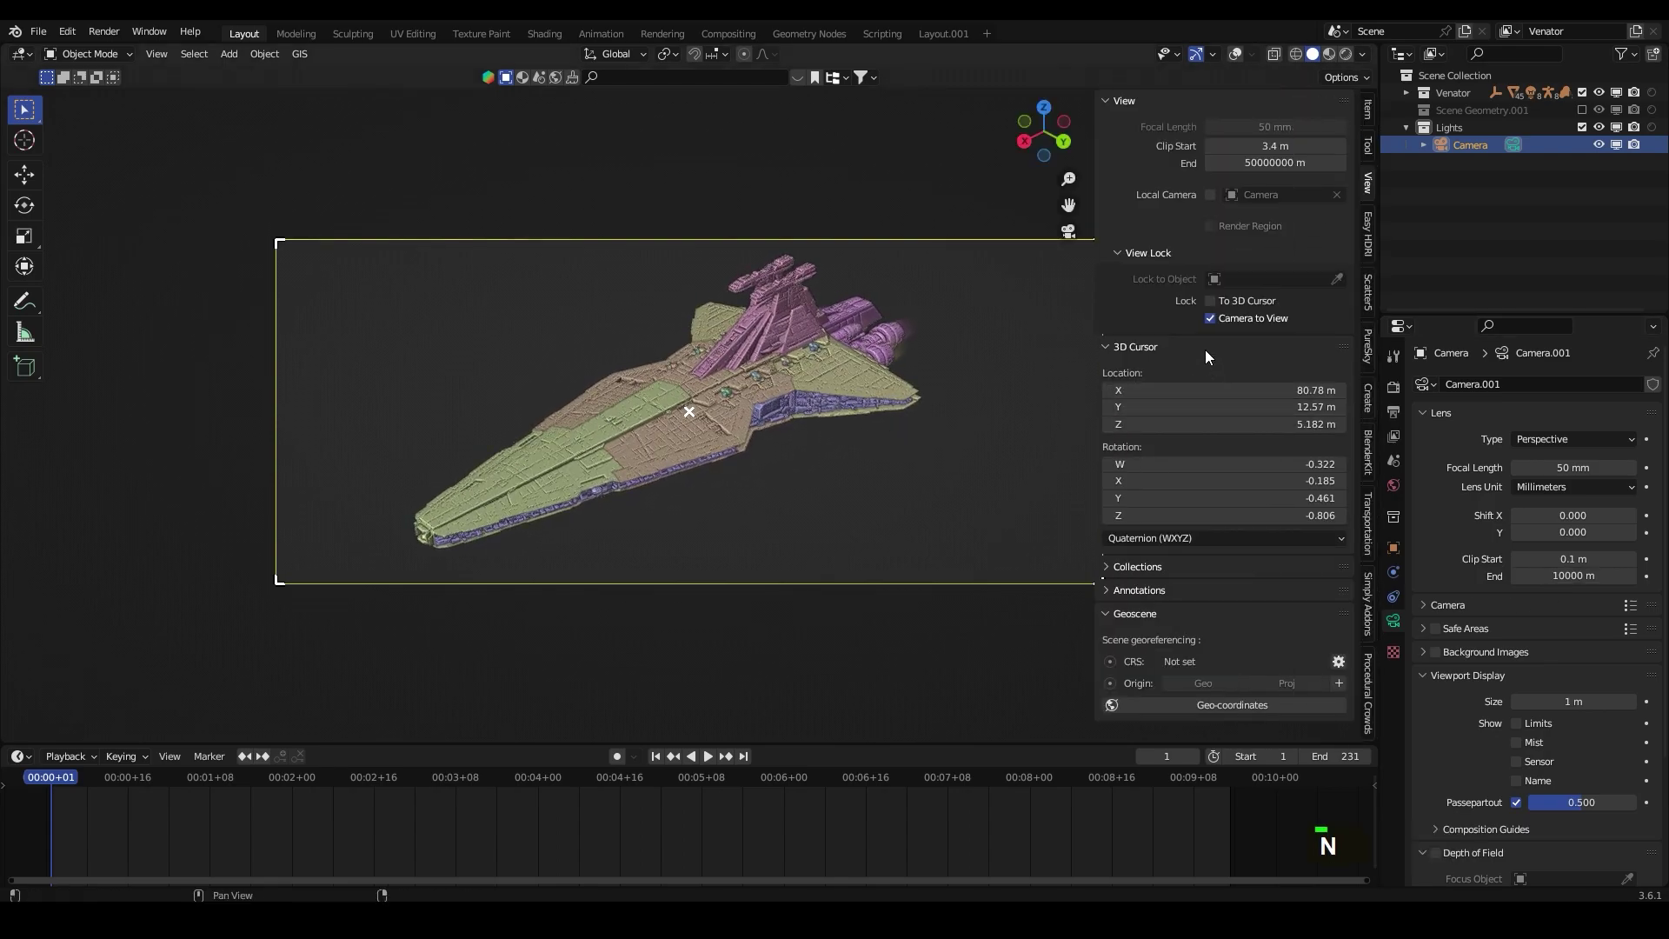
{"action": "key", "text": "n"}
{"action": "scroll", "coordinate": [894, 456], "scroll_direction": "up", "scroll_amount": 2}
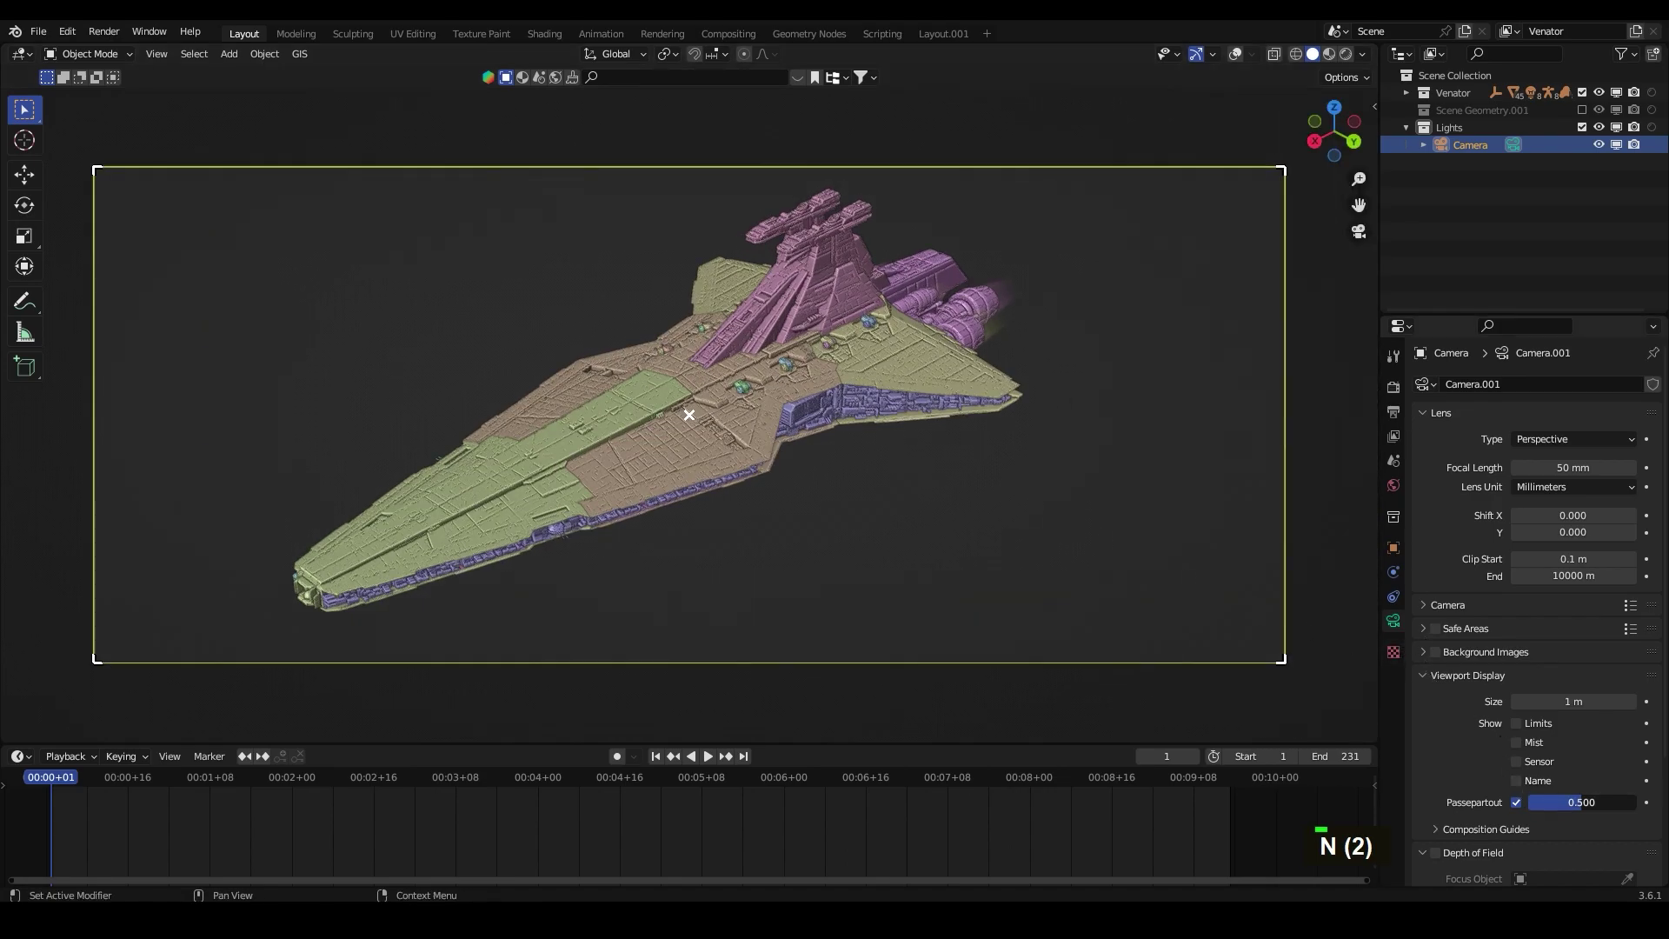
{"action": "left_click_drag", "start_coordinate": [1587, 805], "coordinate": [1644, 805]}
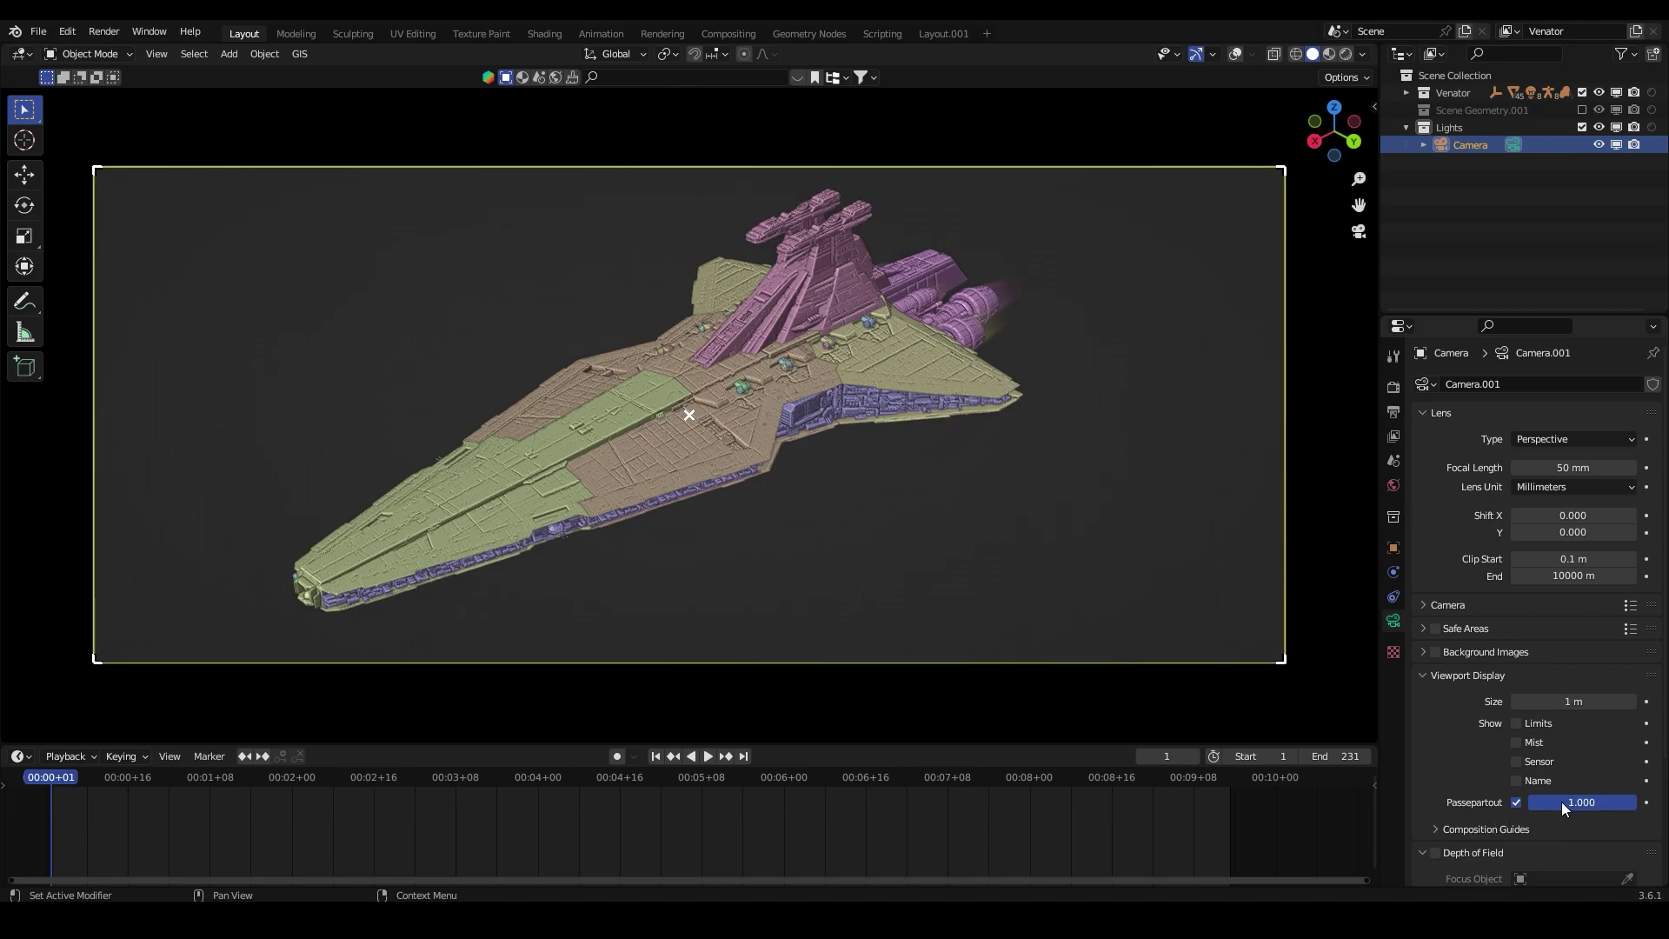
Step: Switch the viewport to rendered shading and add a Sun light at the 3D cursor on the ship, with overlays shown
{"action": "left_click", "coordinate": [1348, 59]}
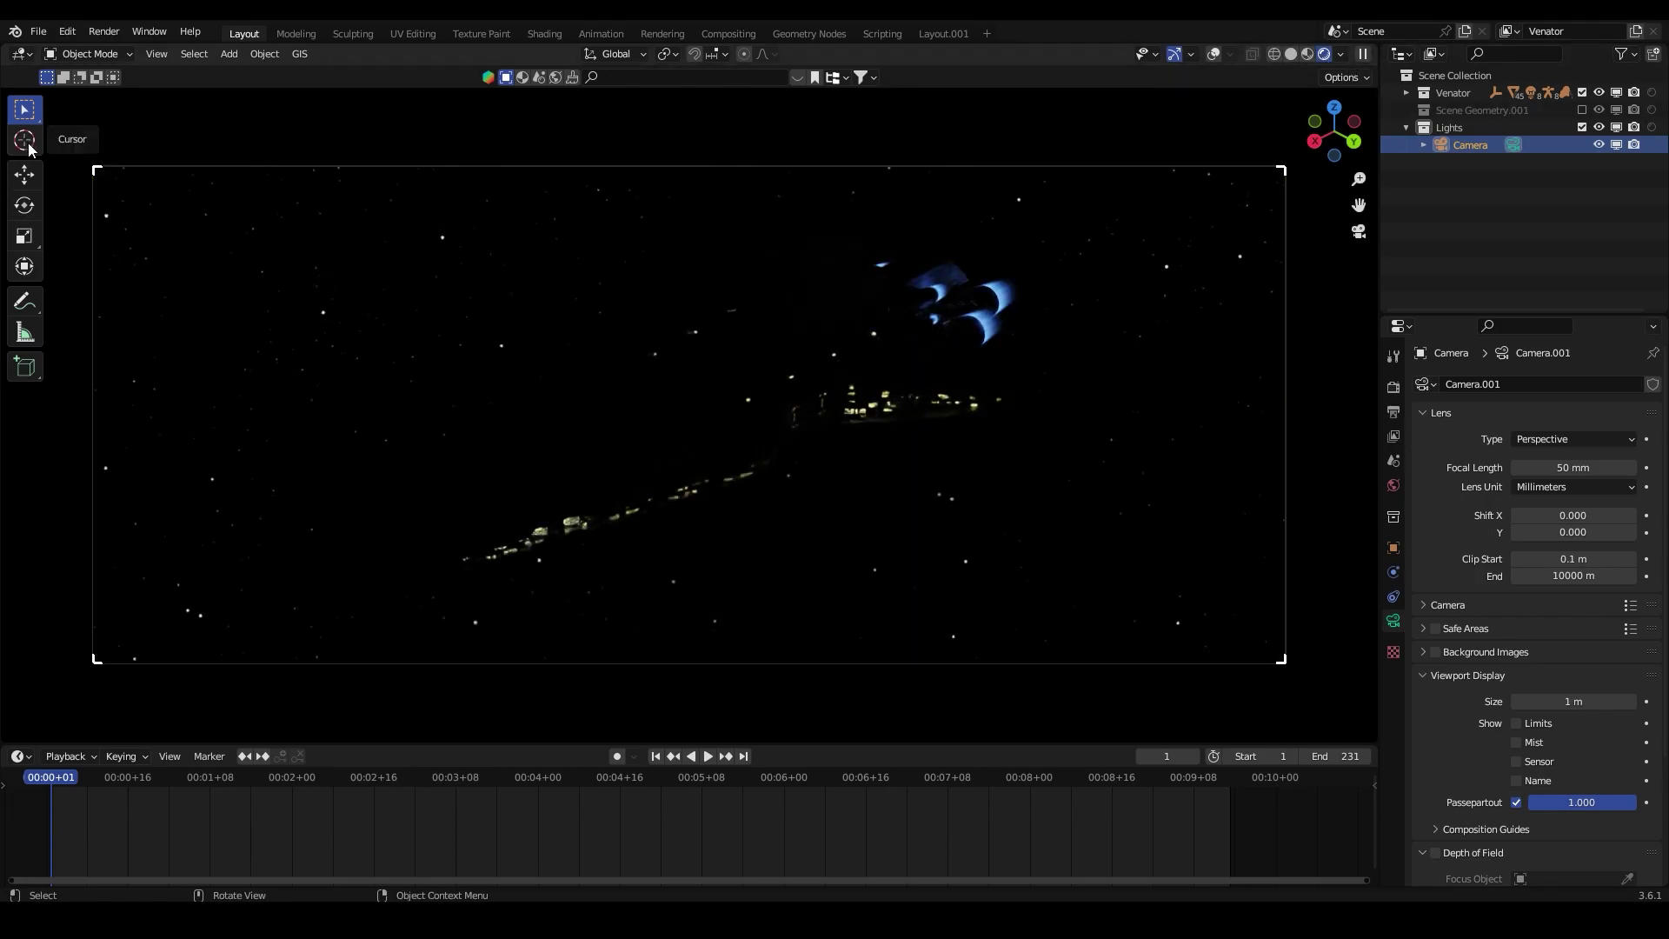
{"action": "left_click", "coordinate": [24, 140]}
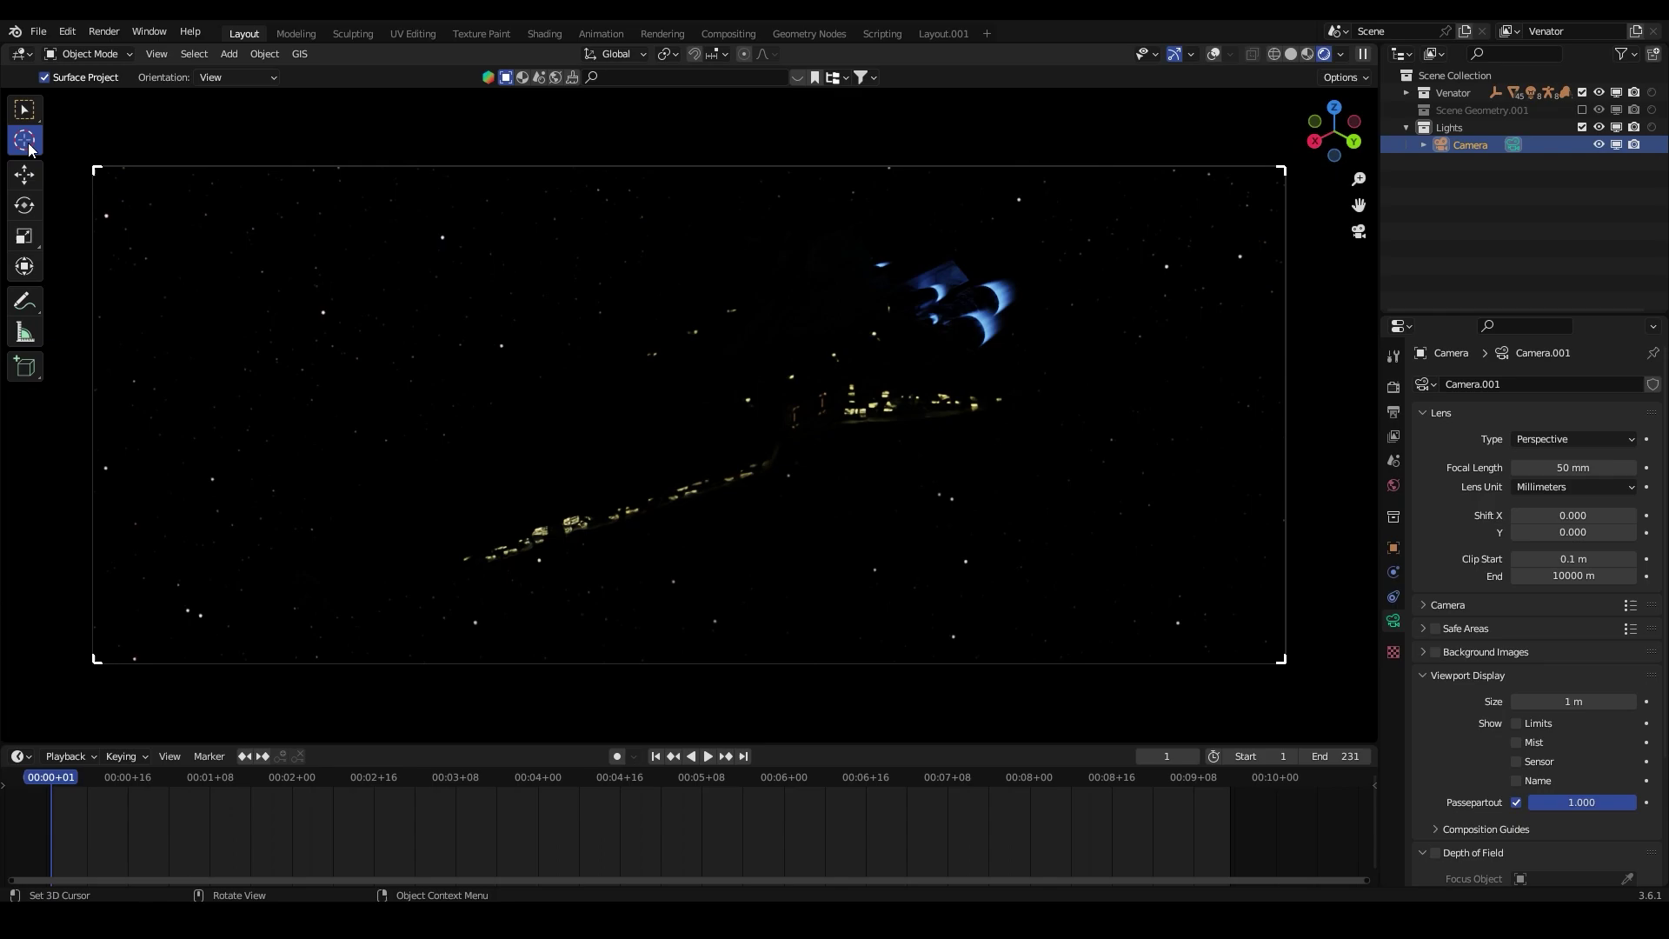
{"action": "left_click", "coordinate": [1213, 54]}
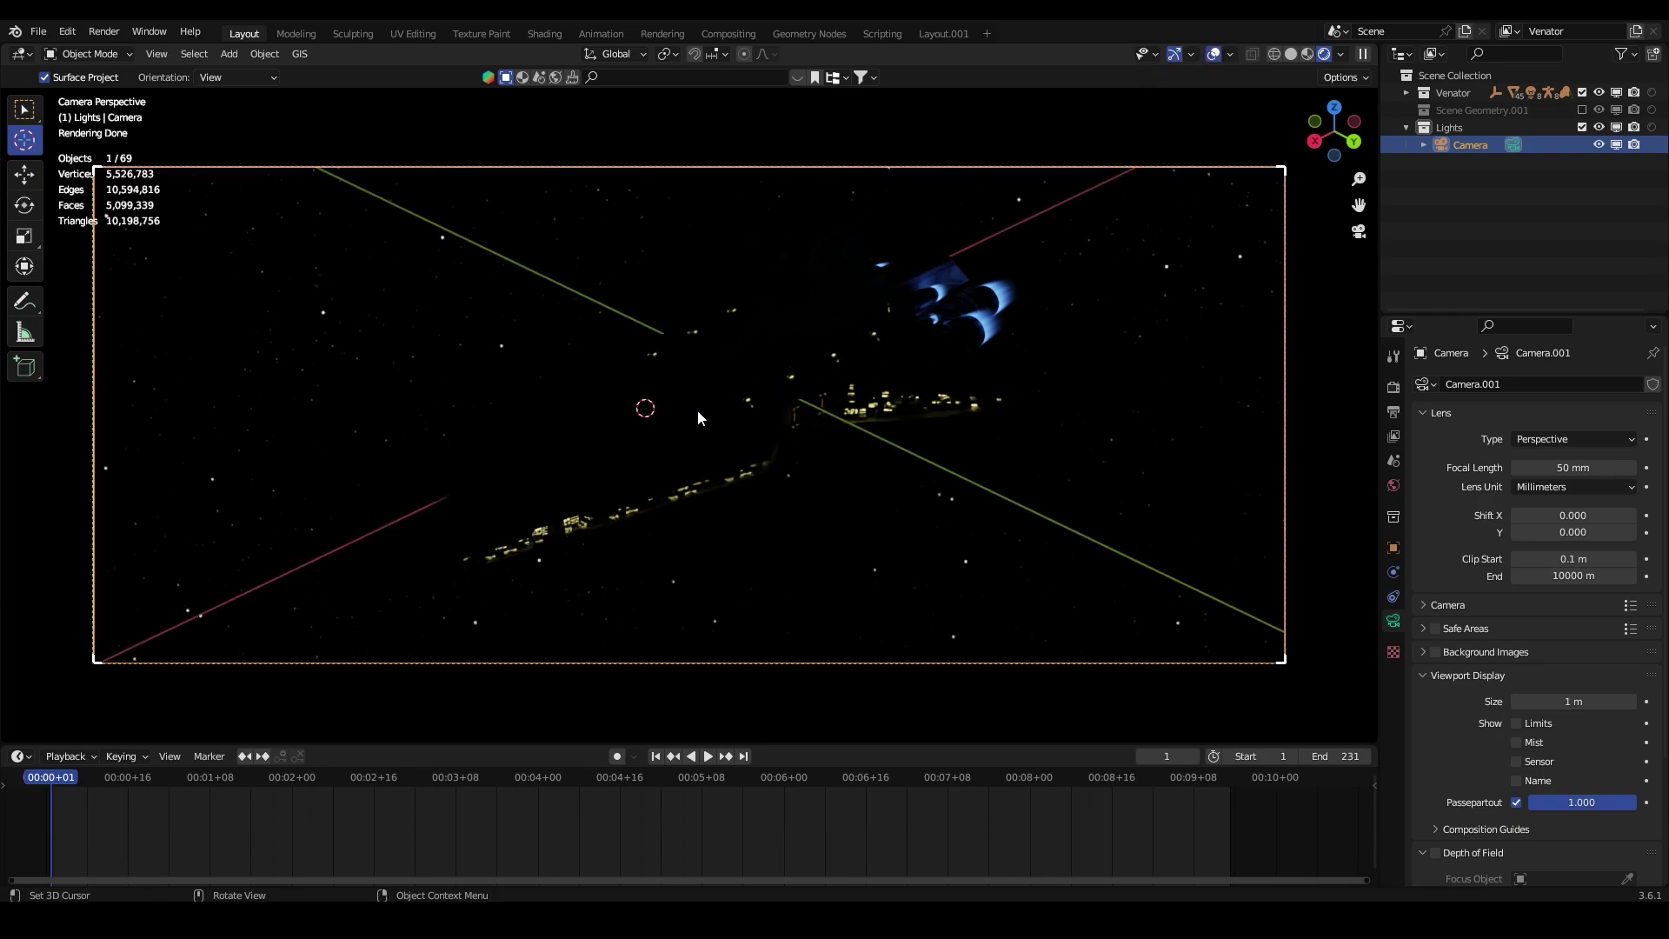
{"action": "key", "text": "shift+a"}
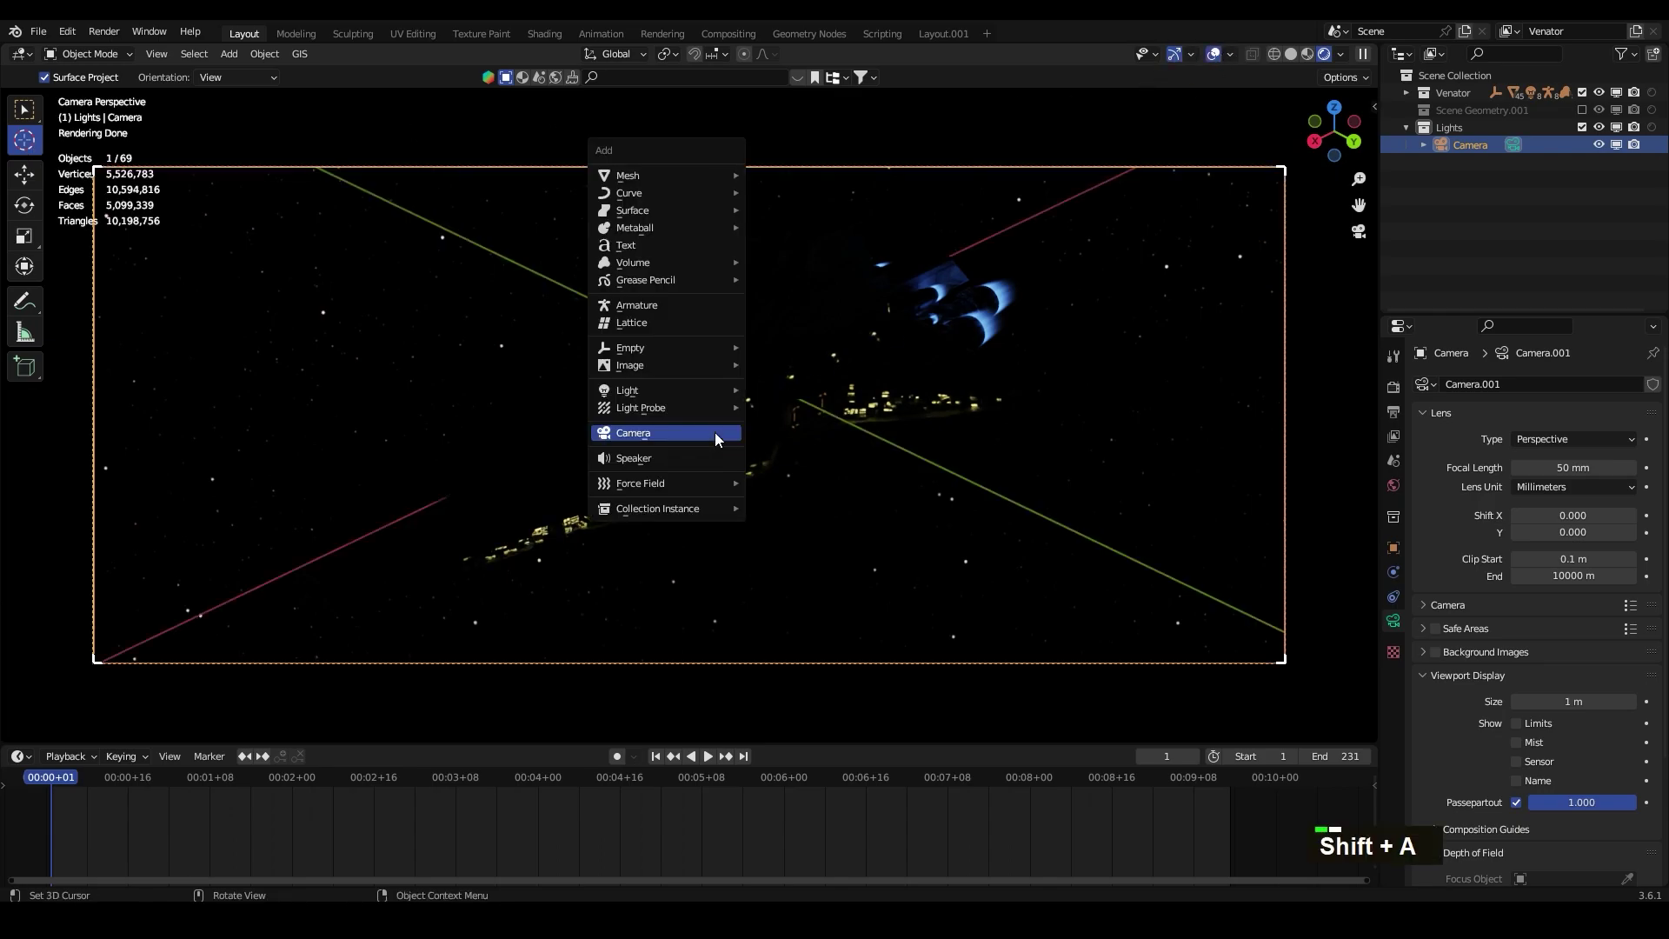
{"action": "mouse_move", "coordinate": [657, 389]}
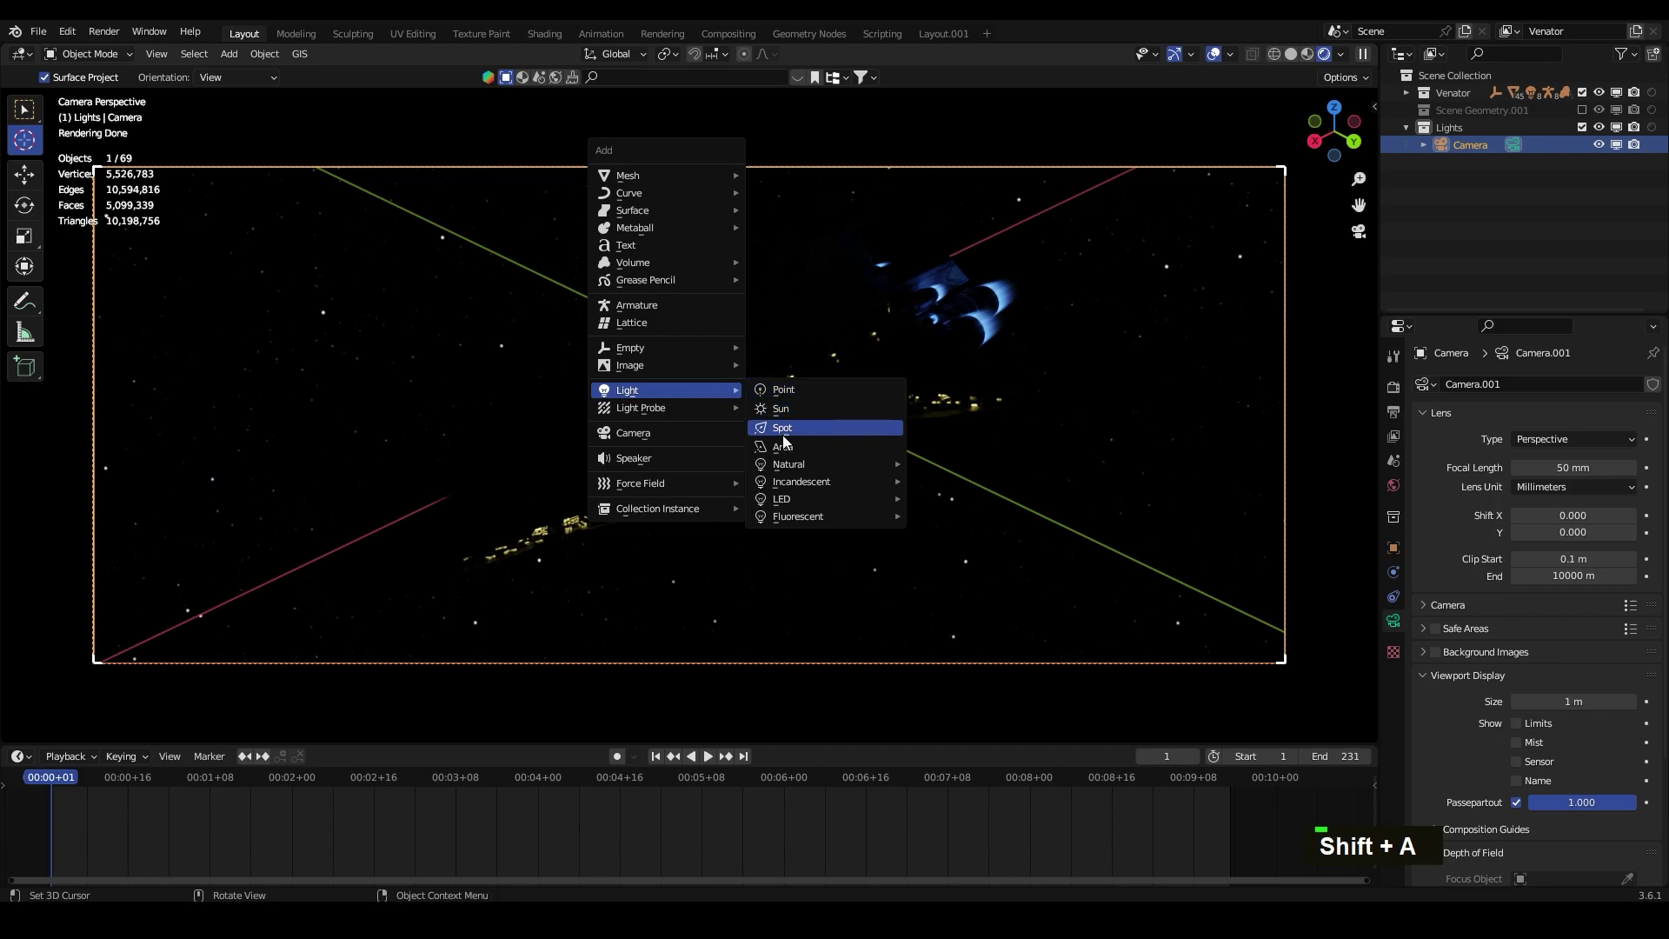
{"action": "left_click", "coordinate": [786, 410]}
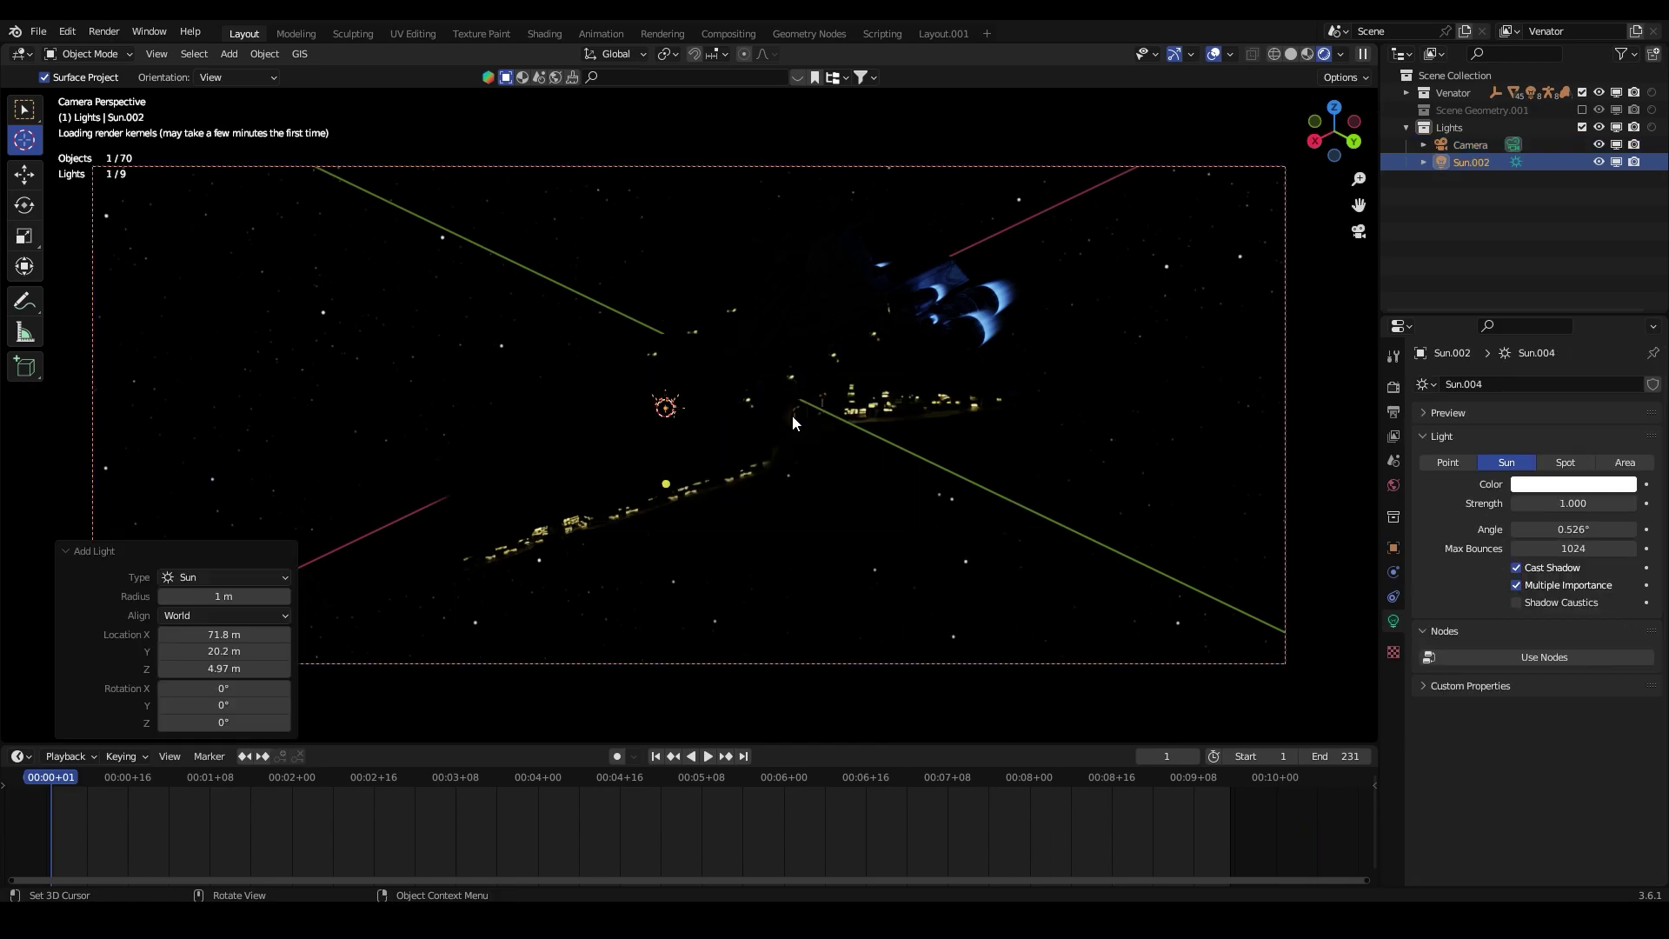
Step: Move the Sun light up above the ship and about -91 m along Y, and hide the viewport overlays
{"action": "left_click", "coordinate": [24, 174]}
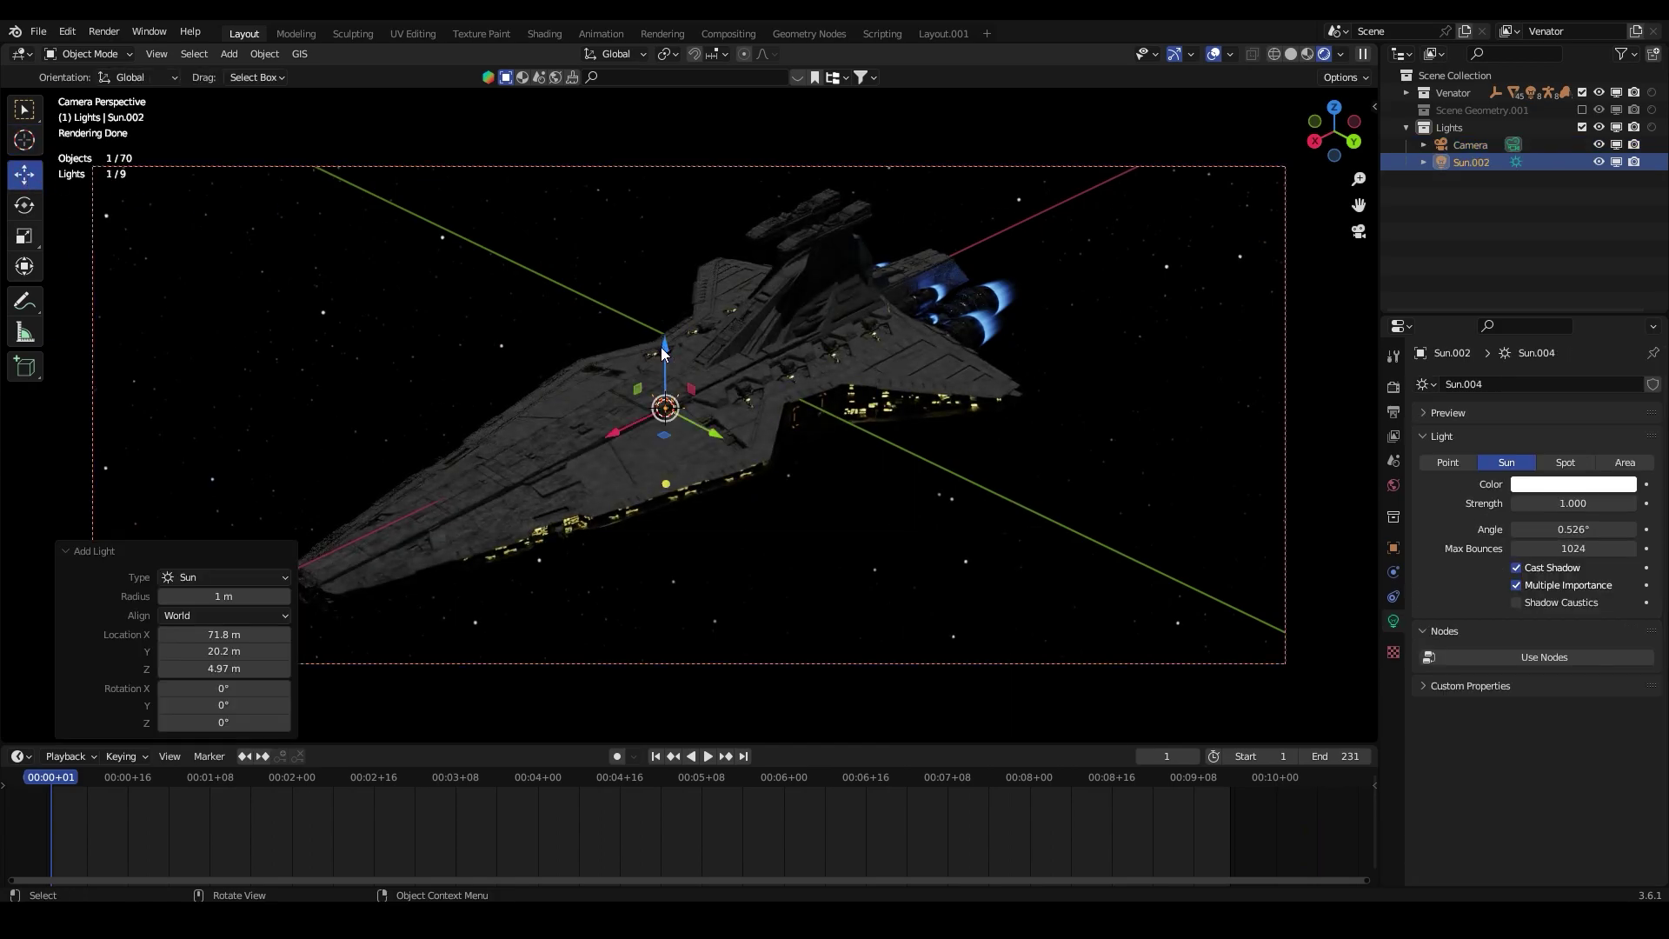
{"action": "left_click_drag", "start_coordinate": [665, 348], "coordinate": [666, 225]}
{"action": "left_click_drag", "start_coordinate": [713, 309], "coordinate": [610, 260]}
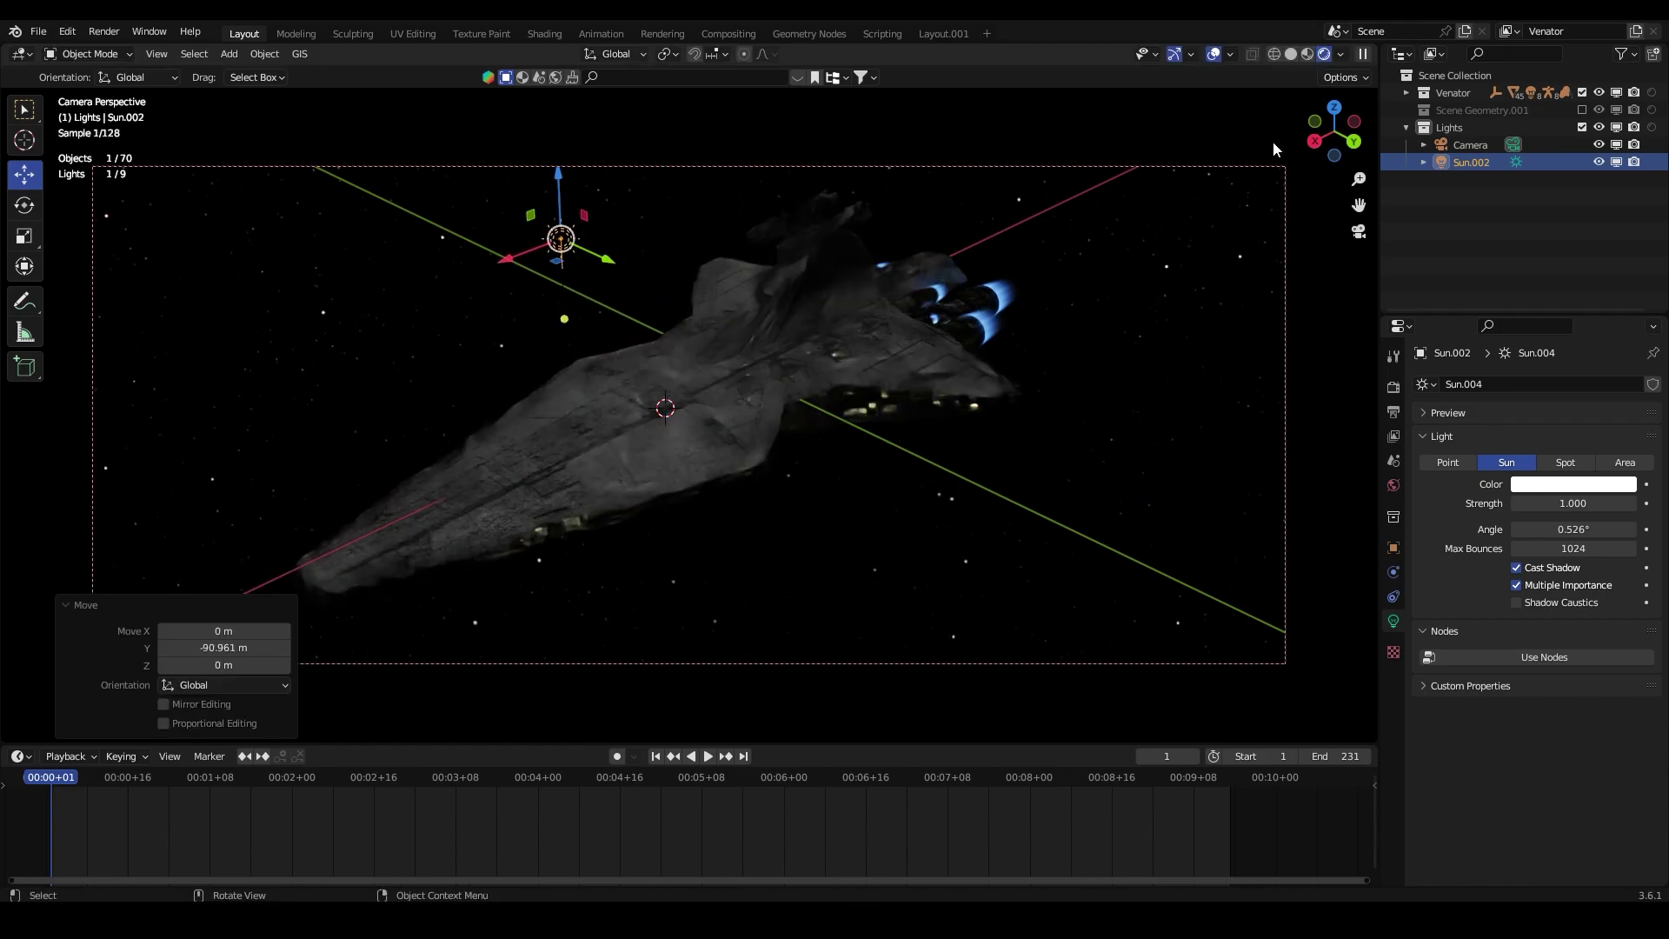
{"action": "left_click", "coordinate": [1214, 54]}
Step: Set the Sun light's strength to 10
{"action": "left_click", "coordinate": [1577, 504]}
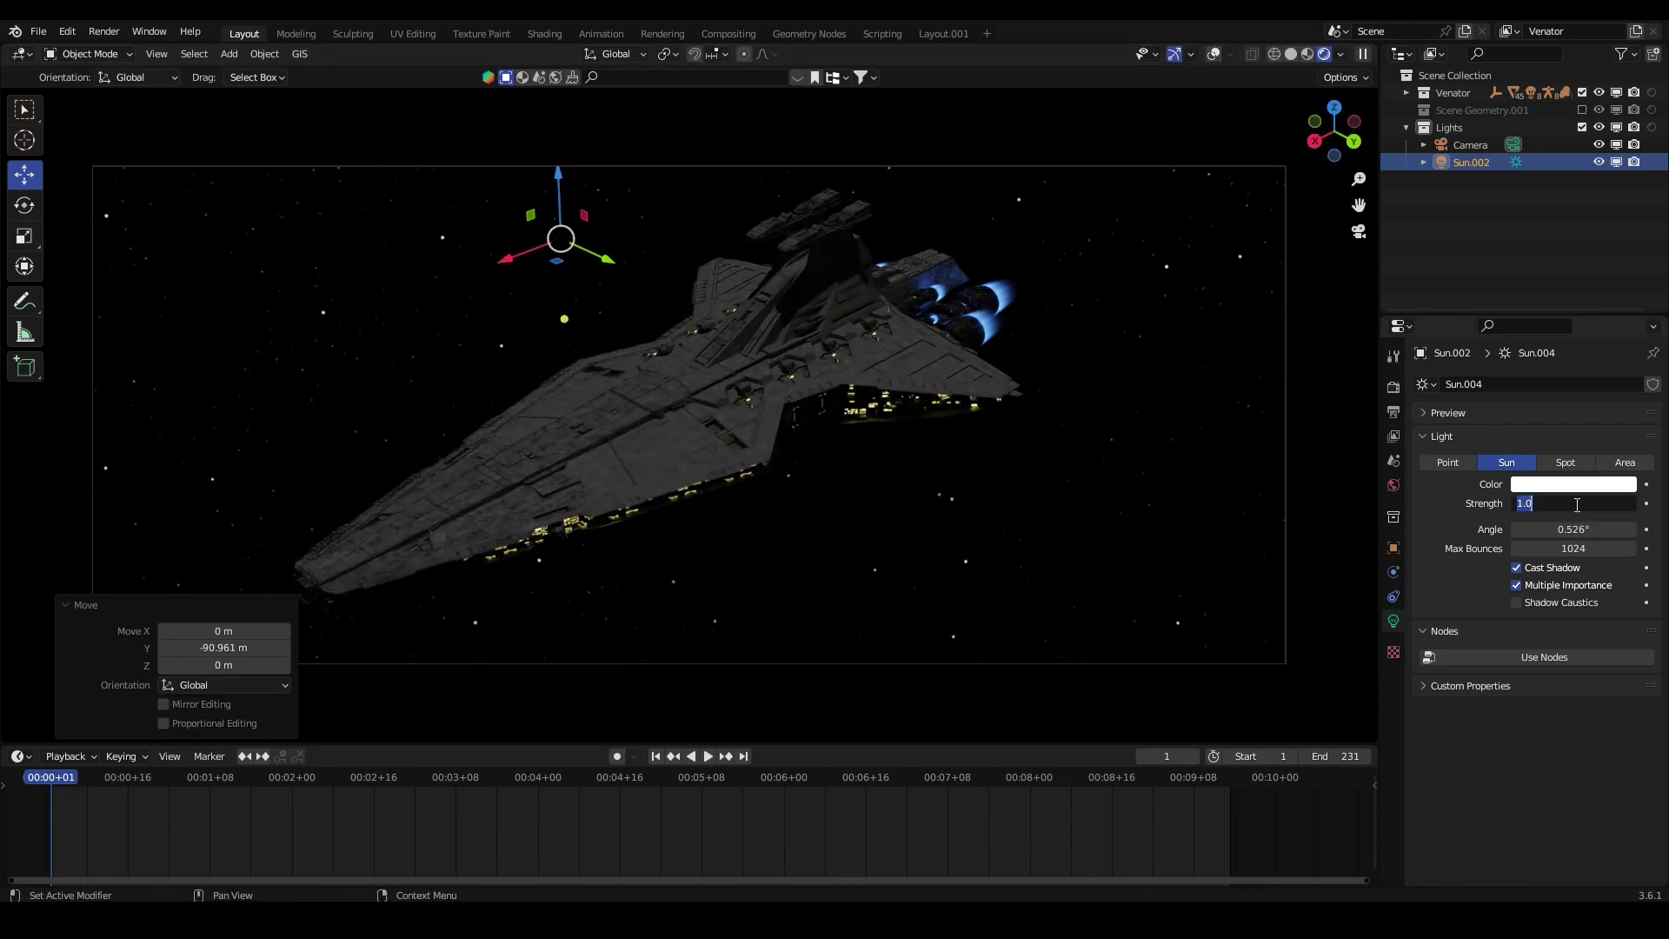
{"action": "type", "text": "10"}
{"action": "key", "text": "Return"}
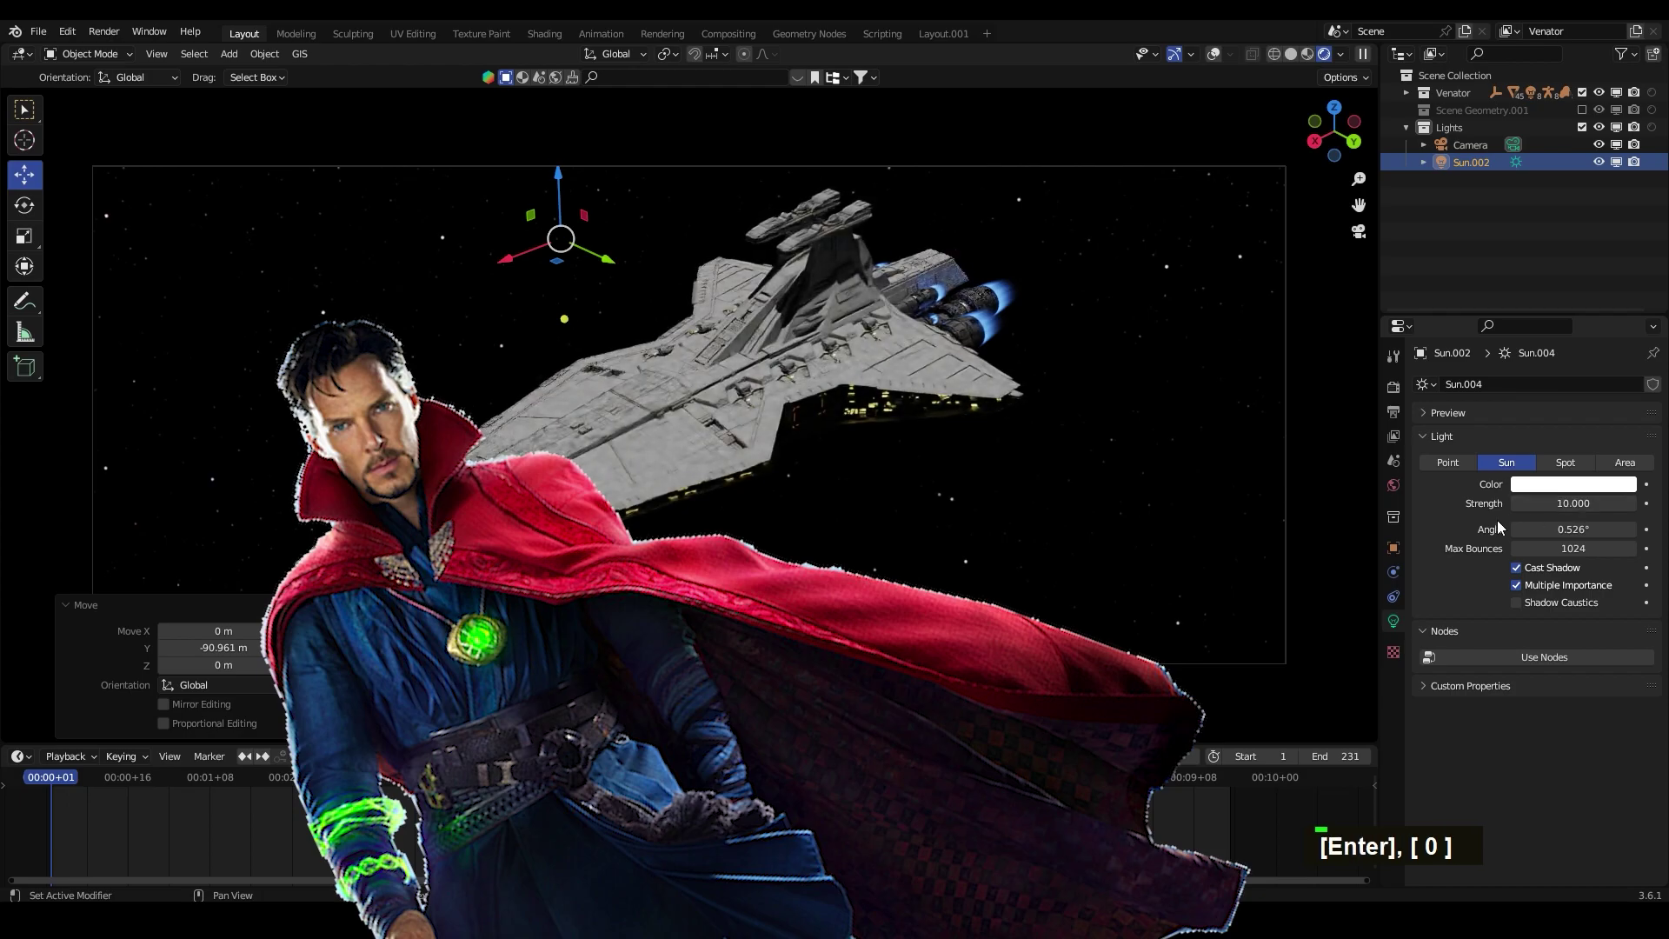
Step: Examine the ship's lit hull plating and turret area up close in the rendered view
{"action": "scroll", "coordinate": [676, 388], "scroll_direction": "up", "scroll_amount": 1}
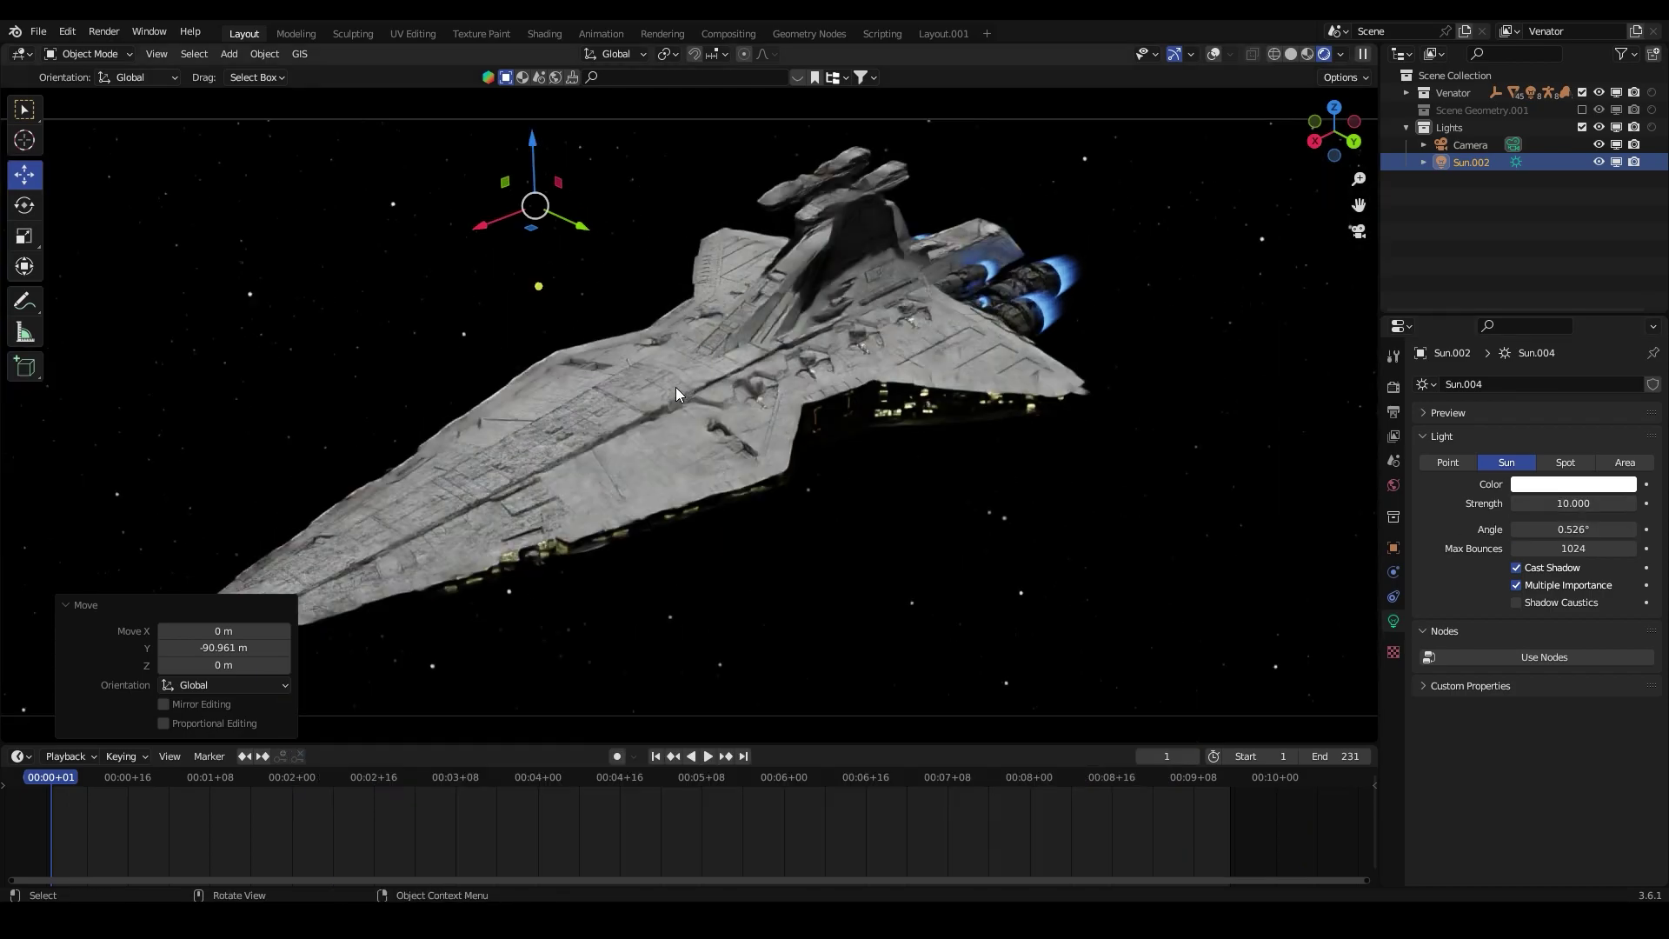
{"action": "scroll", "coordinate": [675, 387], "scroll_direction": "down", "scroll_amount": 3}
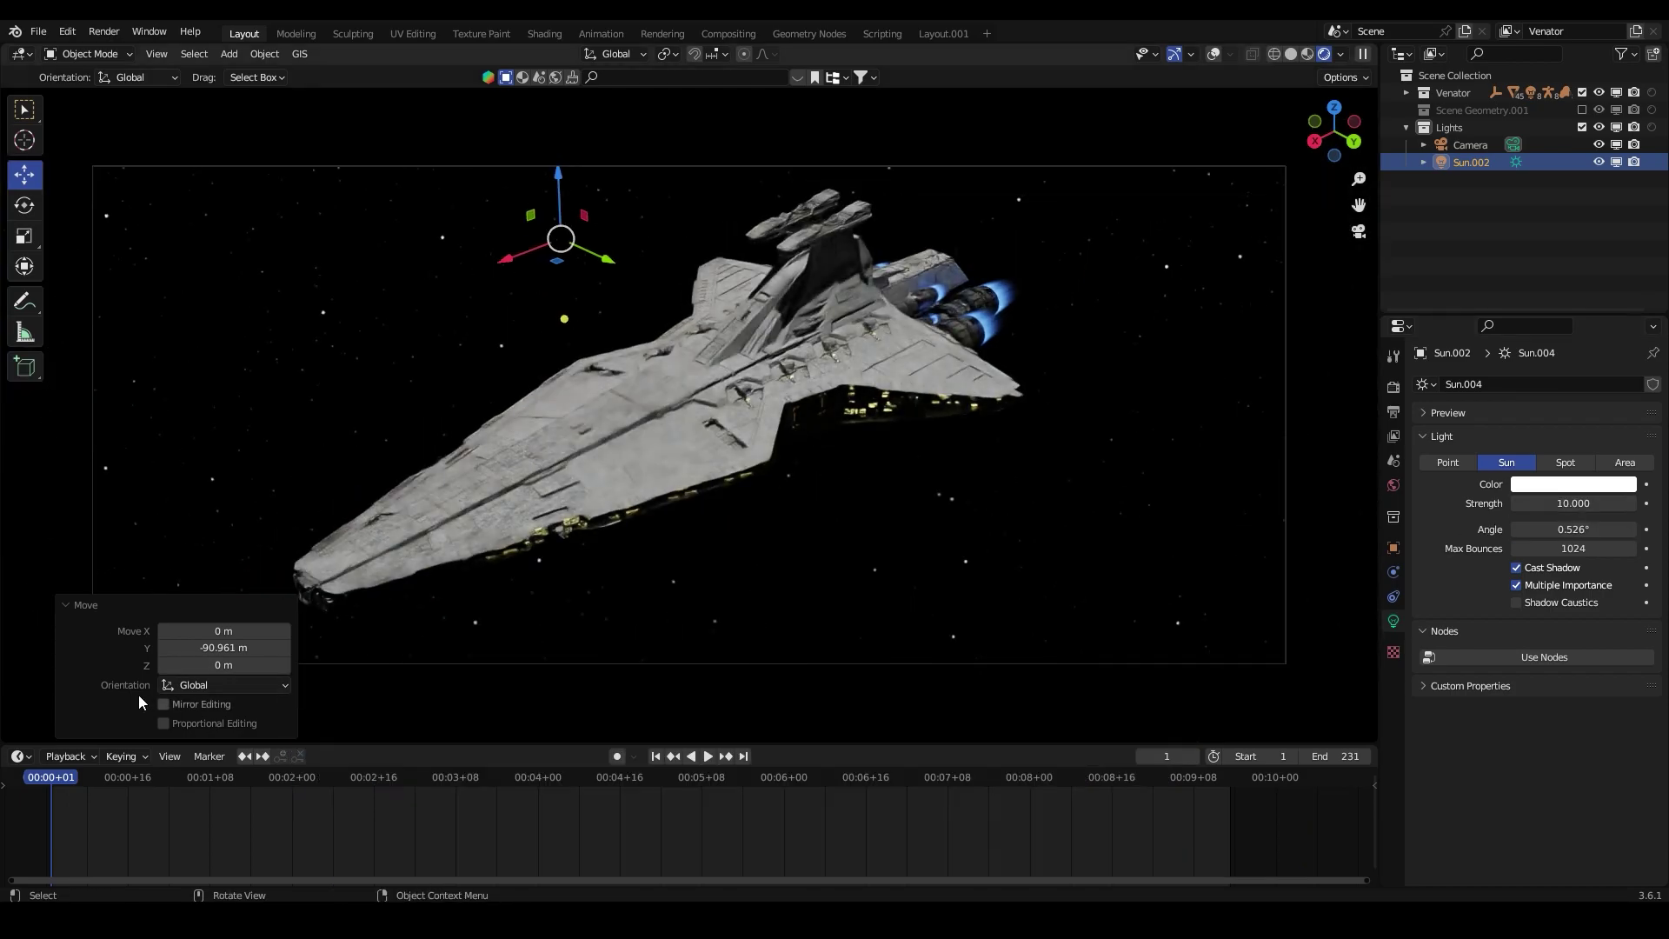
{"action": "left_click", "coordinate": [69, 605]}
{"action": "scroll", "coordinate": [578, 505], "scroll_direction": "up", "scroll_amount": 3}
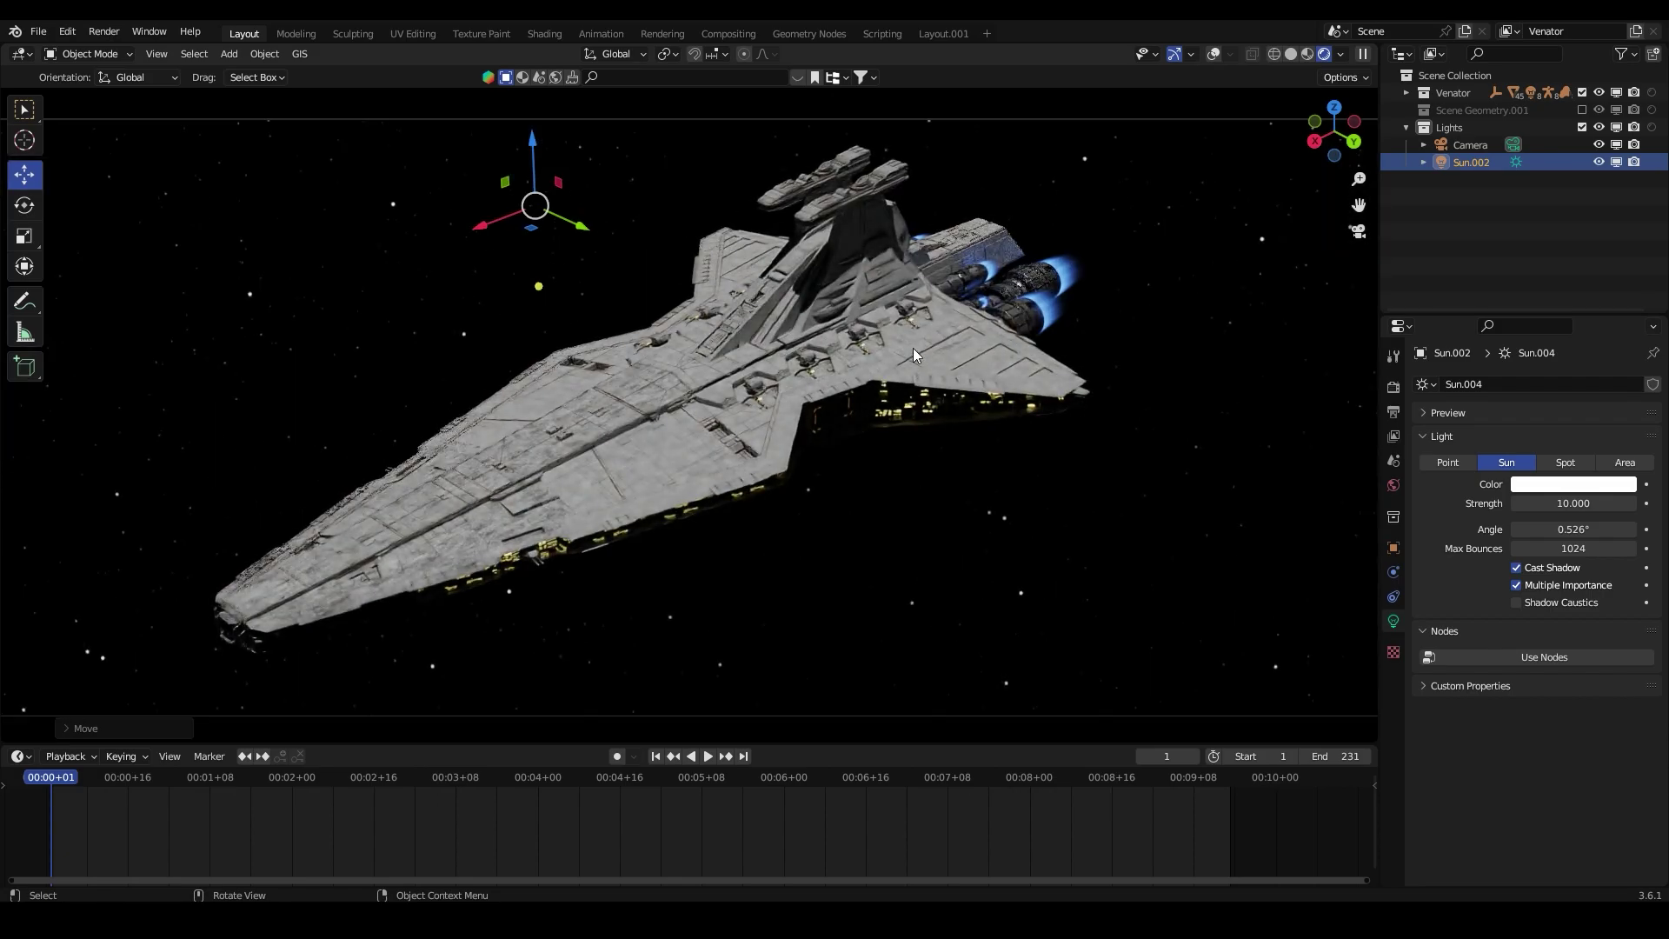
{"action": "scroll", "coordinate": [801, 472], "scroll_direction": "up", "scroll_amount": 6}
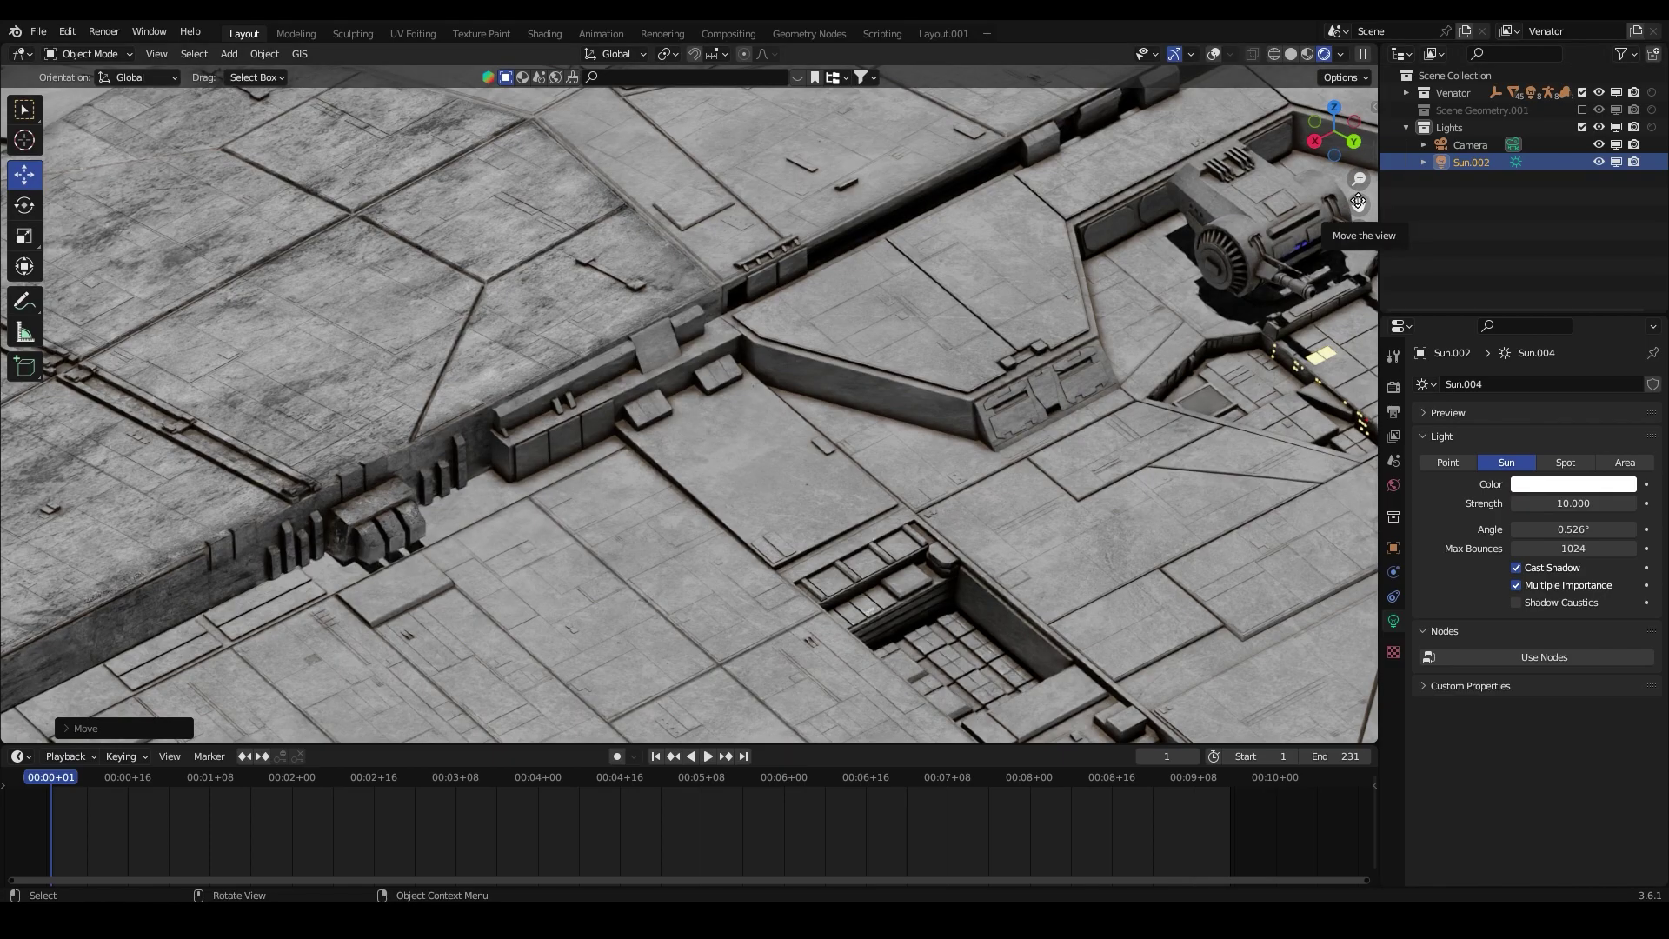
{"action": "left_click_drag", "start_coordinate": [1357, 201], "coordinate": [964, 487]}
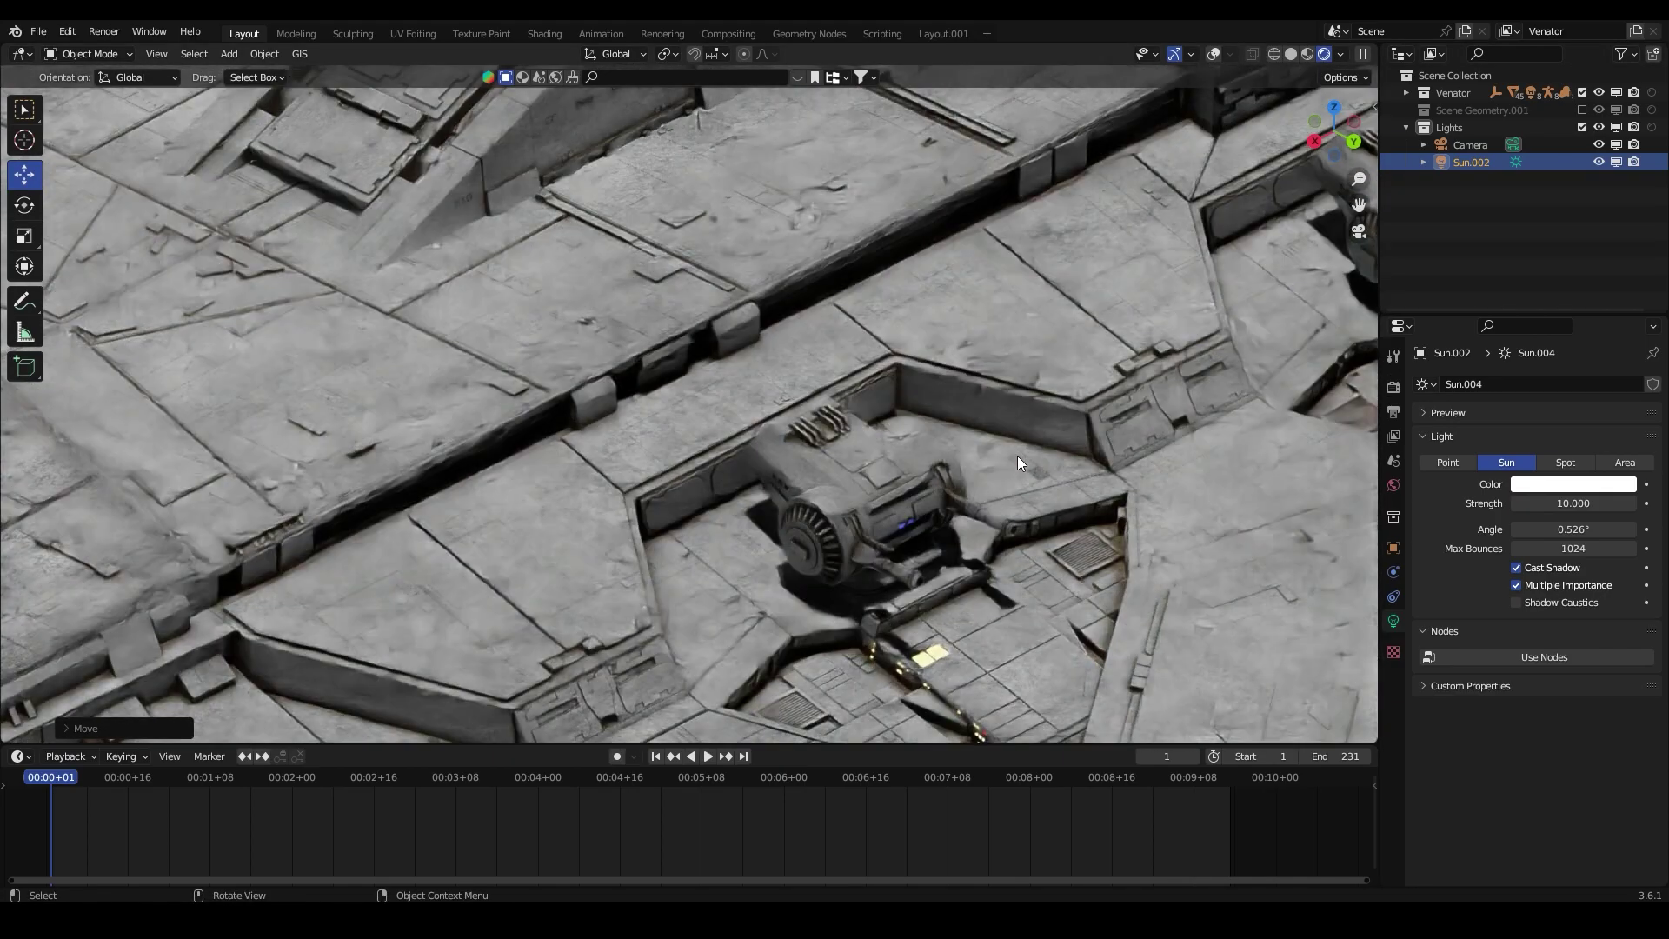
{"action": "scroll", "coordinate": [675, 493], "scroll_direction": "up", "scroll_amount": 8}
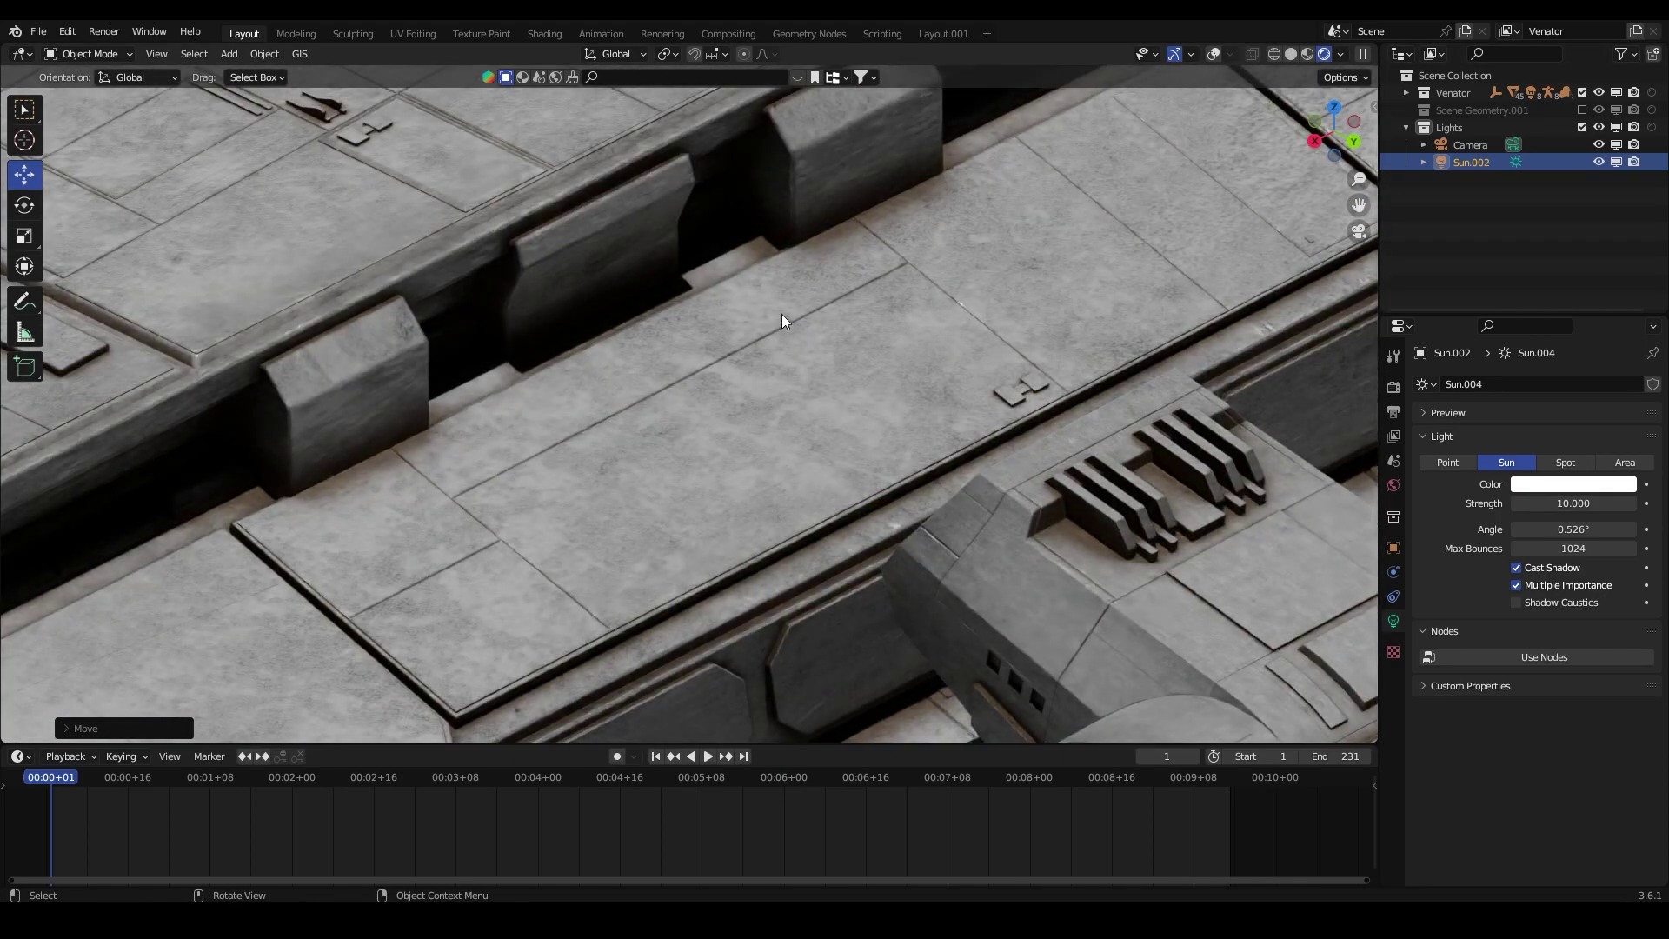
Step: Re-aim the Sun light at a lower angle across the ship and move it to about X 71.8 m, Y -70.7 m, Z 86.2 m
{"action": "scroll", "coordinate": [810, 310], "scroll_direction": "down", "scroll_amount": 10}
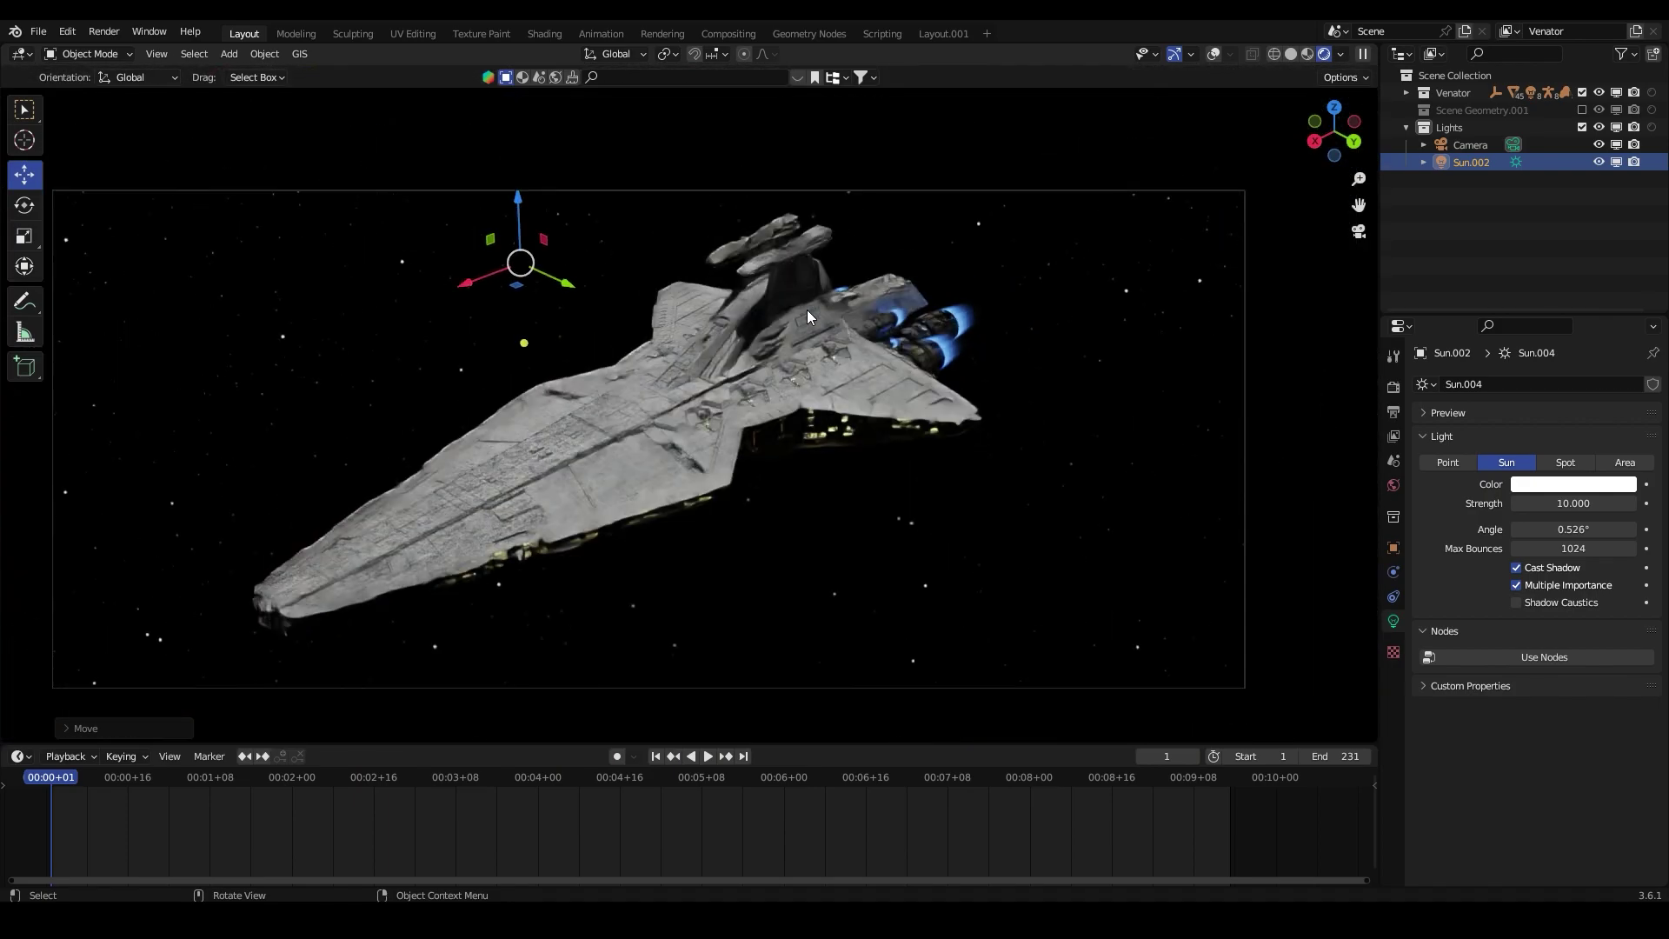
{"action": "scroll", "coordinate": [806, 310], "scroll_direction": "up", "scroll_amount": 2}
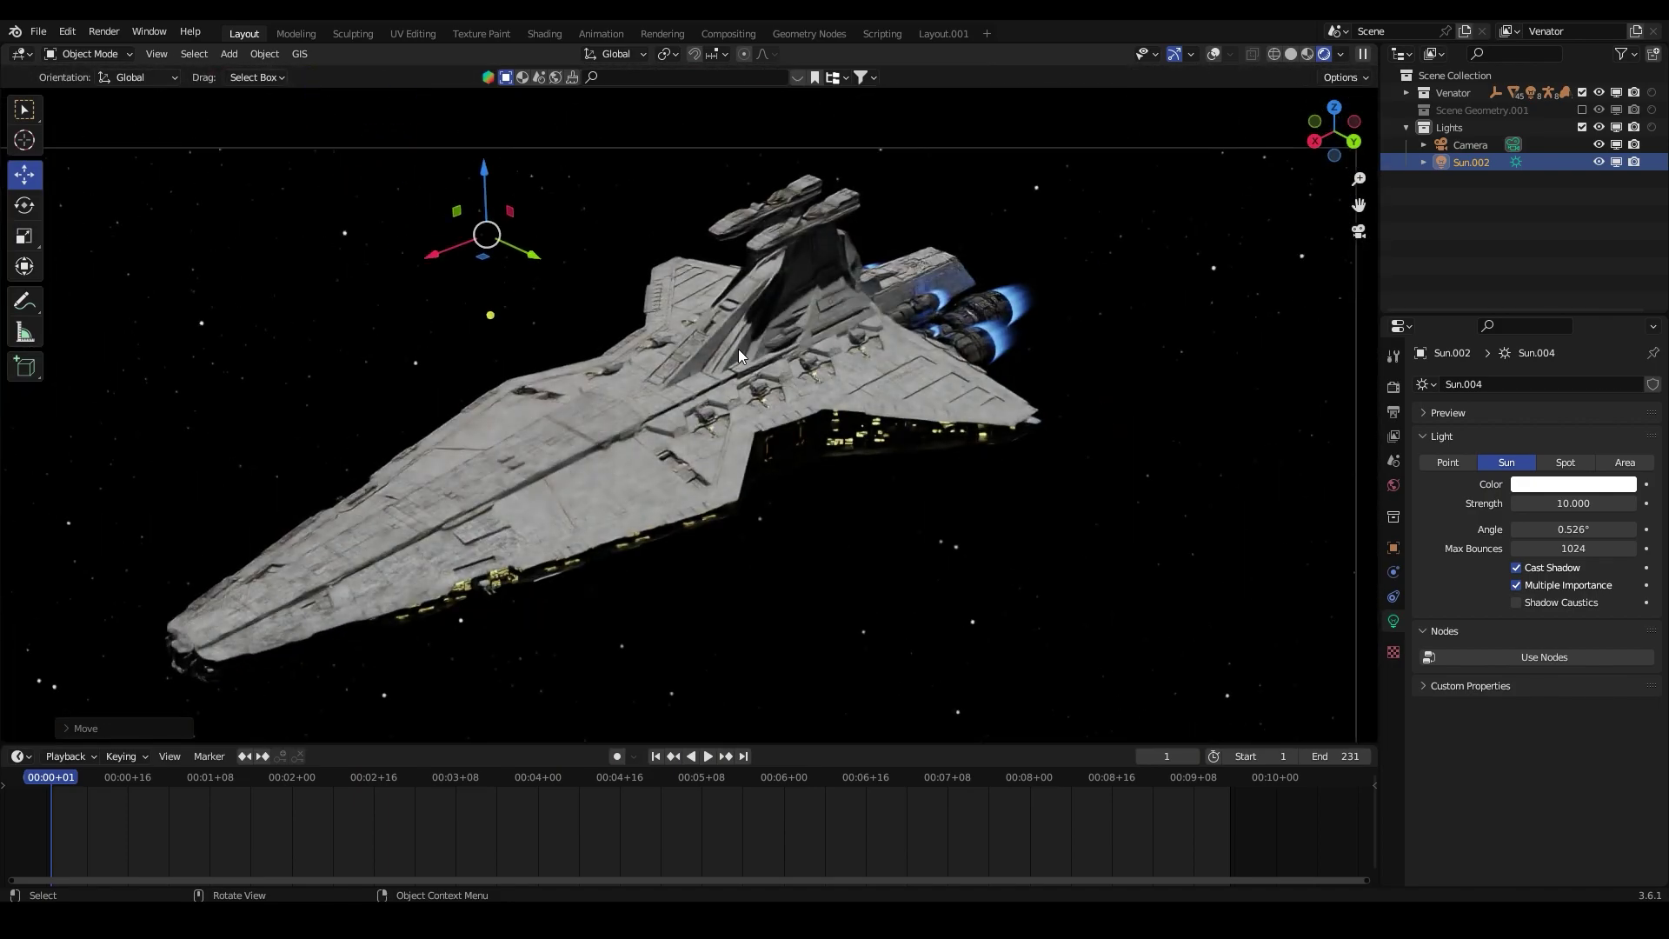
{"action": "left_click_drag", "start_coordinate": [491, 316], "coordinate": [691, 403]}
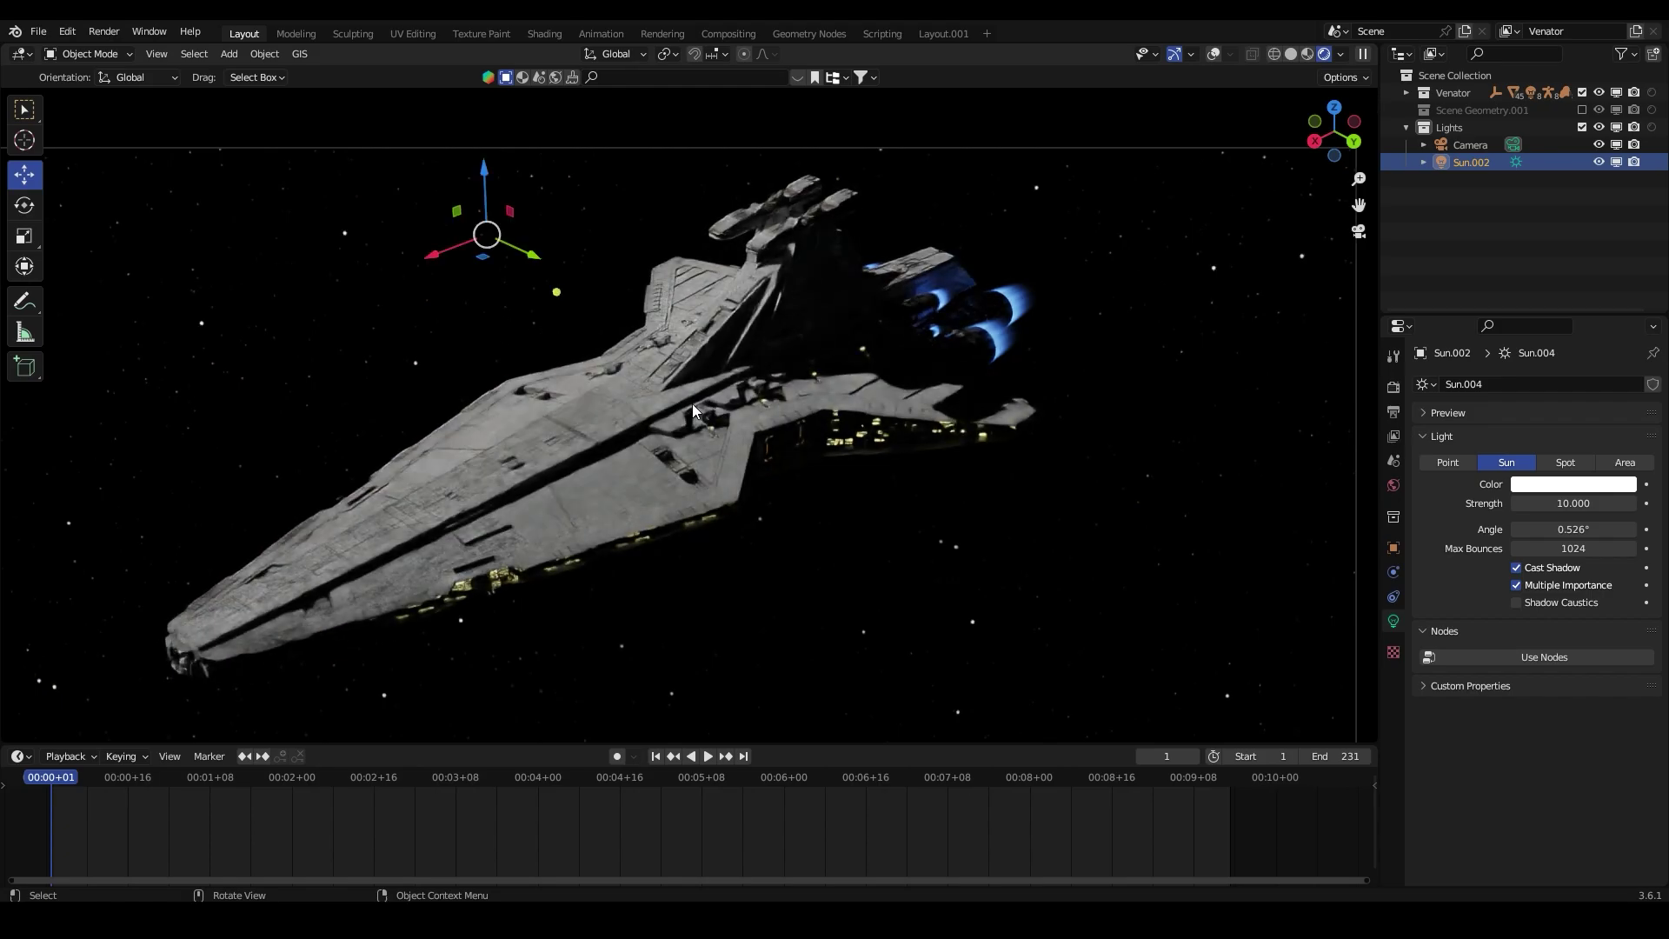
{"action": "left_click_drag", "start_coordinate": [559, 292], "coordinate": [565, 318]}
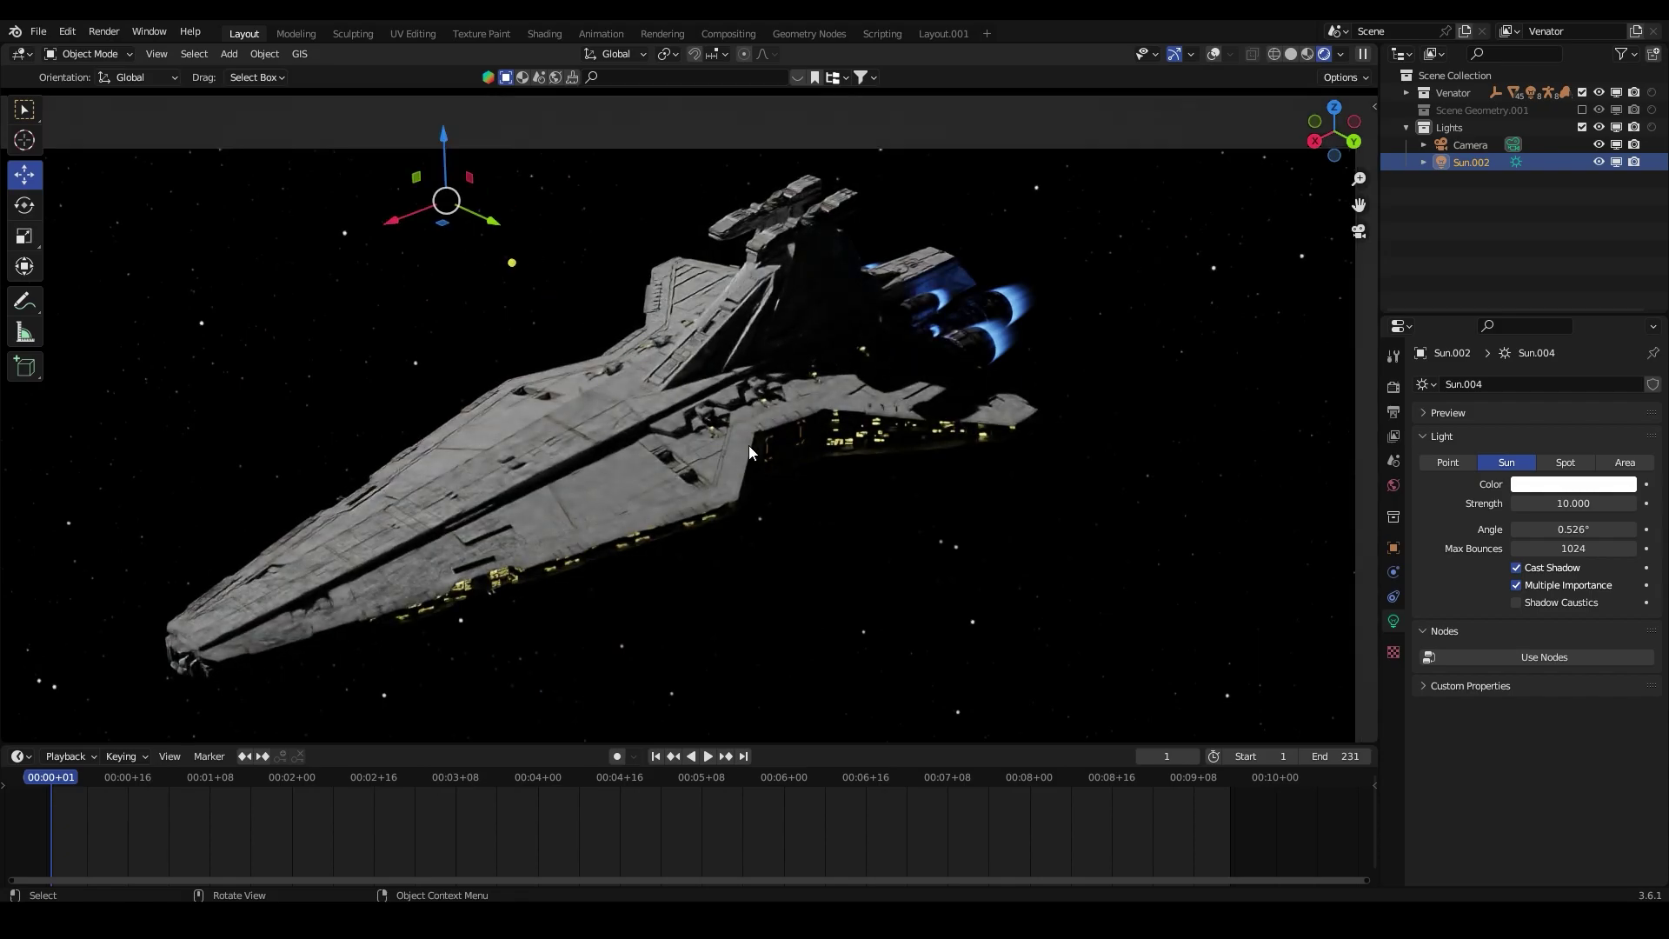
Step: Set the Sun light's Y rotation to 39.871° in its object transform
{"action": "scroll", "coordinate": [748, 445], "scroll_direction": "up", "scroll_amount": 10}
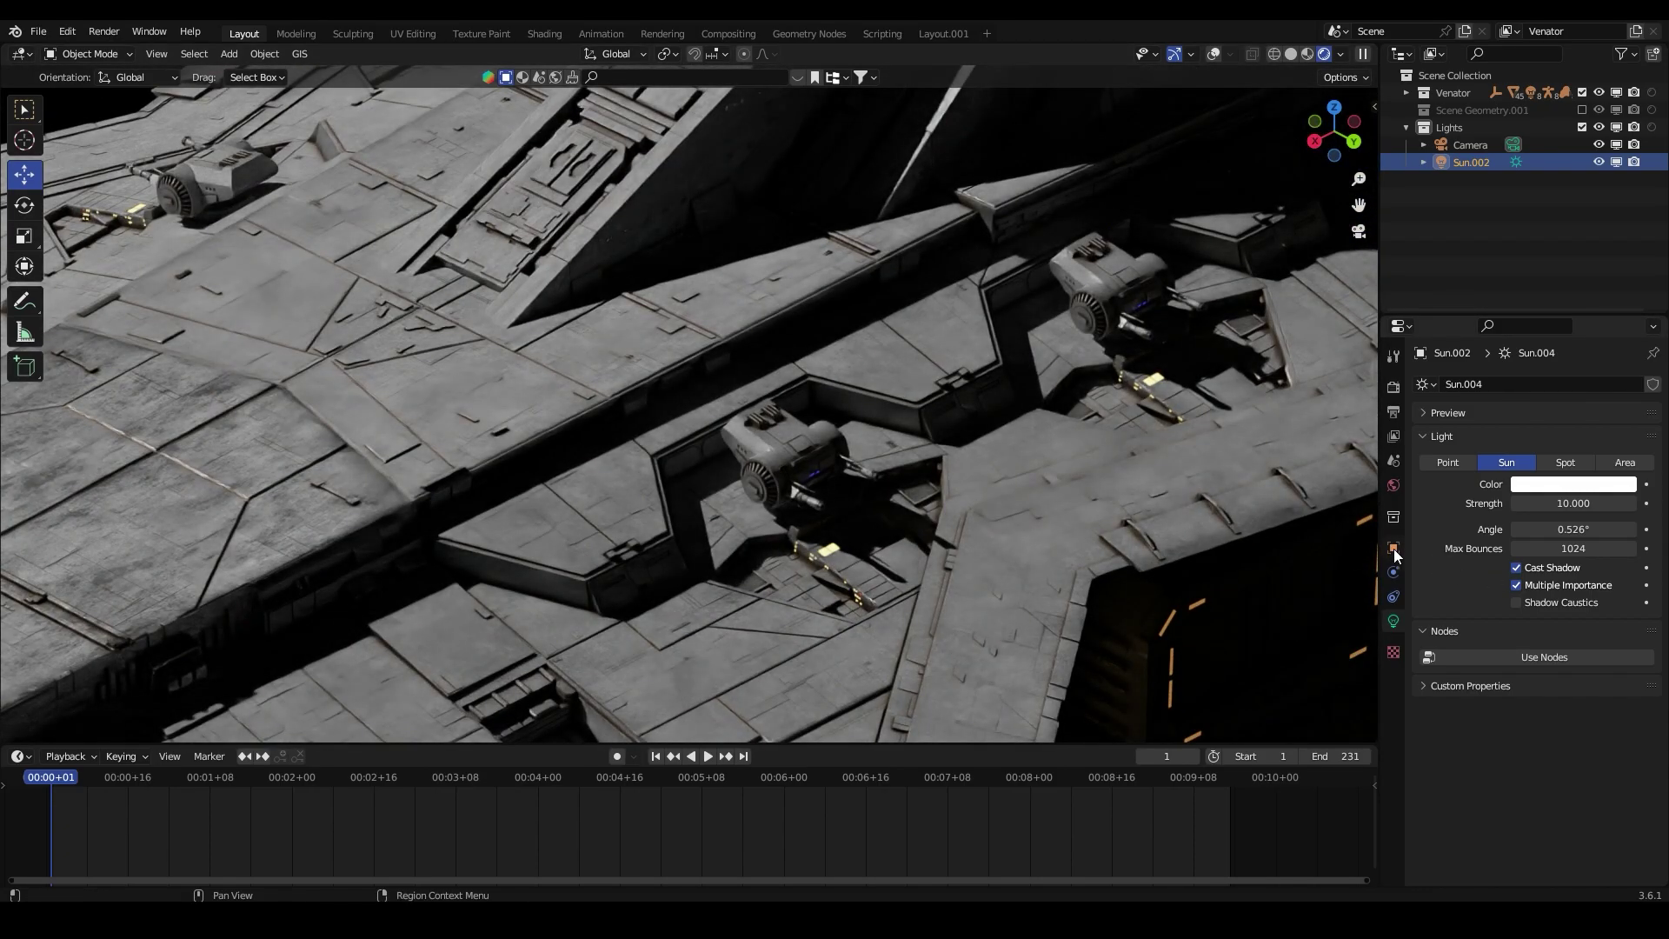
{"action": "left_click", "coordinate": [1394, 553]}
{"action": "mouse_move", "coordinate": [1564, 496]}
{"action": "left_mouse_down"}
{"action": "mouse_move", "coordinate": [1624, 496]}
{"action": "mouse_move", "coordinate": [1564, 502]}
{"action": "left_mouse_up"}
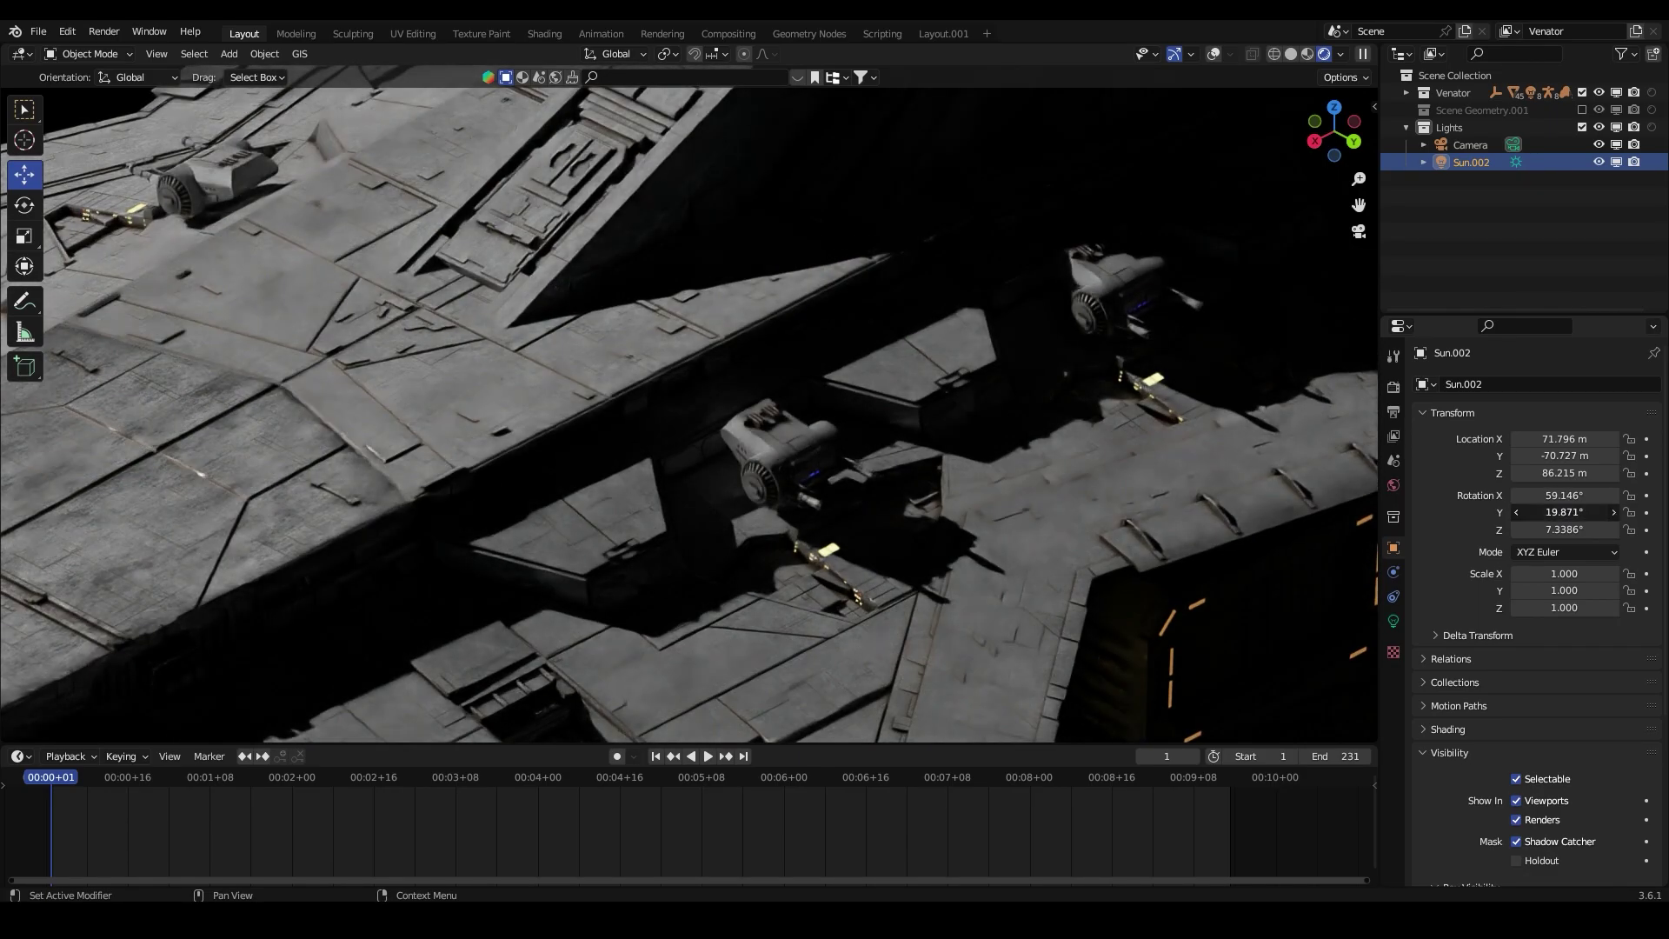
{"action": "left_click_drag", "start_coordinate": [1564, 512], "coordinate": [1582, 512]}
Step: Examine the shadows on the hull, turrets, wing and engines in the rendered camera view, both up close and from afar
{"action": "scroll", "coordinate": [1014, 463], "scroll_direction": "down", "scroll_amount": 2}
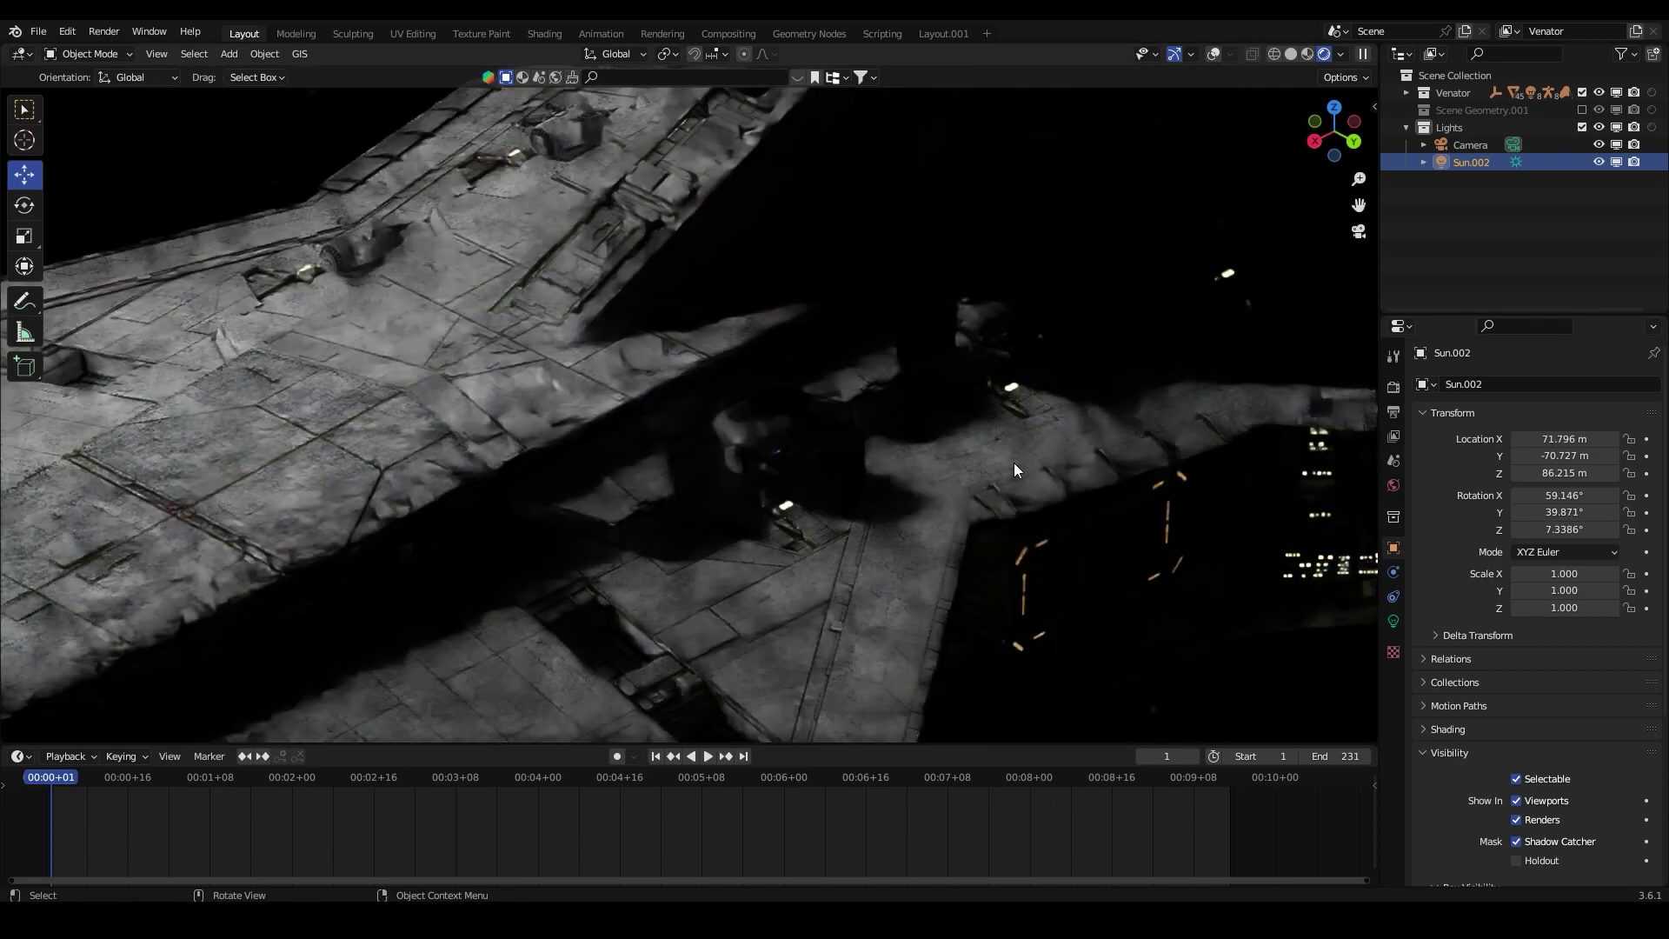
{"action": "key", "text": "KP_0"}
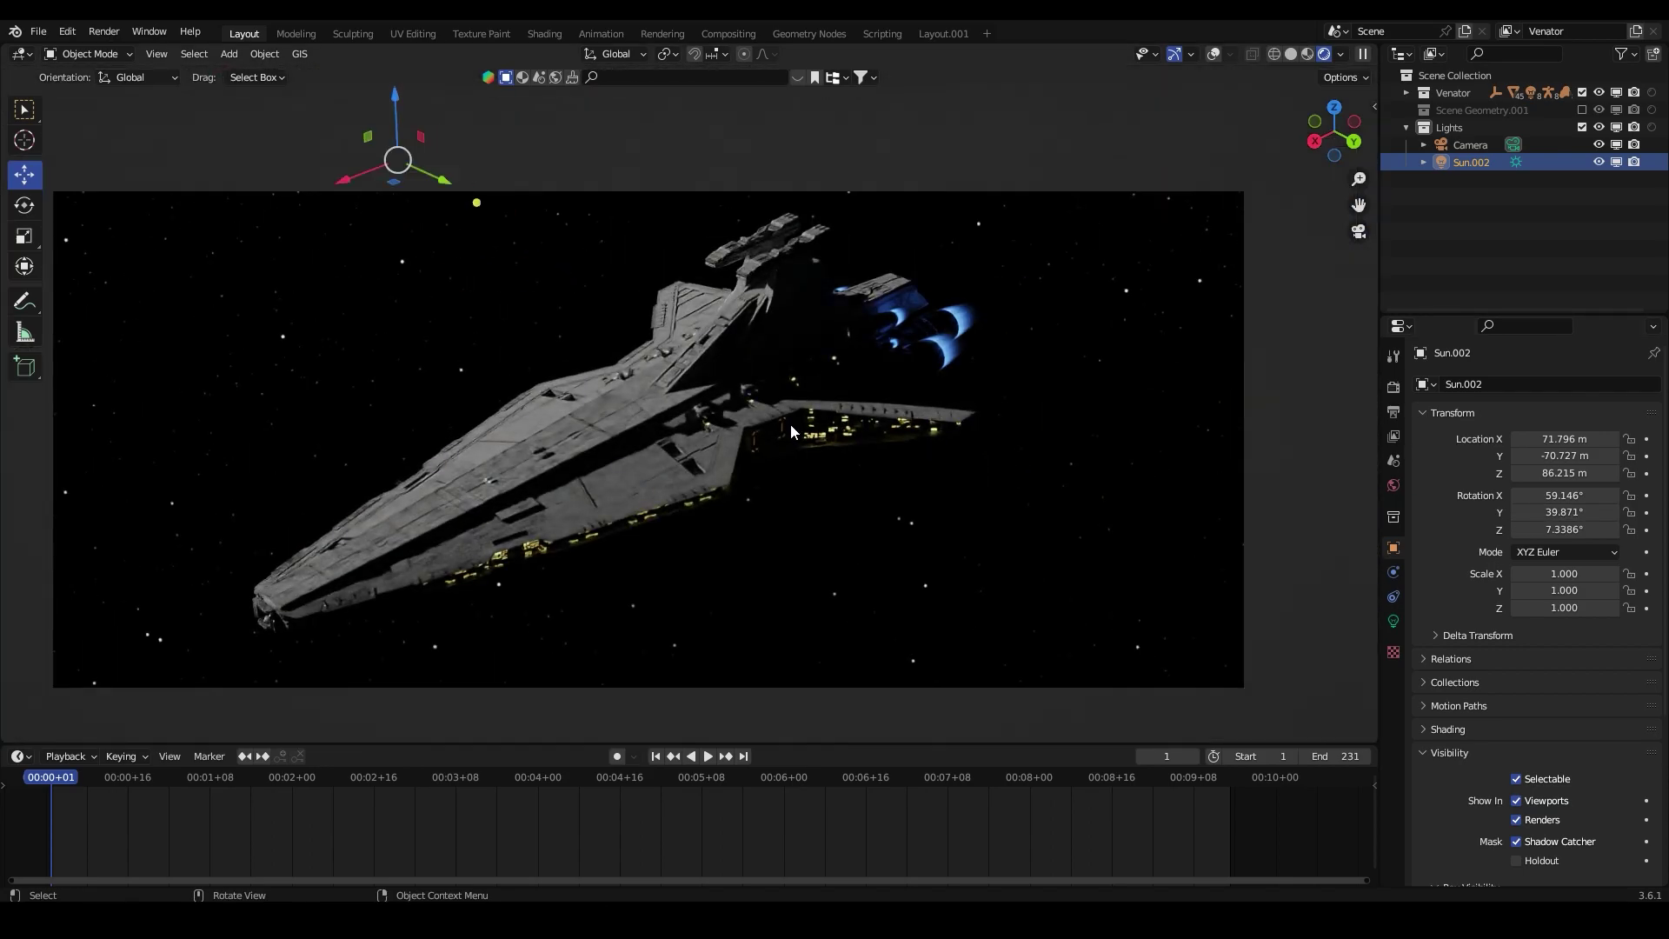
{"action": "scroll", "coordinate": [790, 428], "scroll_direction": "up", "scroll_amount": 10}
{"action": "scroll", "coordinate": [786, 427], "scroll_direction": "down", "scroll_amount": 8}
{"action": "scroll", "coordinate": [725, 442], "scroll_direction": "up", "scroll_amount": 9}
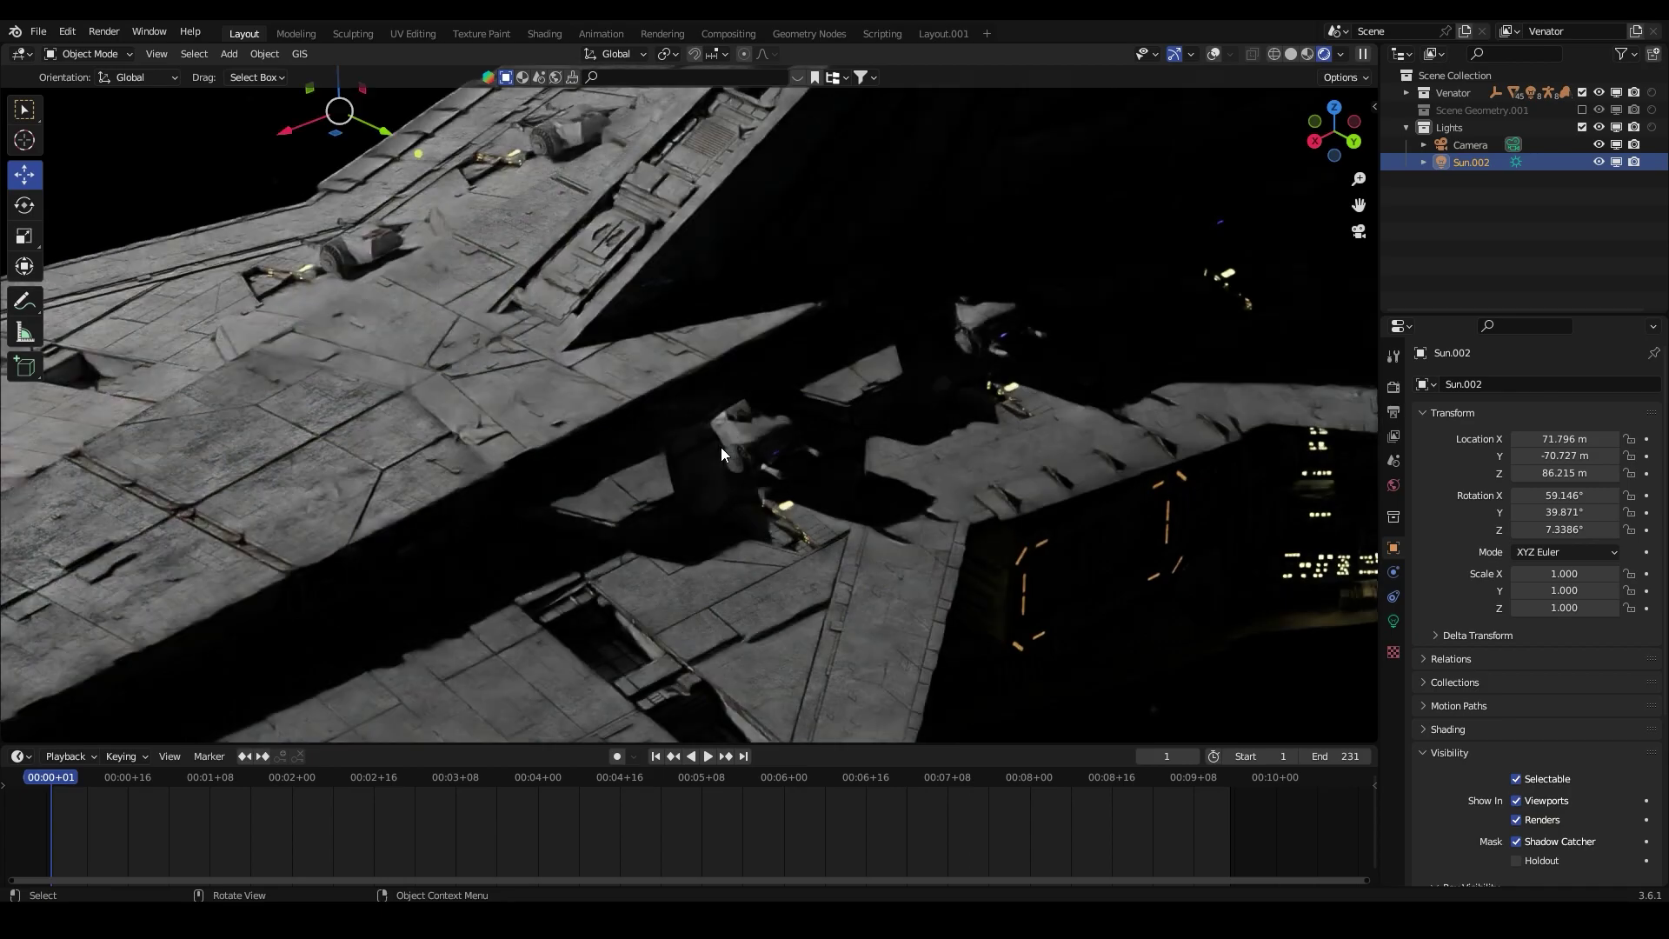
{"action": "scroll", "coordinate": [721, 451], "scroll_direction": "down", "scroll_amount": 8}
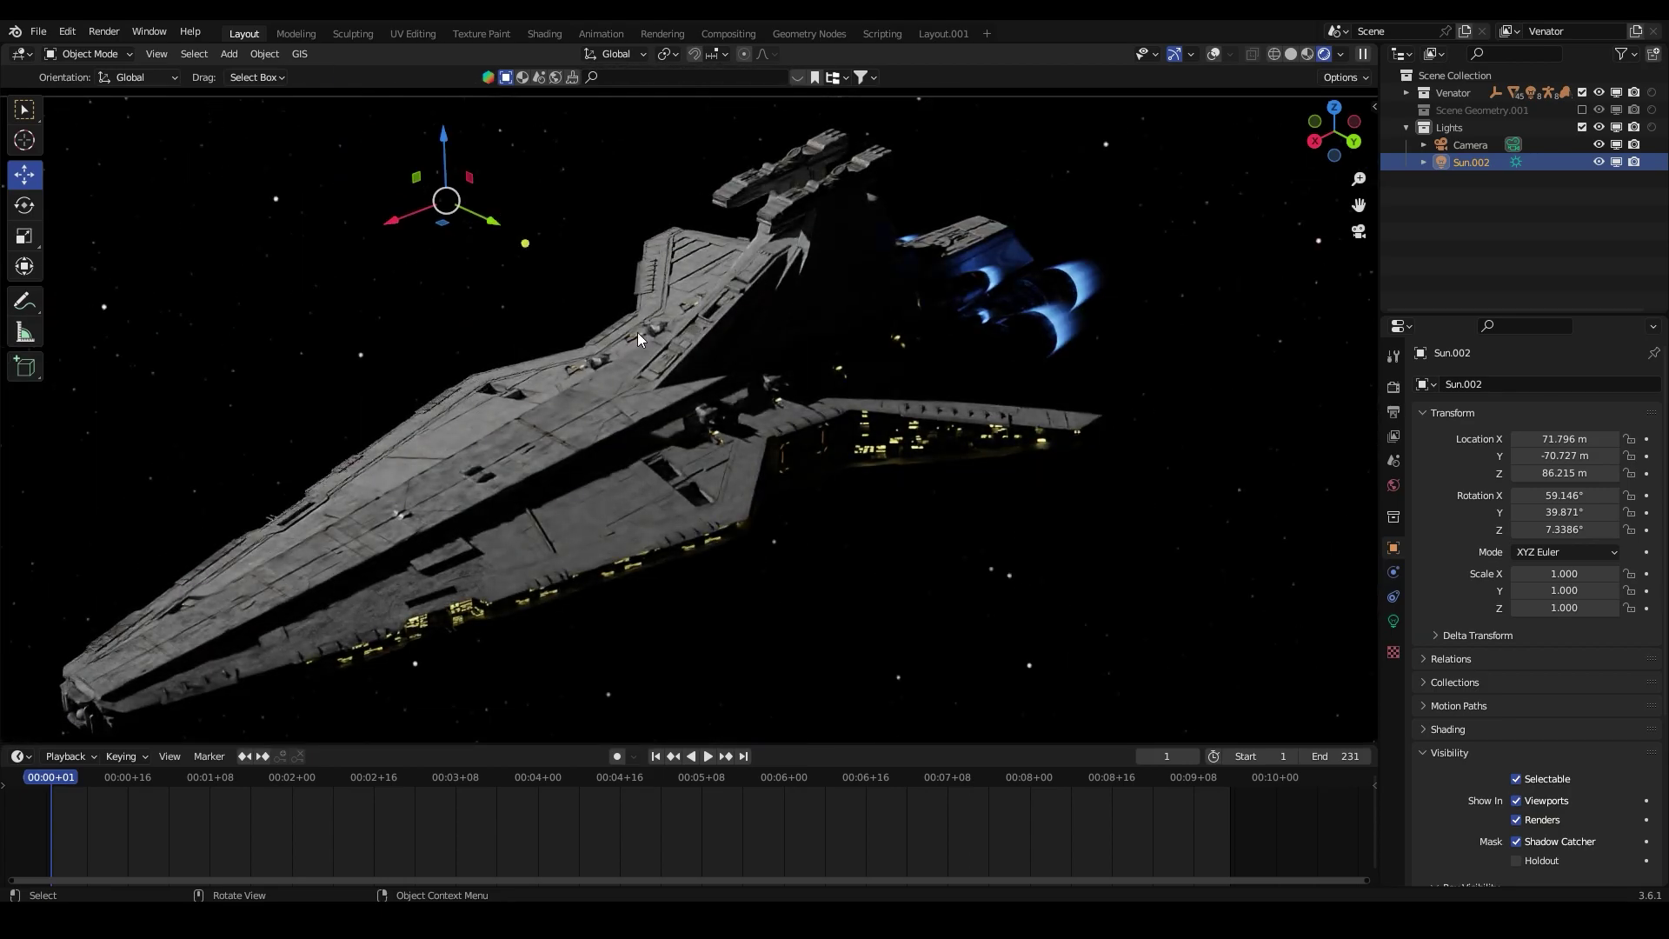
{"action": "key", "text": "KP_0"}
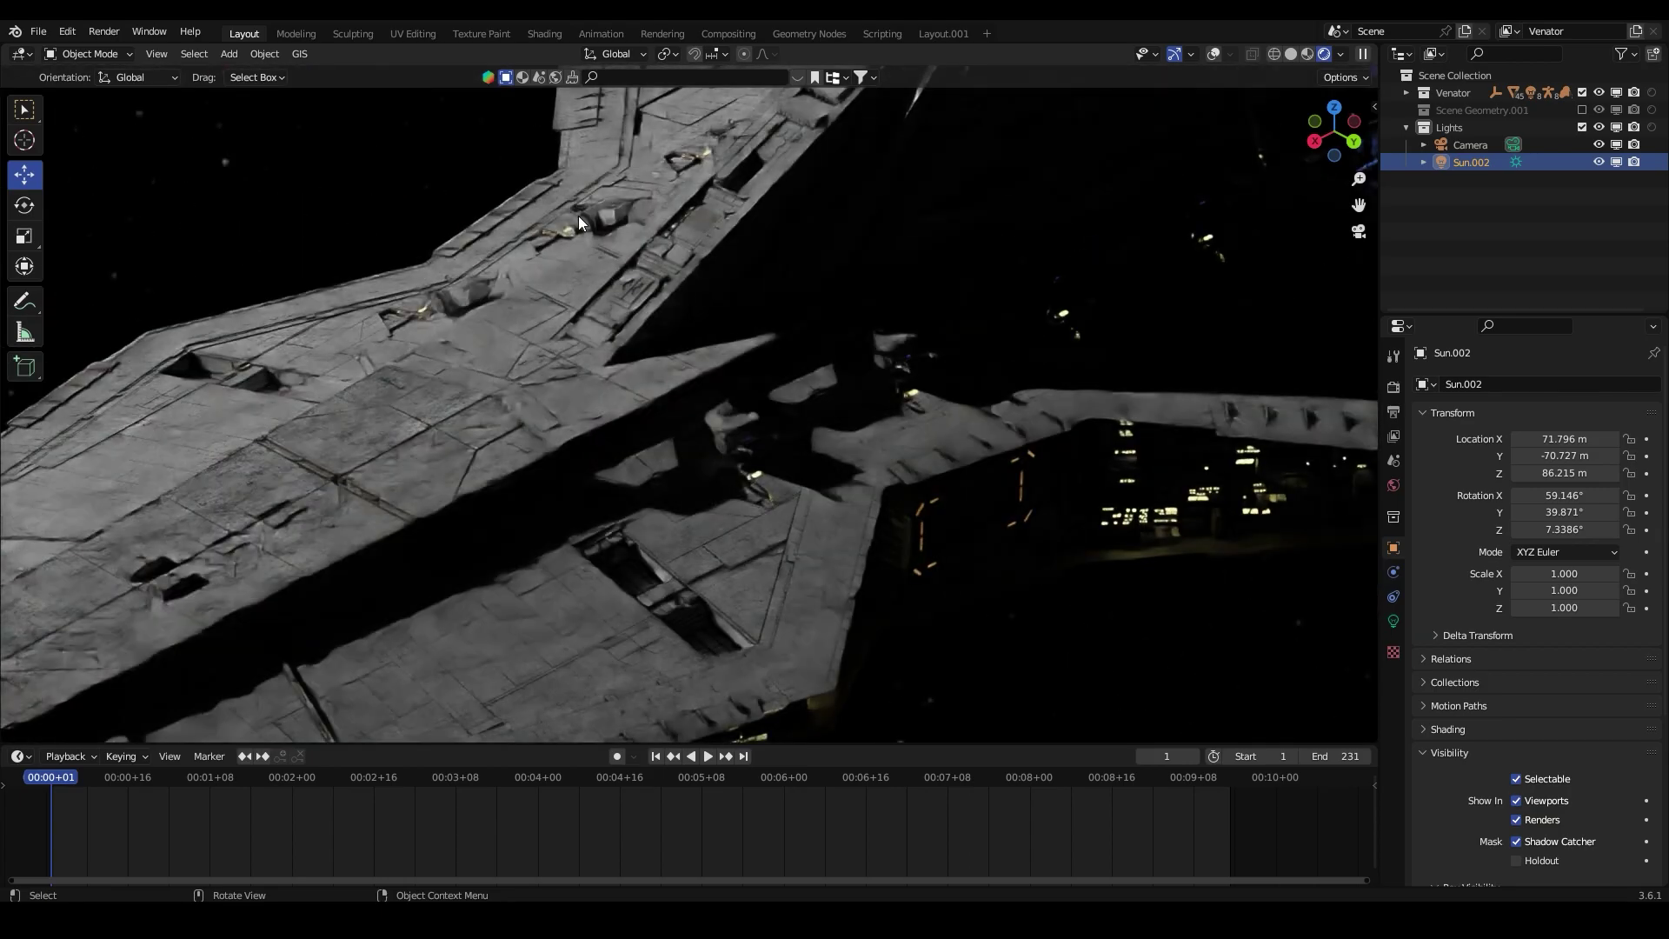
{"action": "key", "text": "KP_0"}
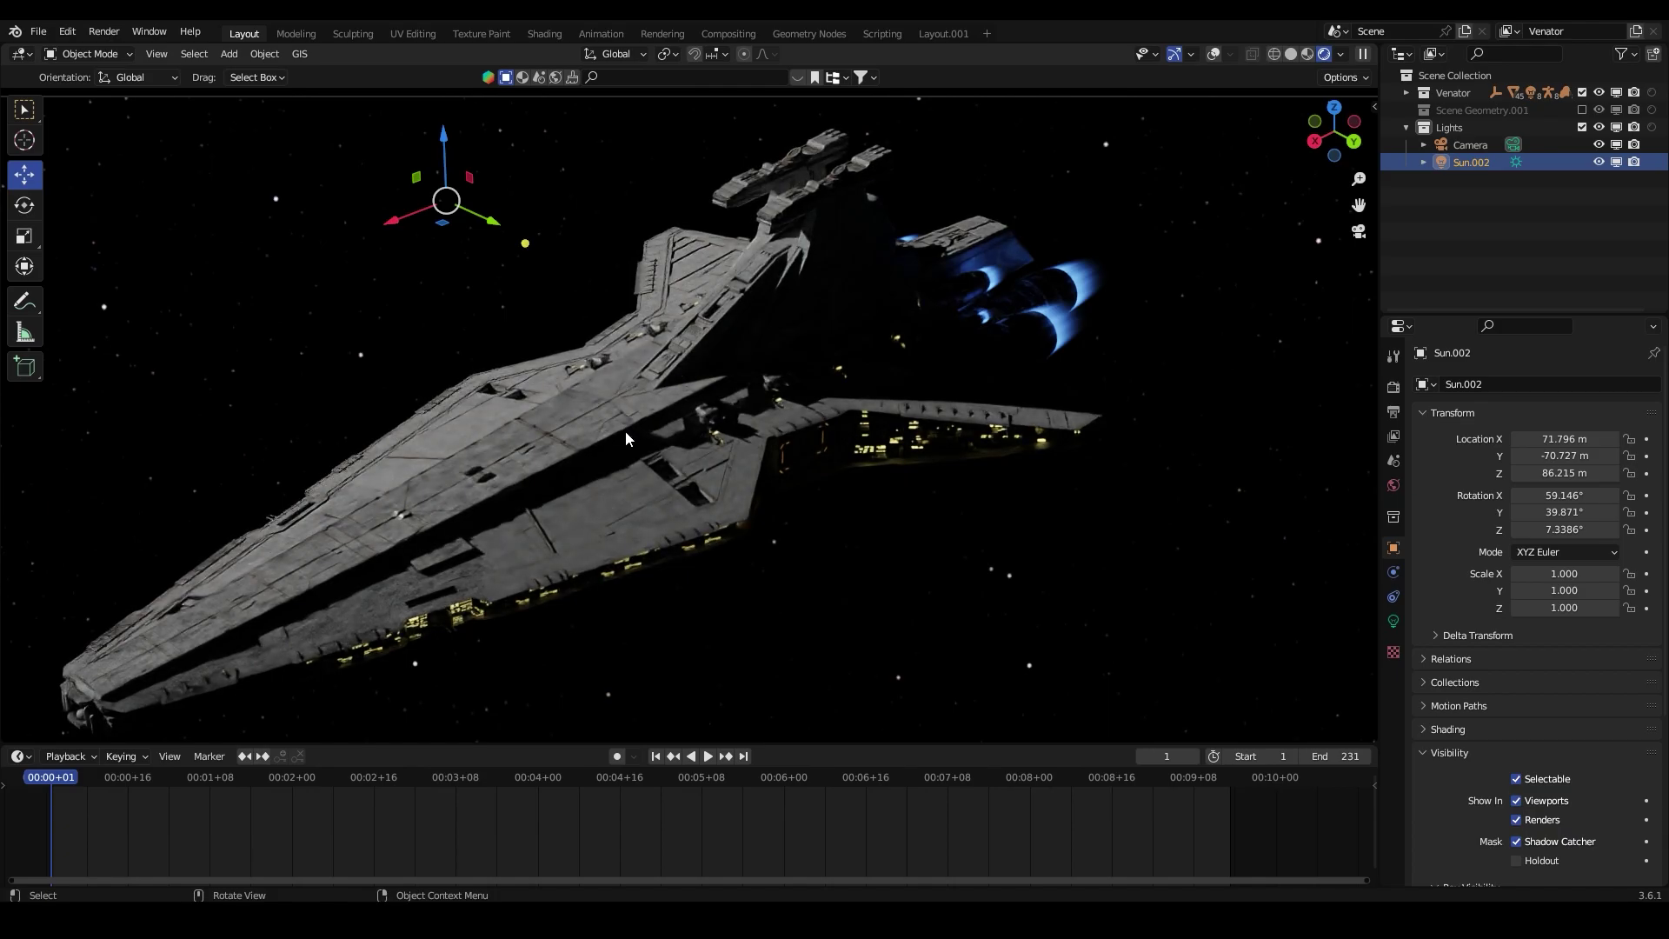
{"action": "scroll", "coordinate": [618, 409], "scroll_direction": "up", "scroll_amount": 3}
{"action": "scroll", "coordinate": [602, 348], "scroll_direction": "down", "scroll_amount": 5}
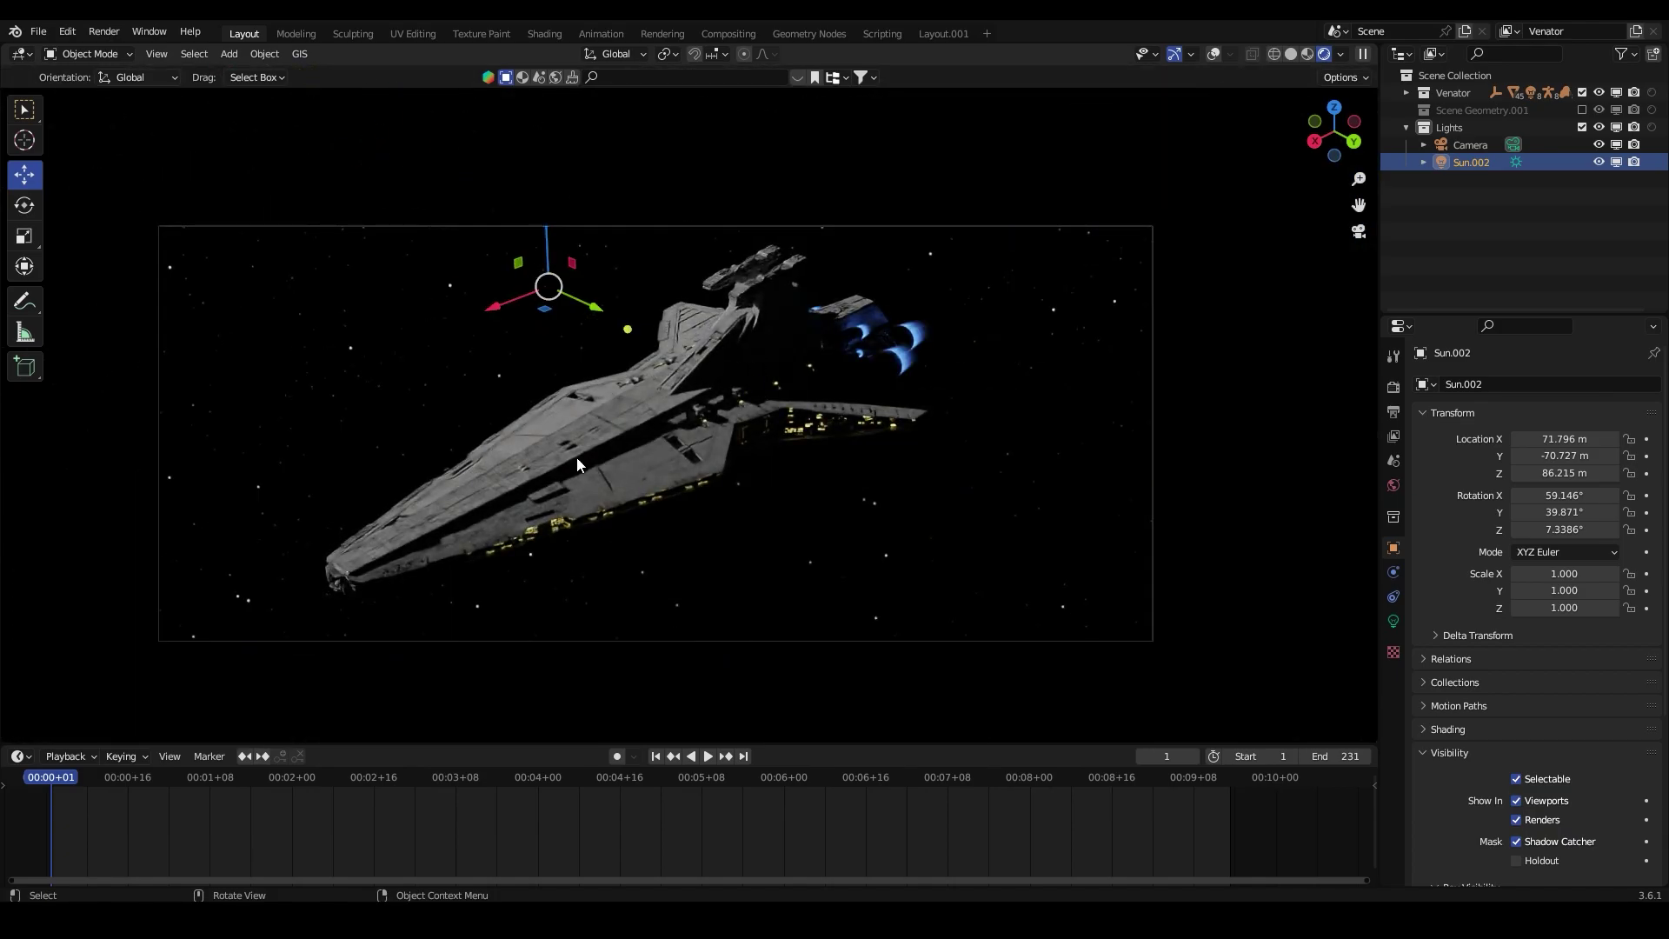
{"action": "key", "text": "KP_0"}
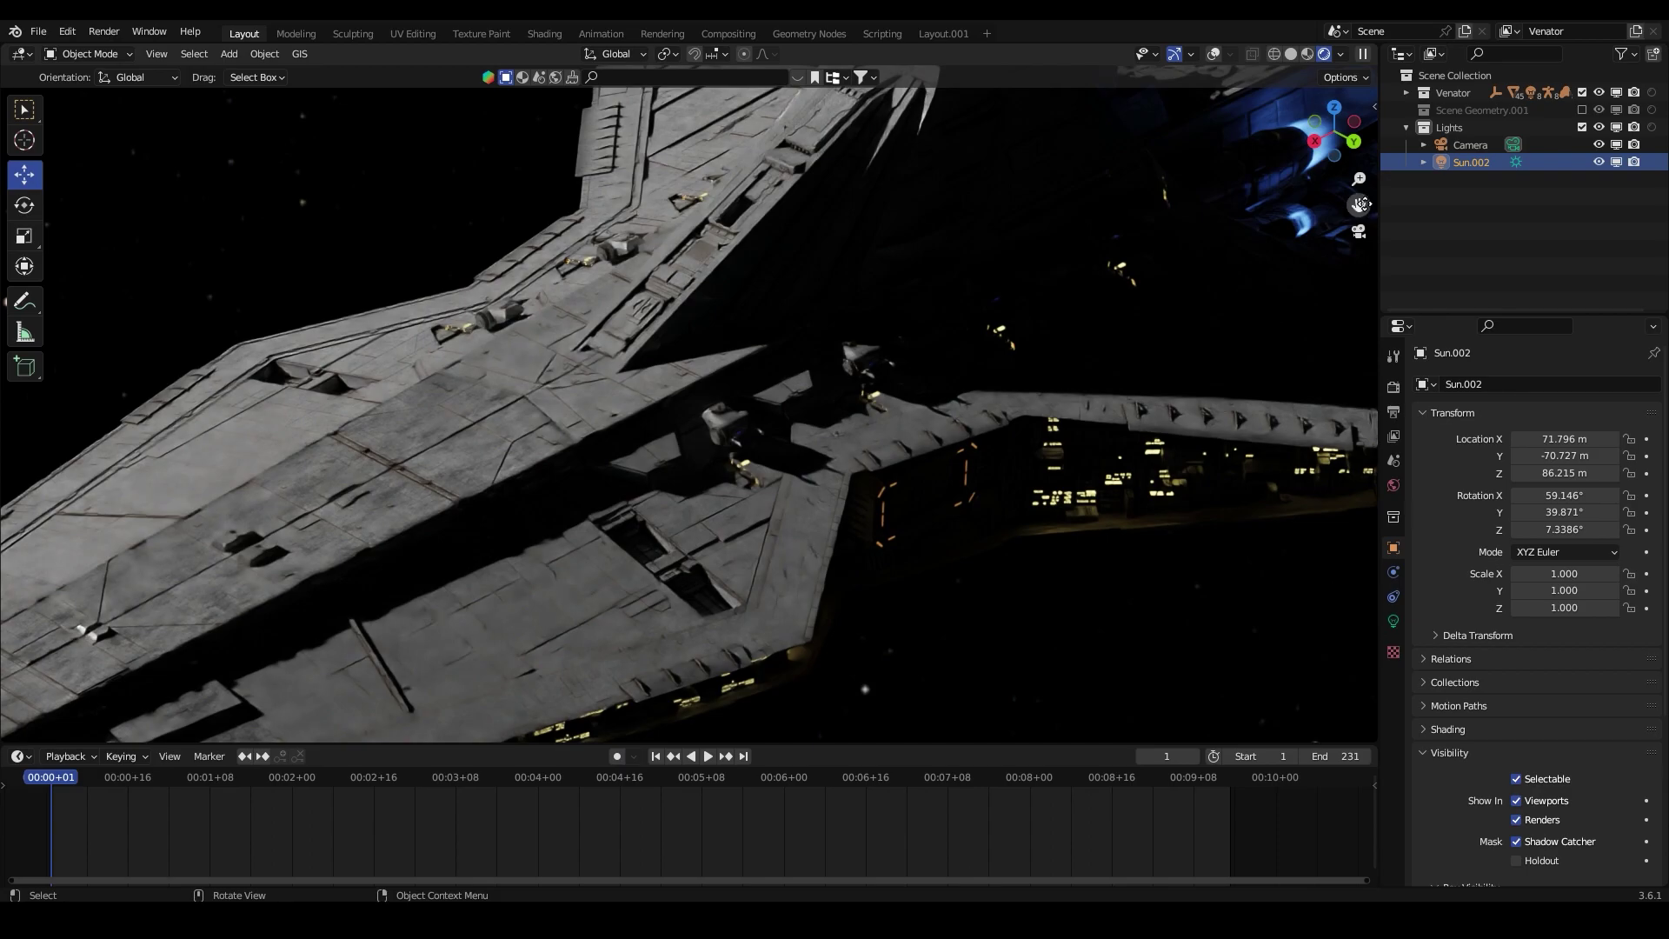
{"action": "left_click_drag", "start_coordinate": [1358, 205], "coordinate": [1164, 246]}
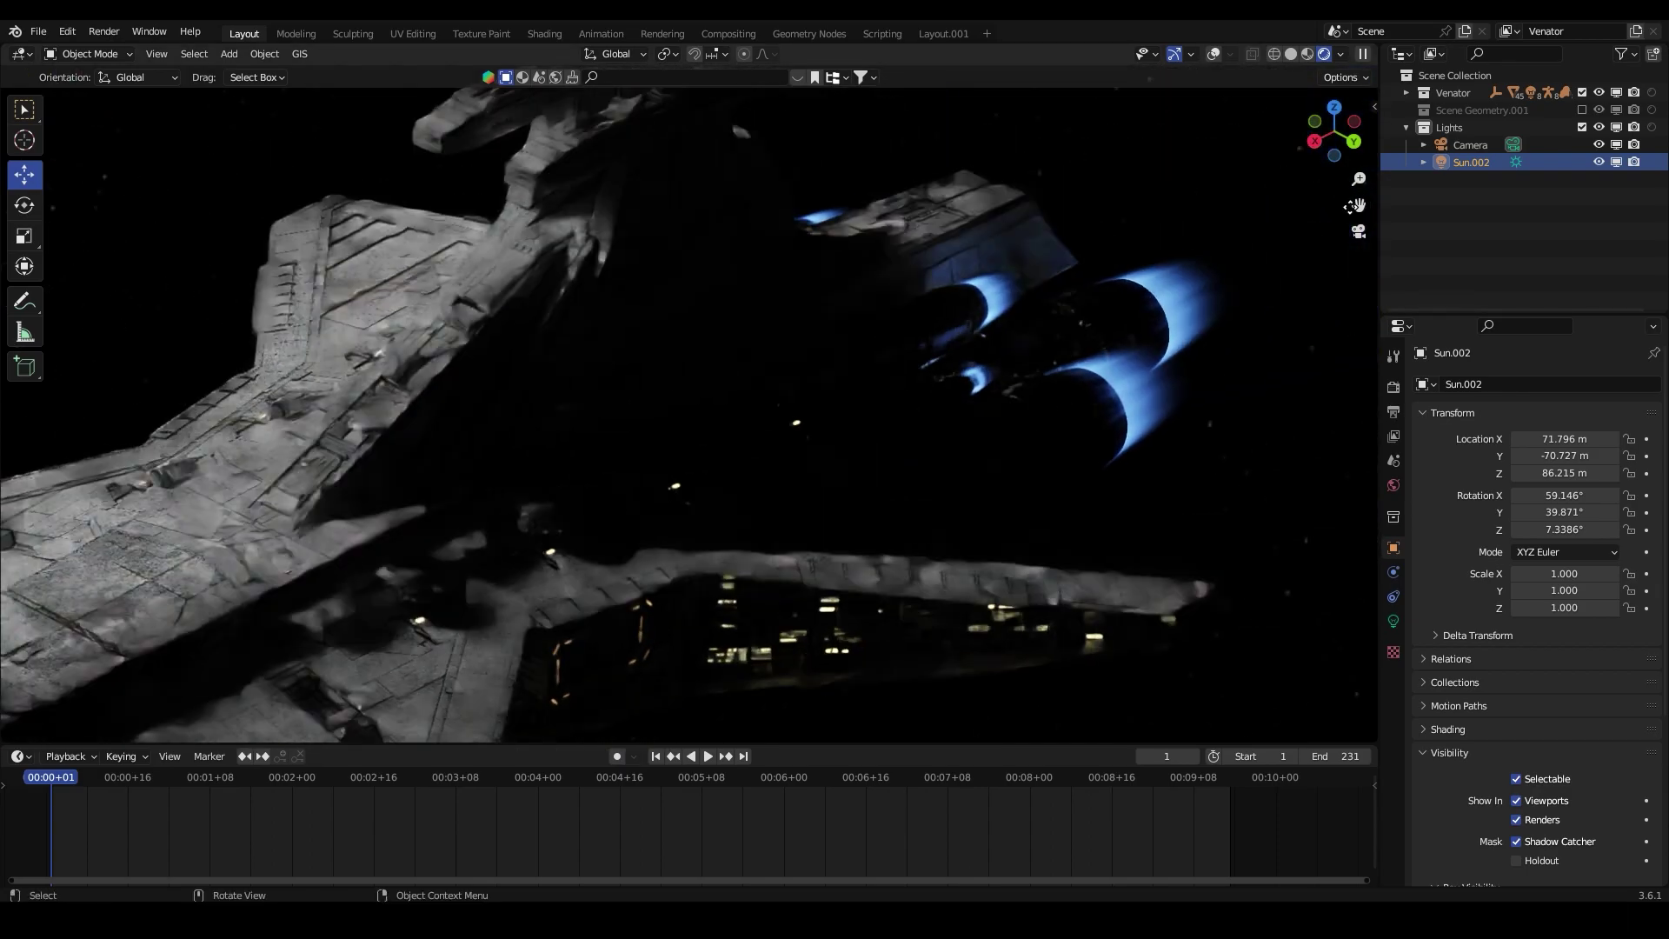
{"action": "scroll", "coordinate": [1042, 292], "scroll_direction": "up", "scroll_amount": 3}
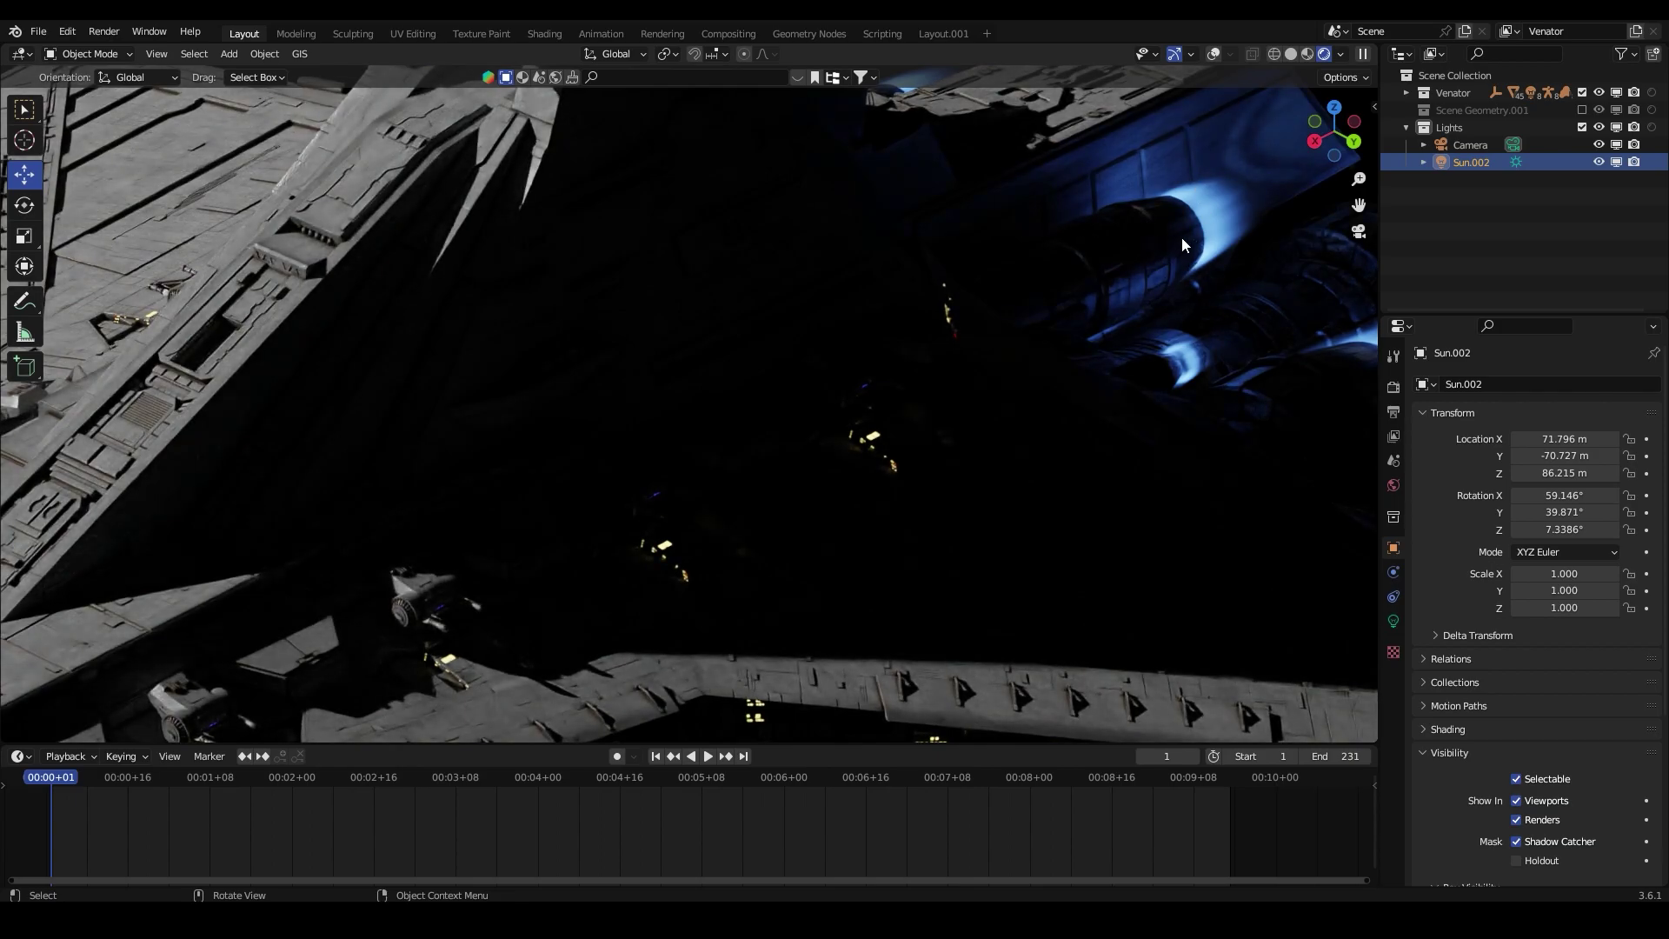
{"action": "scroll", "coordinate": [1181, 241], "scroll_direction": "down", "scroll_amount": 1}
{"action": "left_click_drag", "start_coordinate": [1358, 205], "coordinate": [1551, 31]}
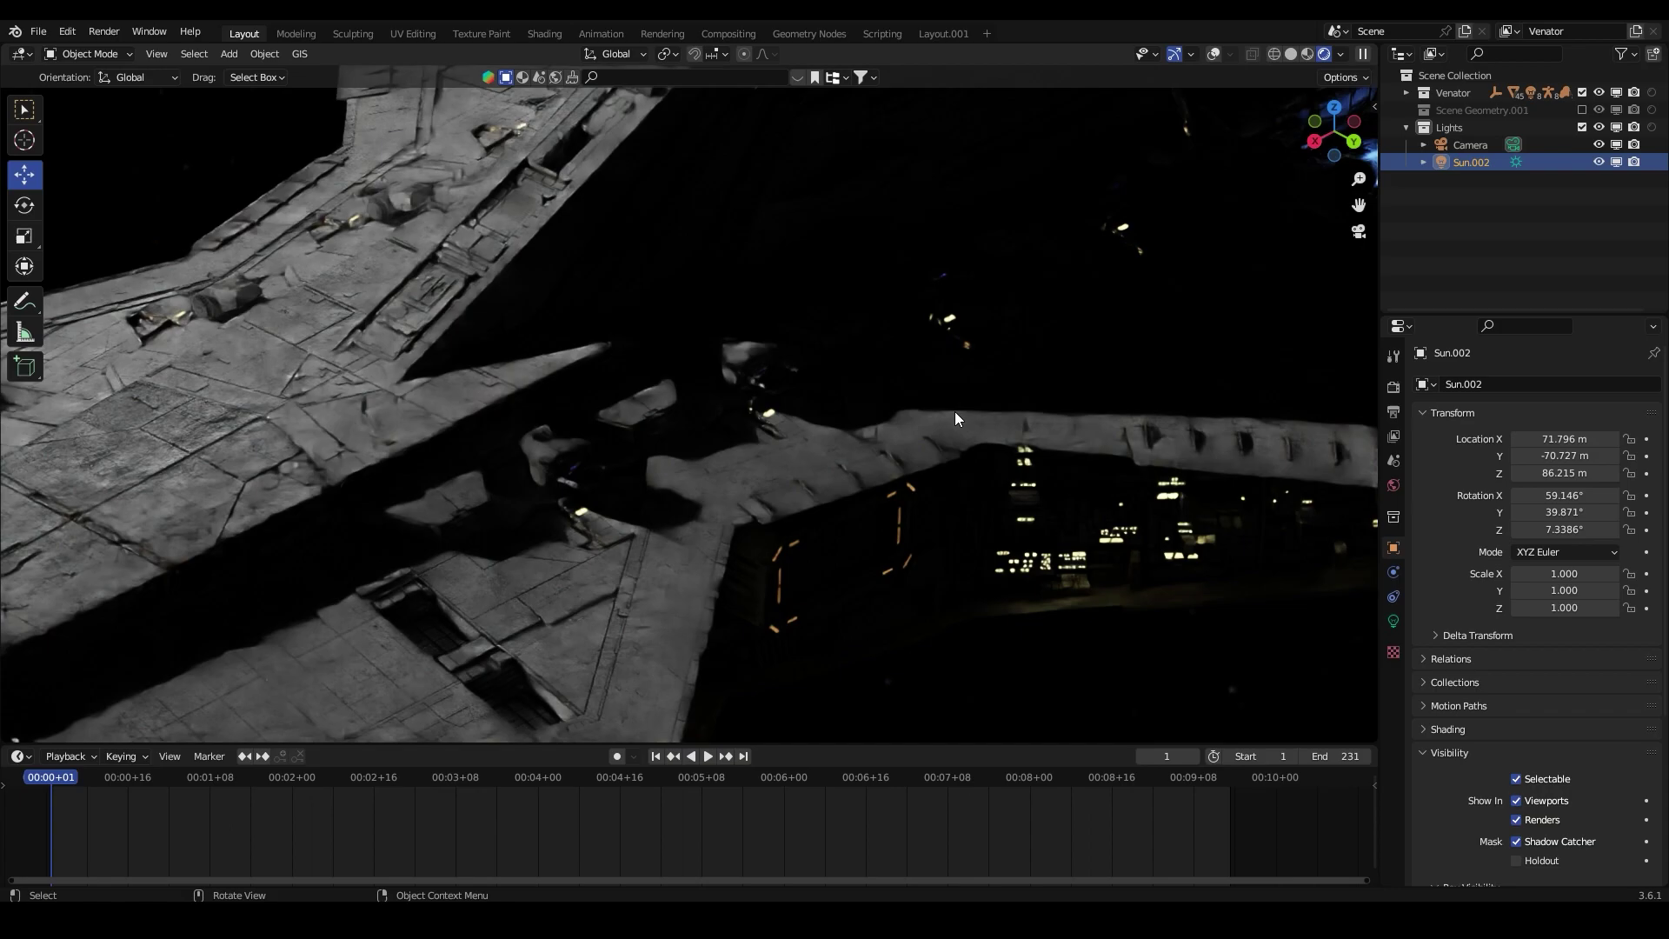
{"action": "middle_click_drag", "start_coordinate": [954, 418], "coordinate": [551, 583]}
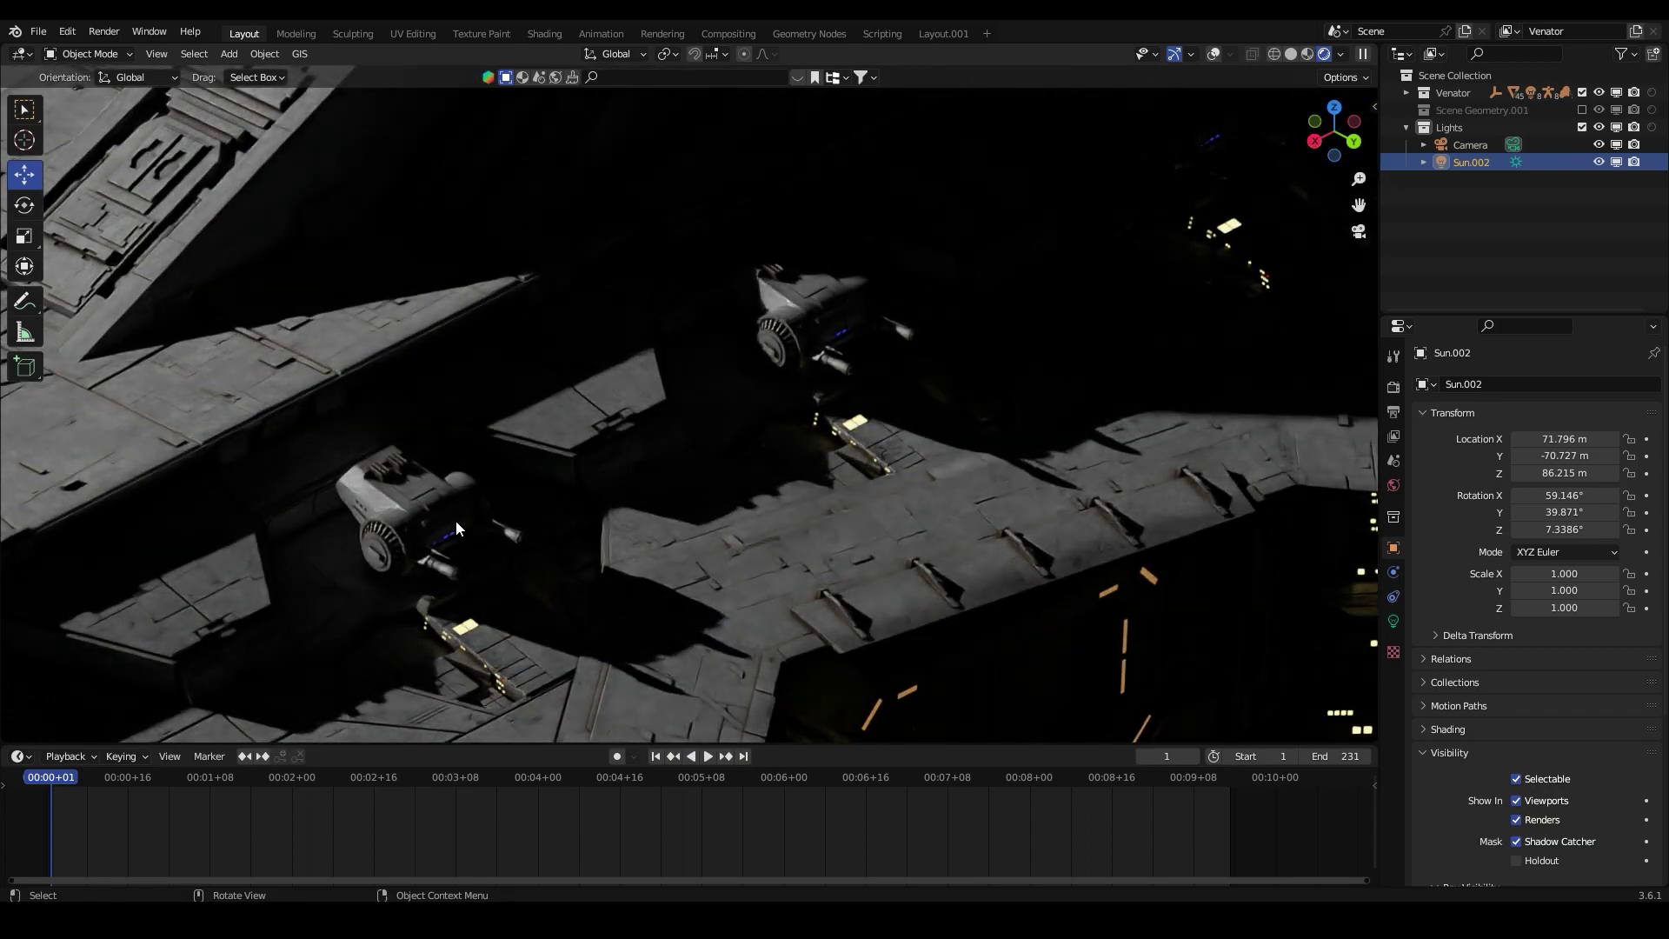
{"action": "key", "text": "KP_0"}
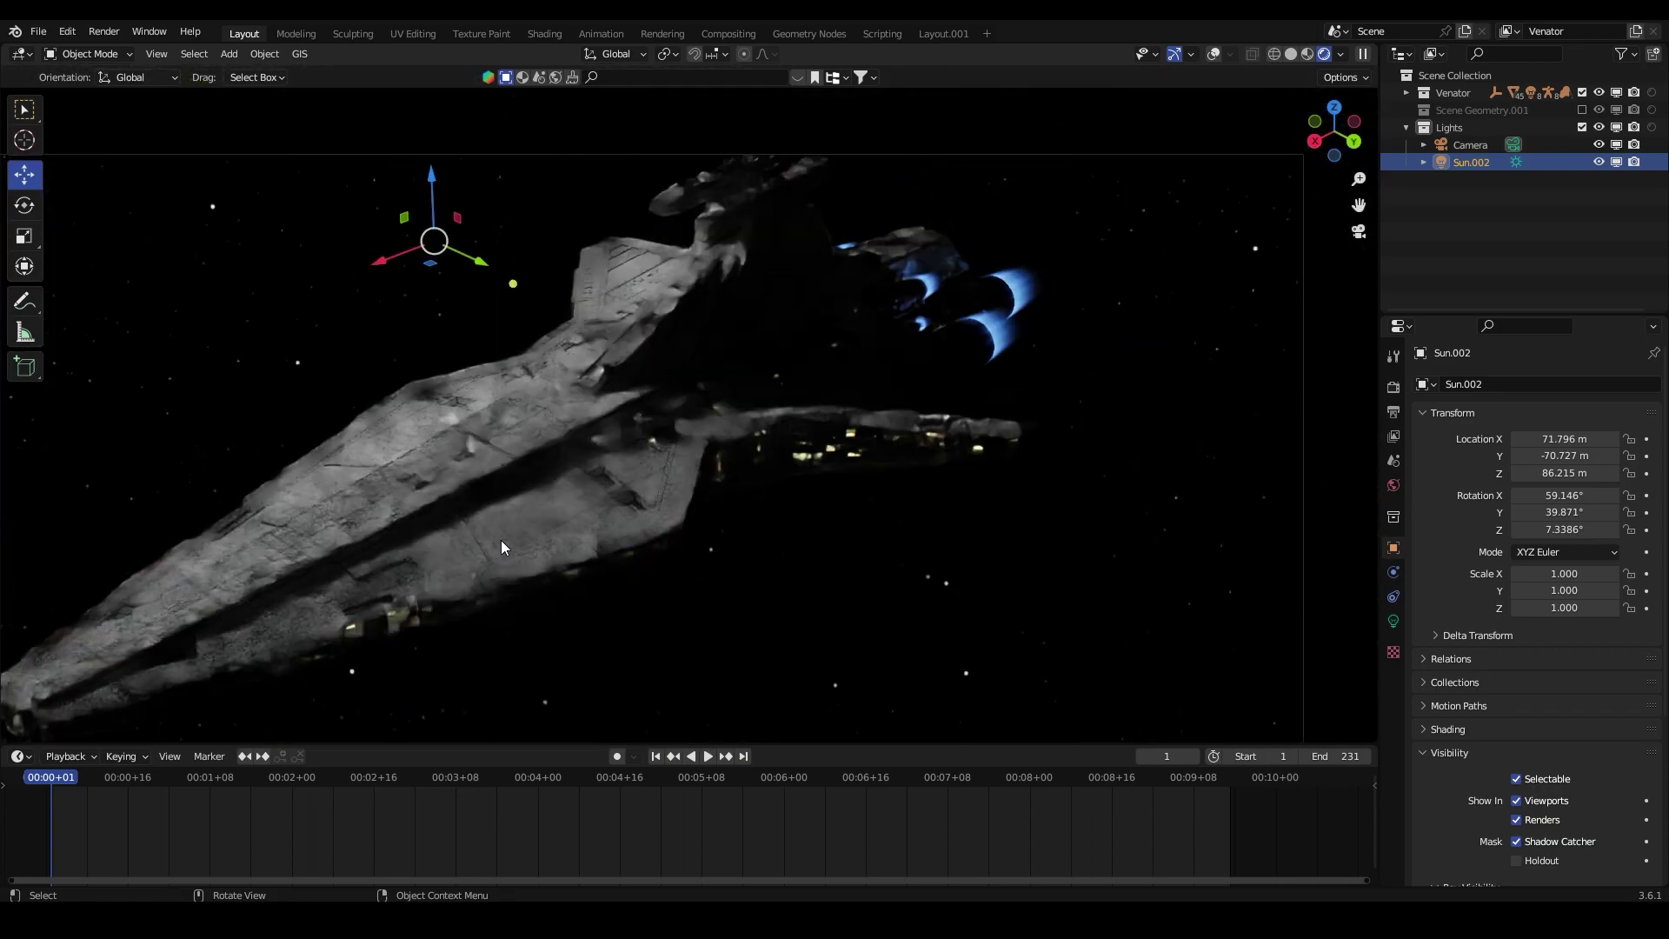
{"action": "left_click_drag", "start_coordinate": [1358, 205], "coordinate": [1404, 184]}
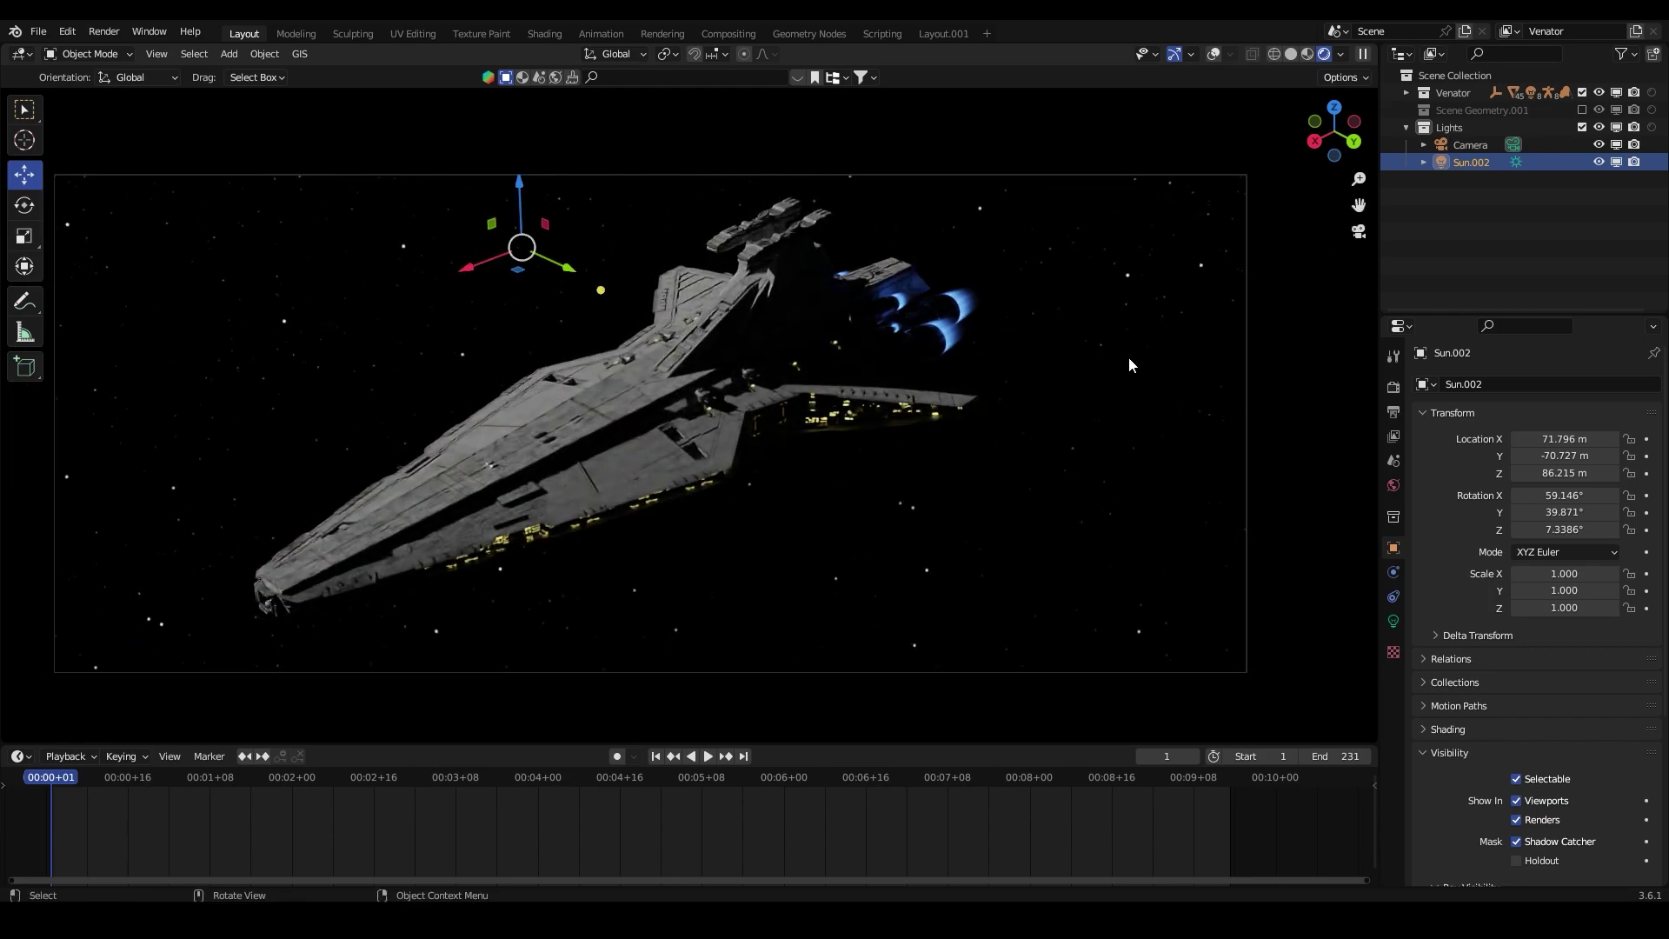
Step: Split the 3D viewport vertically into two roughly equal viewports
{"action": "right_click", "coordinate": [1377, 254]}
{"action": "left_click", "coordinate": [1301, 210]}
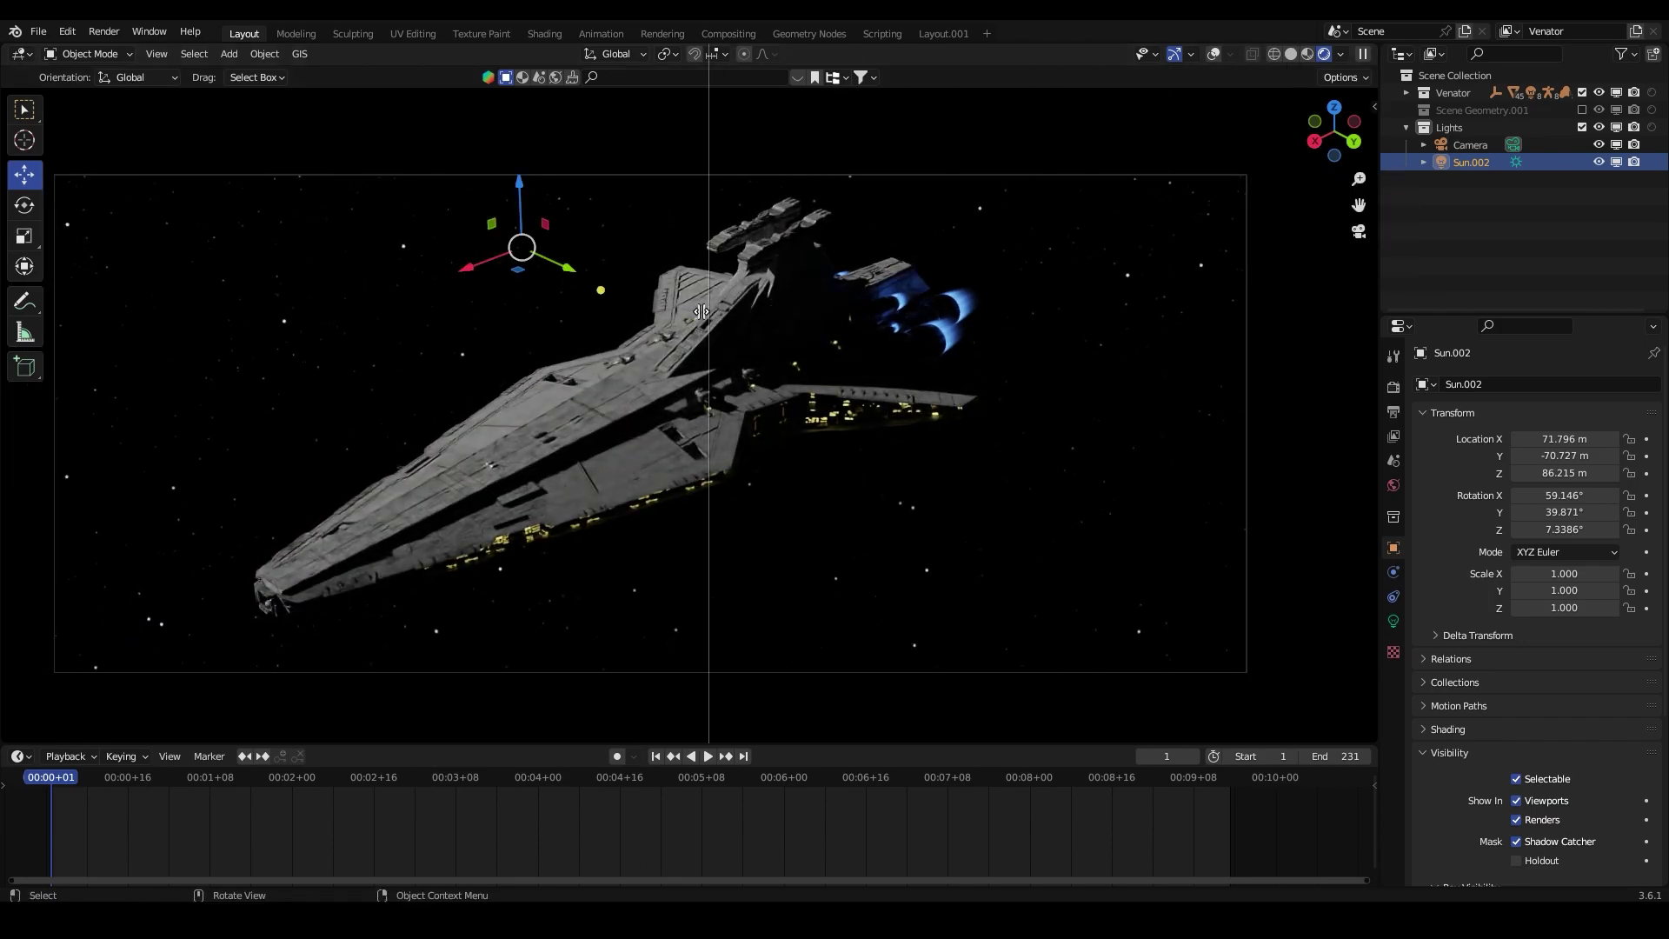
{"action": "left_click", "coordinate": [700, 396]}
{"action": "left_click_drag", "start_coordinate": [700, 395], "coordinate": [749, 396]}
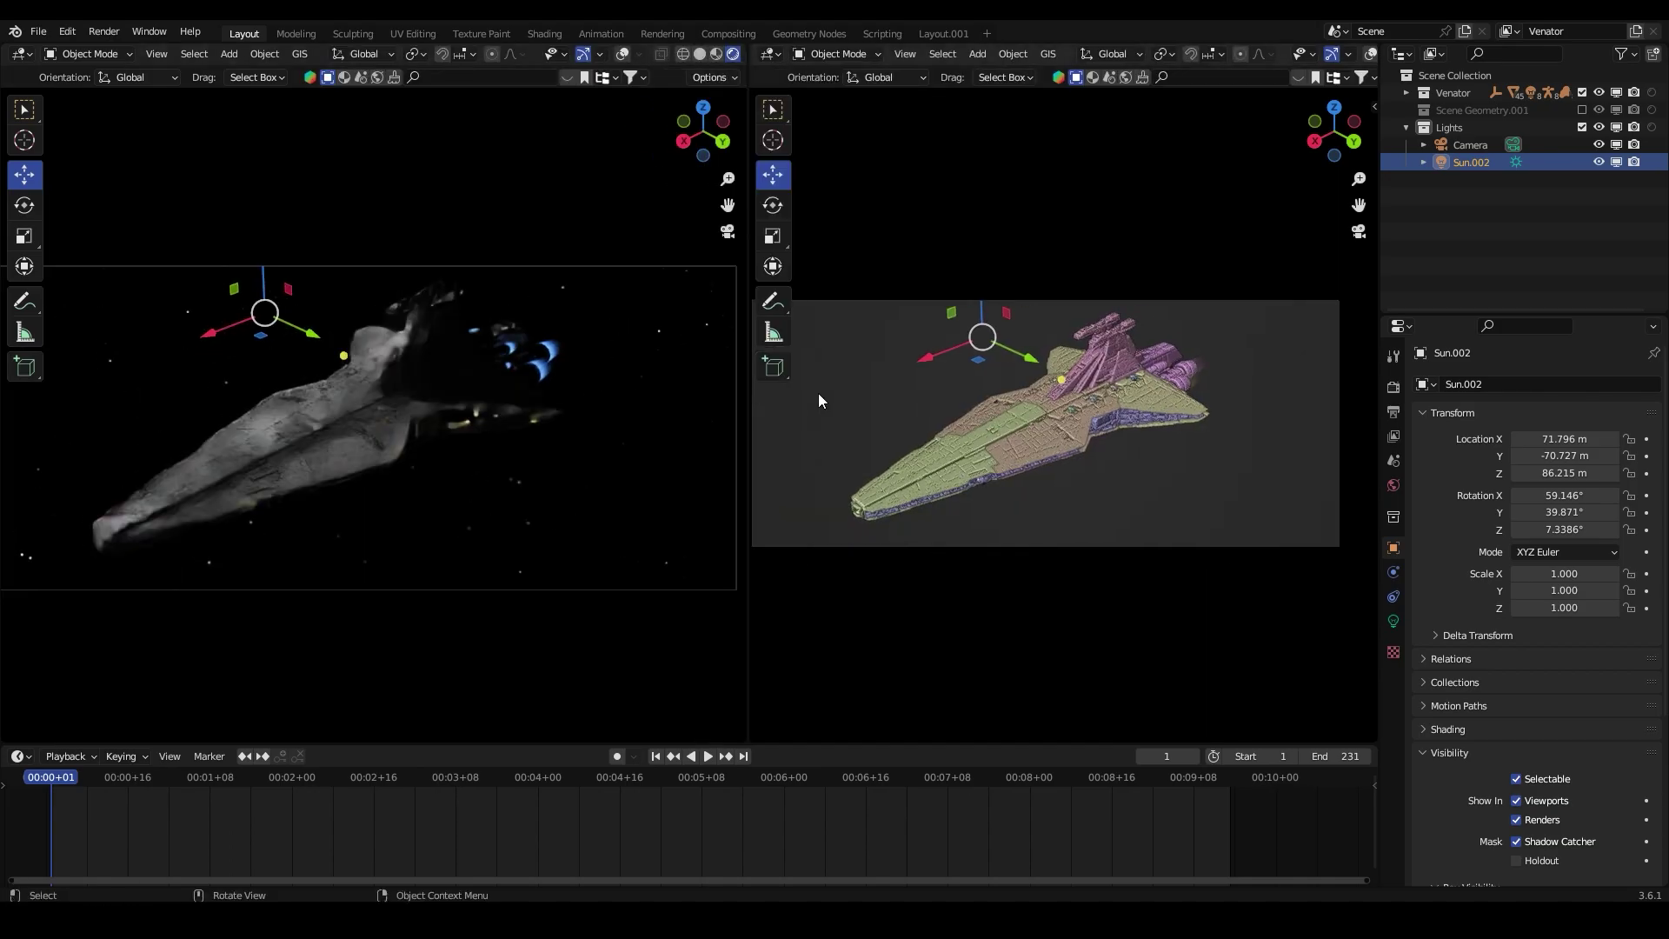
Step: Show overlays in the solid-shaded viewport and add a second Sun light at the 3D cursor on the ship
{"action": "left_click", "coordinate": [773, 140]}
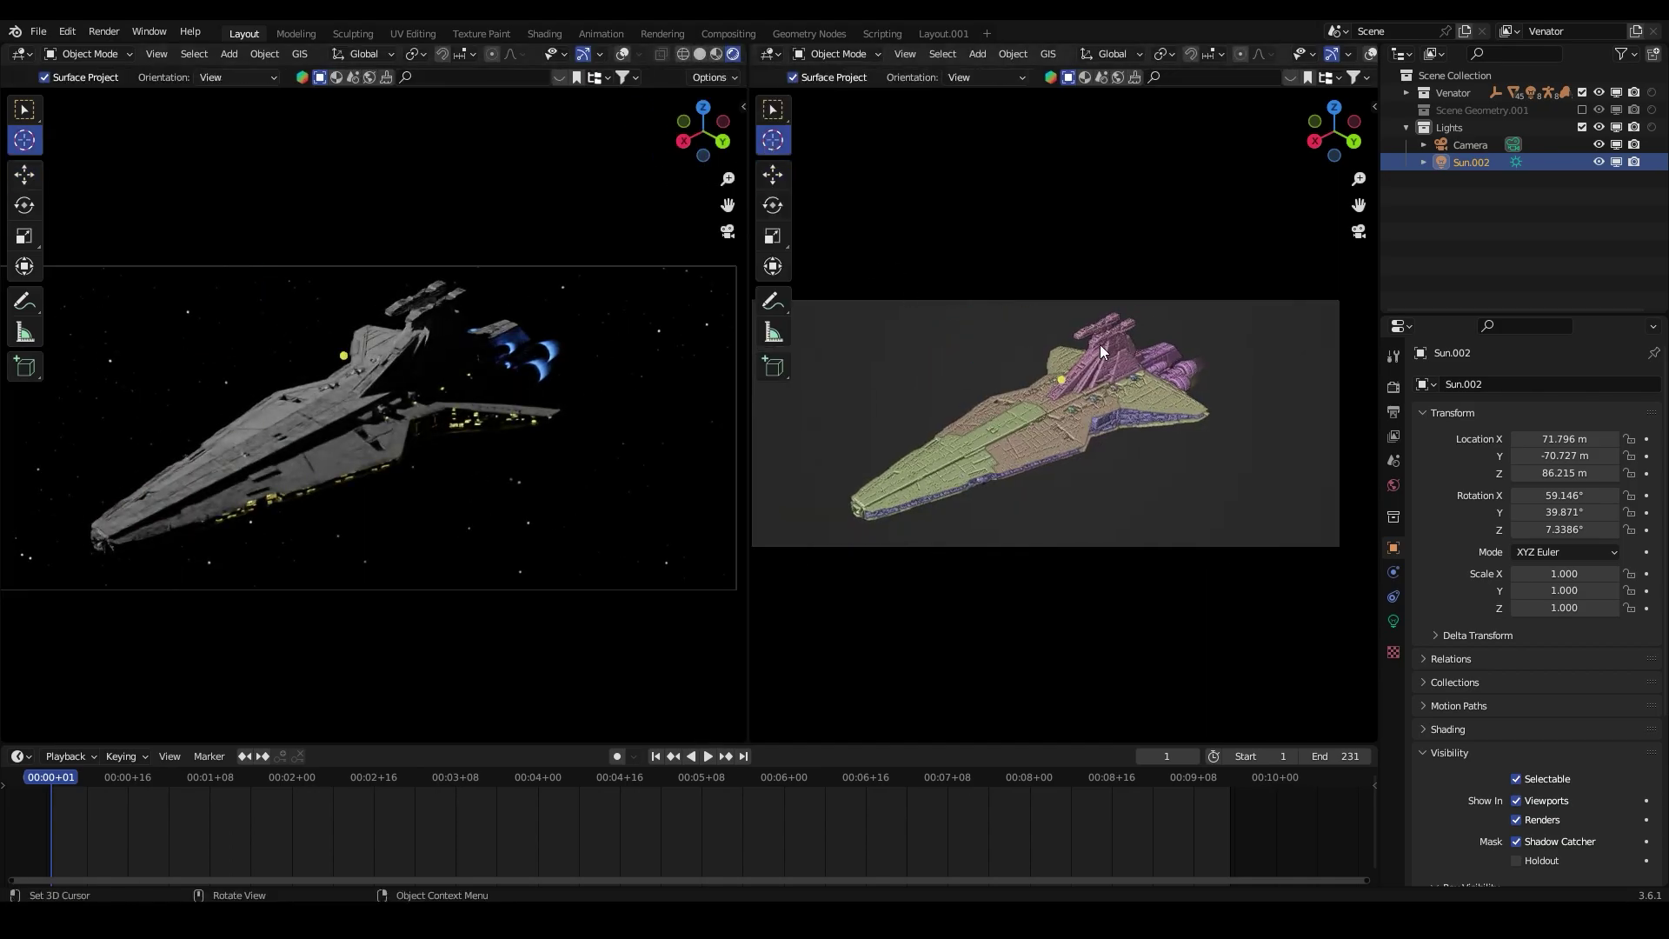
{"action": "left_click", "coordinate": [1370, 54]}
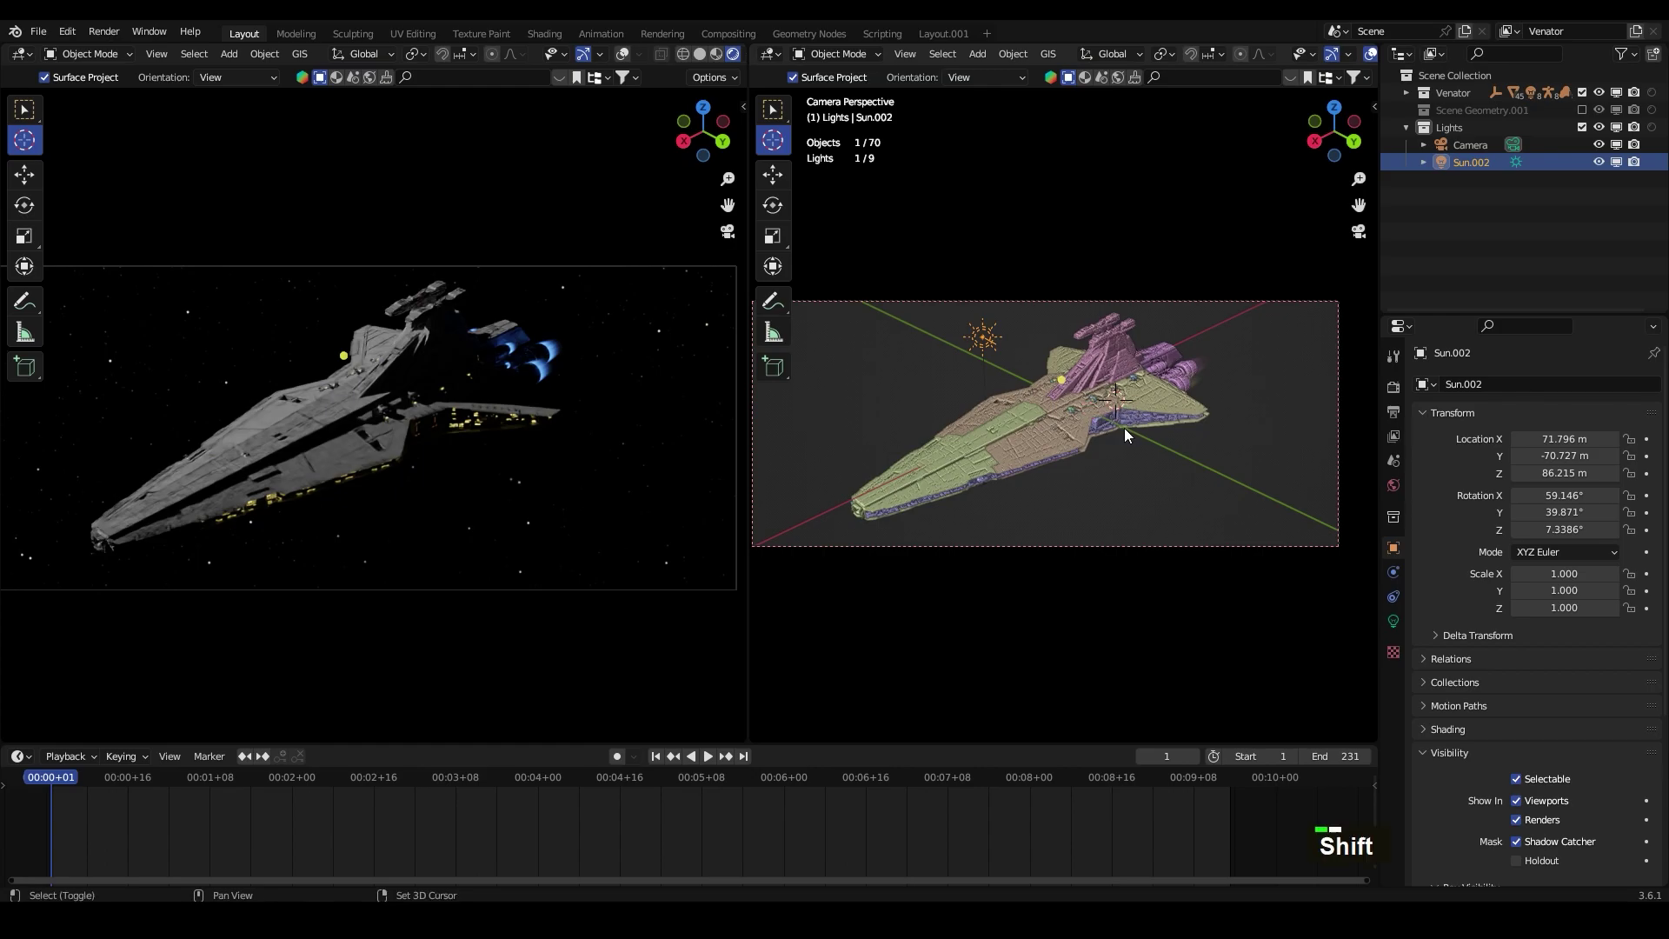
{"action": "key", "text": "shift+a"}
{"action": "mouse_move", "coordinate": [1124, 428]}
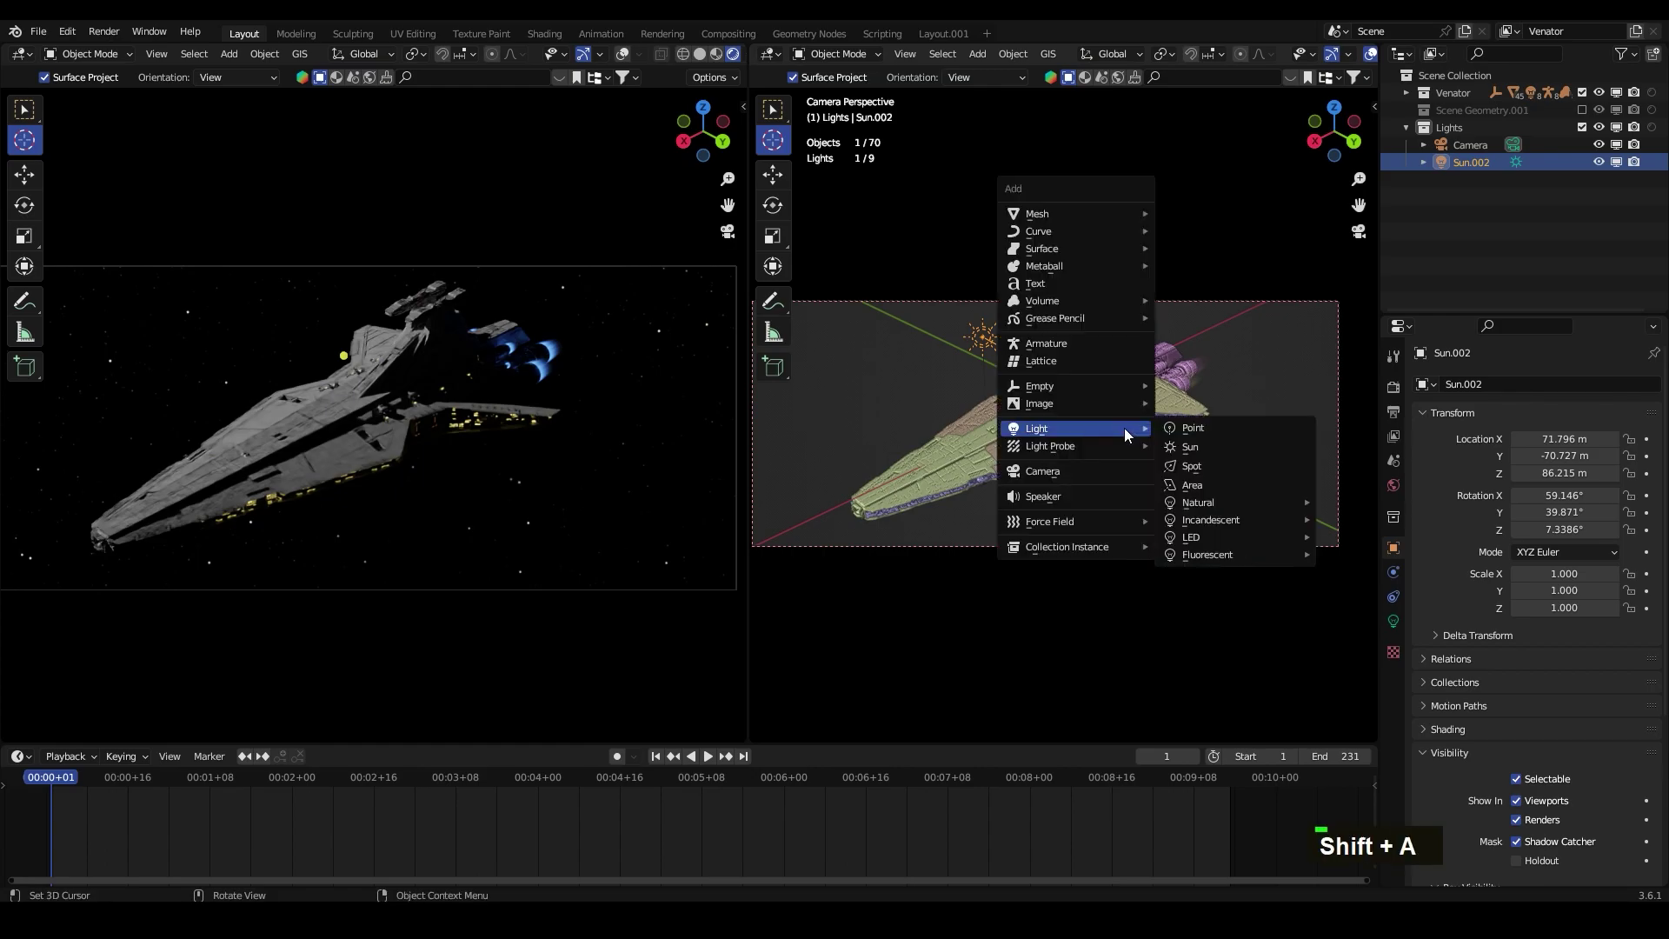
{"action": "left_click", "coordinate": [1202, 448]}
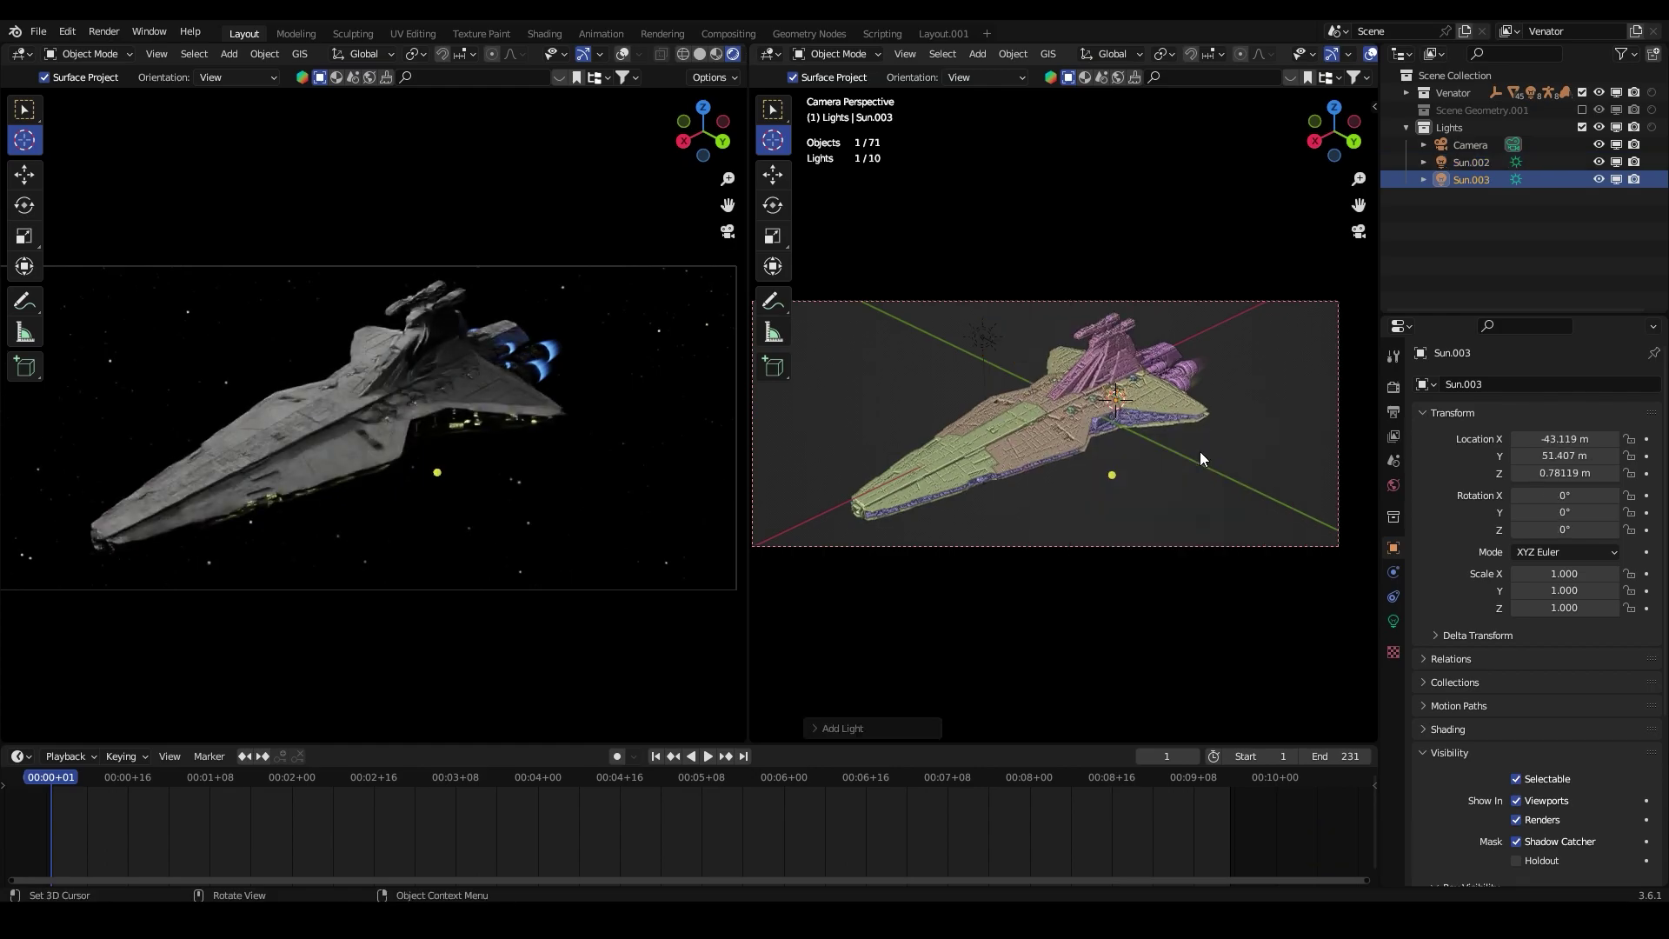
Step: Rename the new Sun light as Planet Light and disable Sun.002 in the viewports
{"action": "double_click", "coordinate": [1477, 180]}
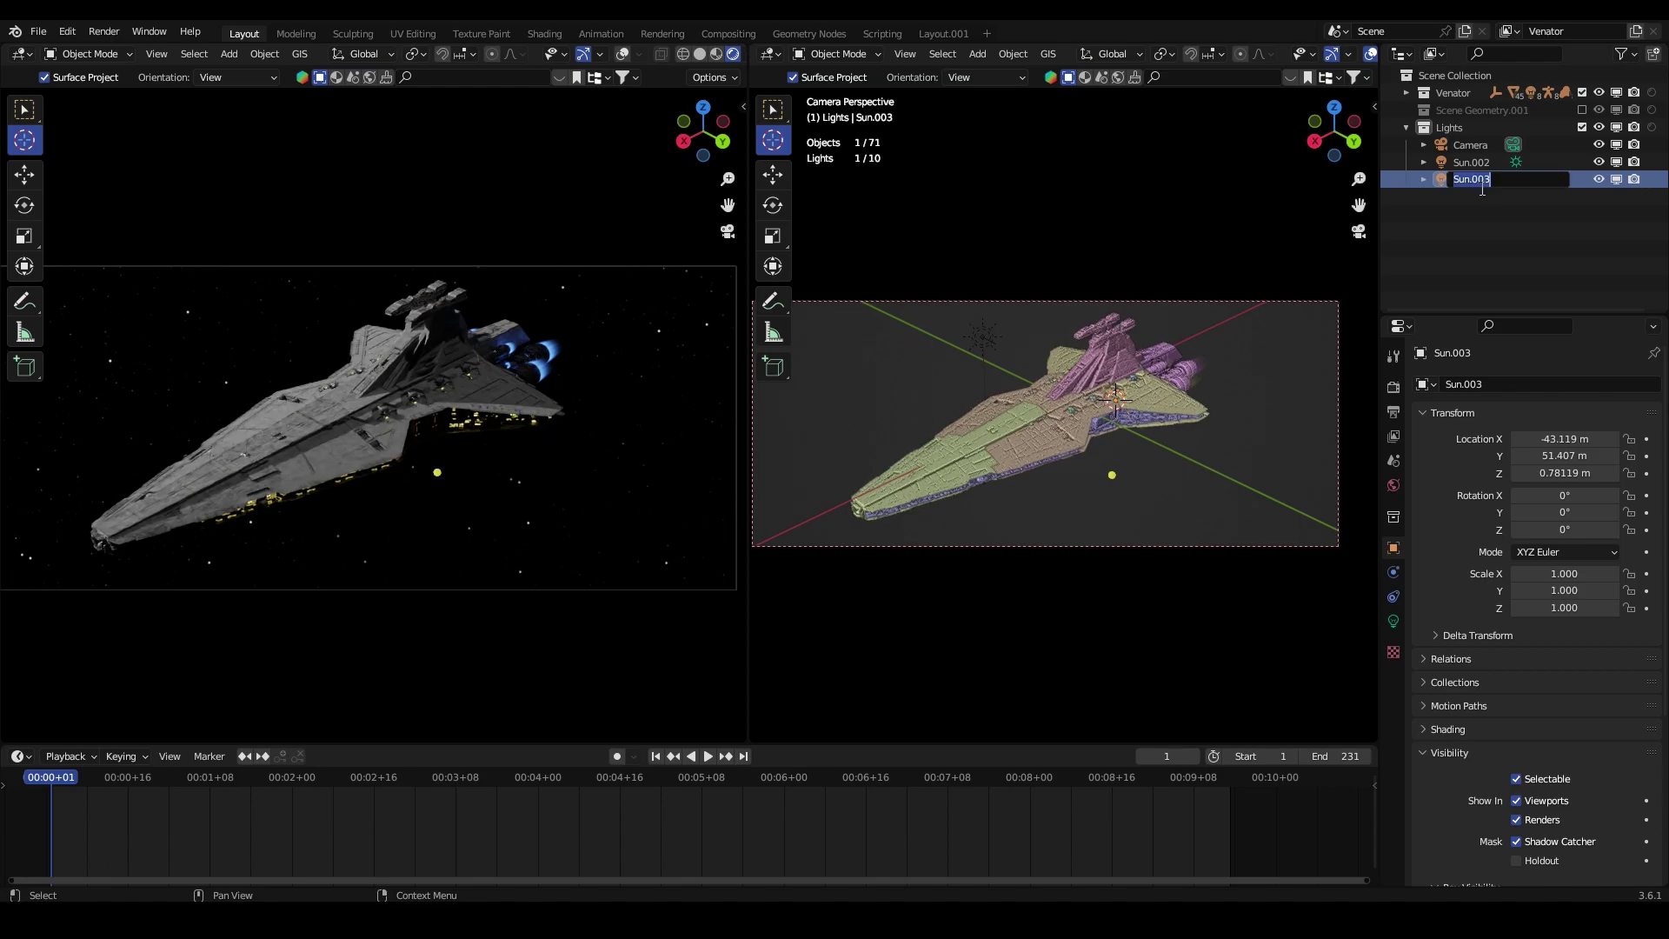
{"action": "type", "text": "Plane"}
{"action": "key", "text": "BackSpace"}
{"action": "key", "text": "BackSpace"}
{"action": "key", "text": "BackSpace"}
{"action": "type", "text": "anet L"}
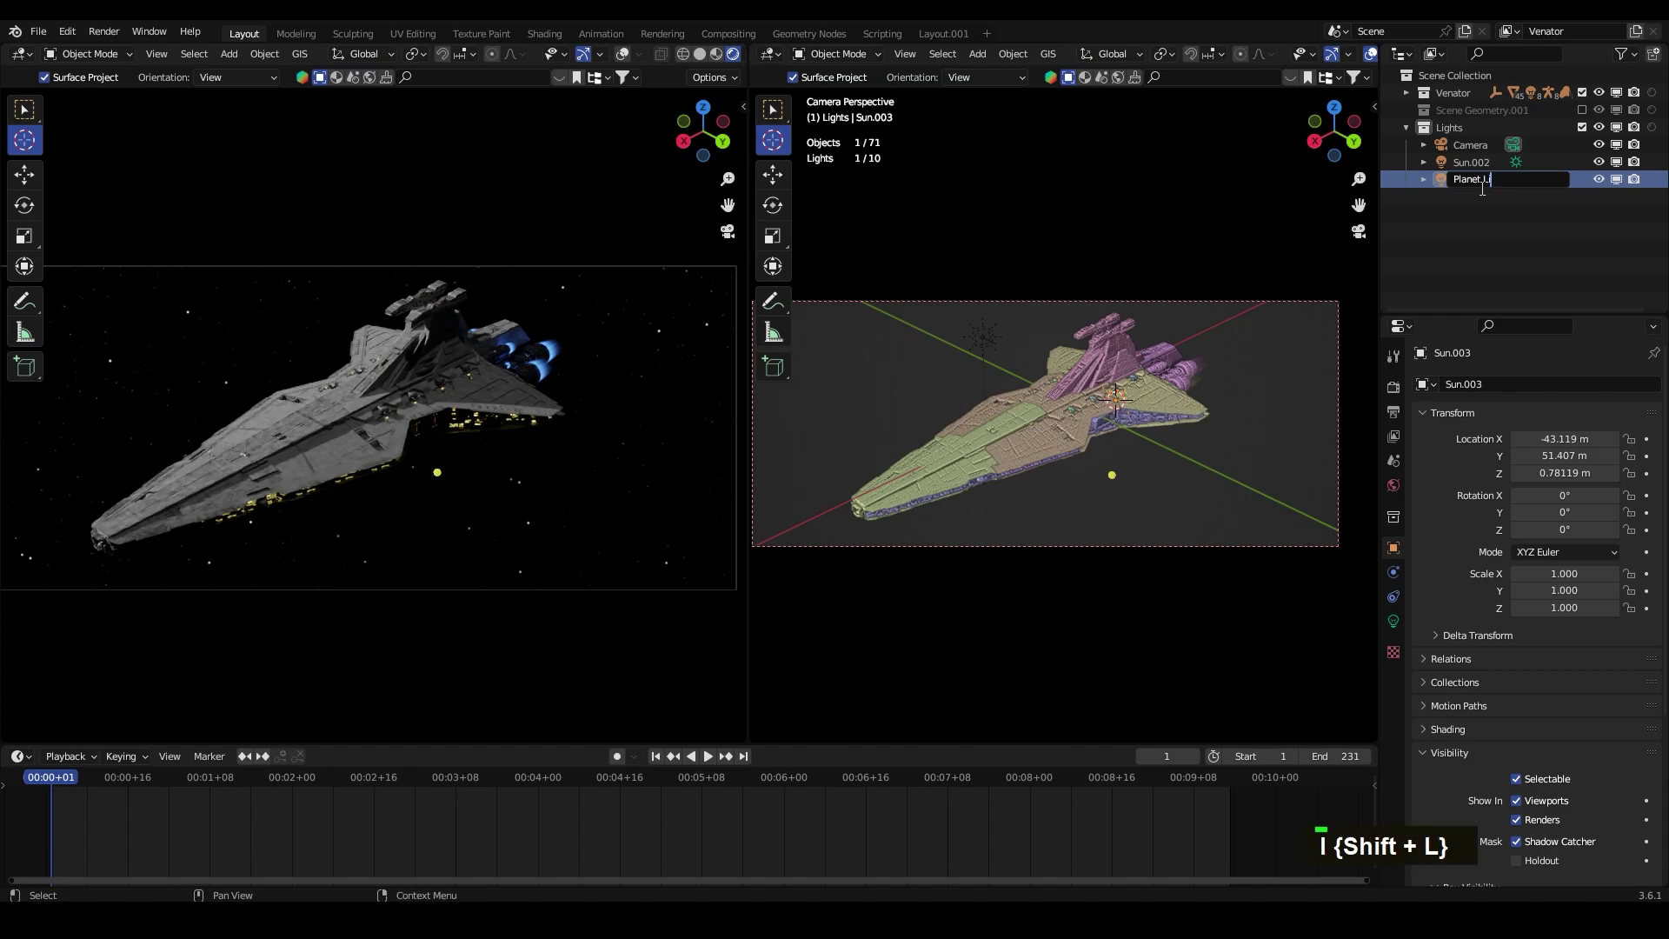
{"action": "type", "text": "ight"}
{"action": "key", "text": "Return"}
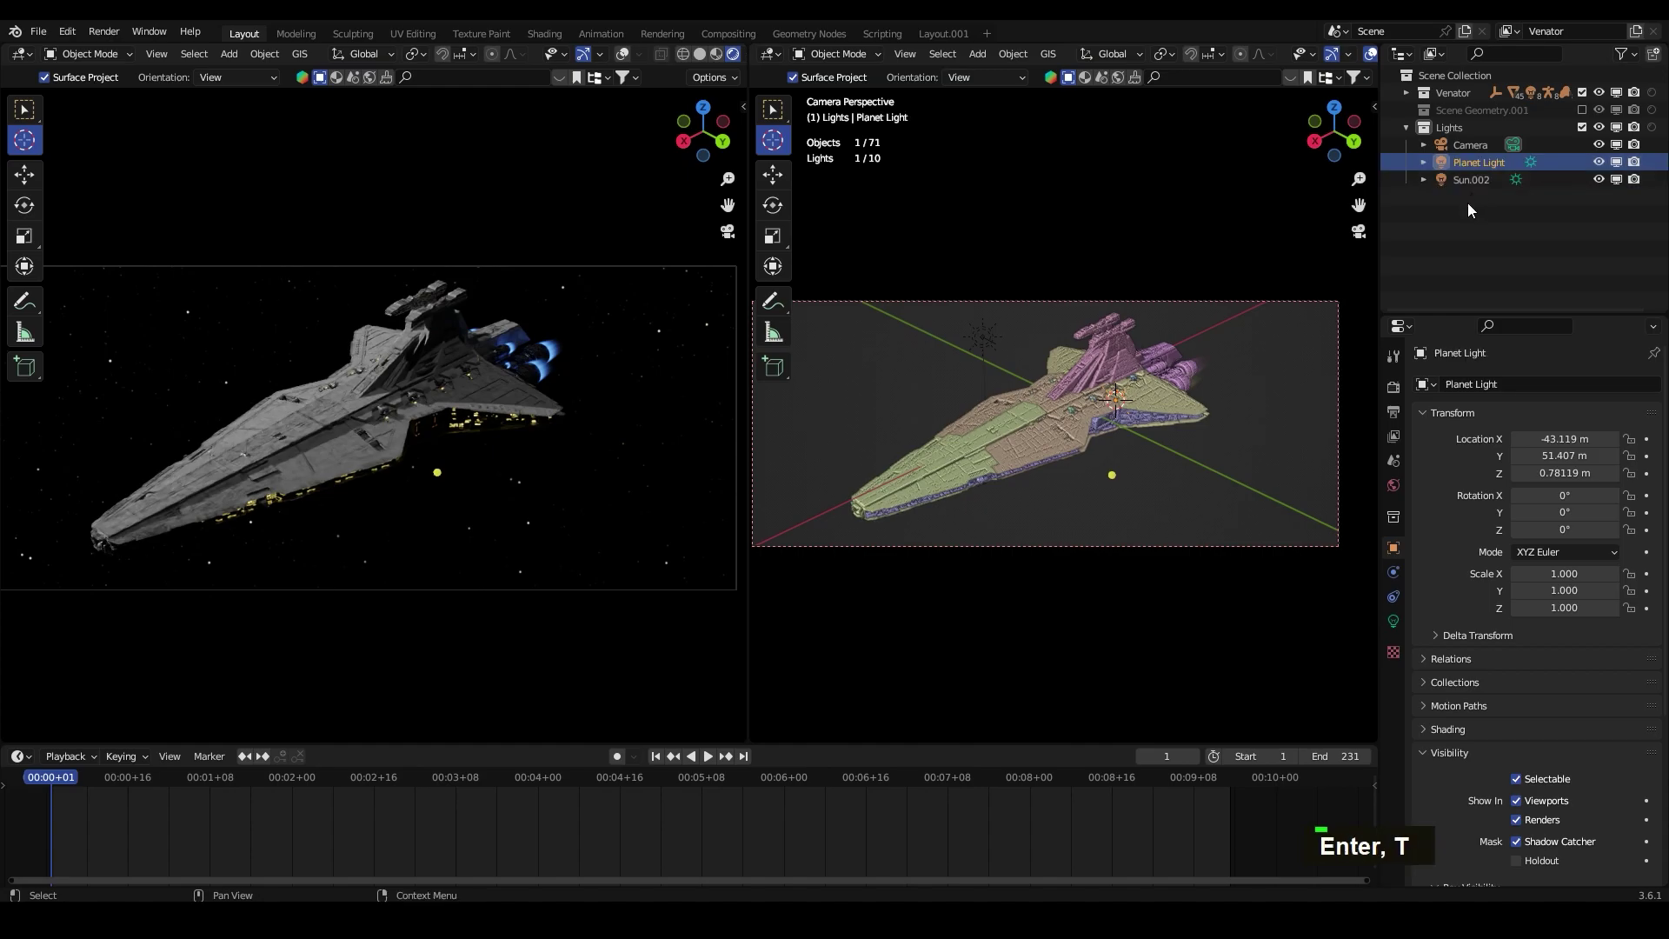
{"action": "left_click", "coordinate": [1616, 179]}
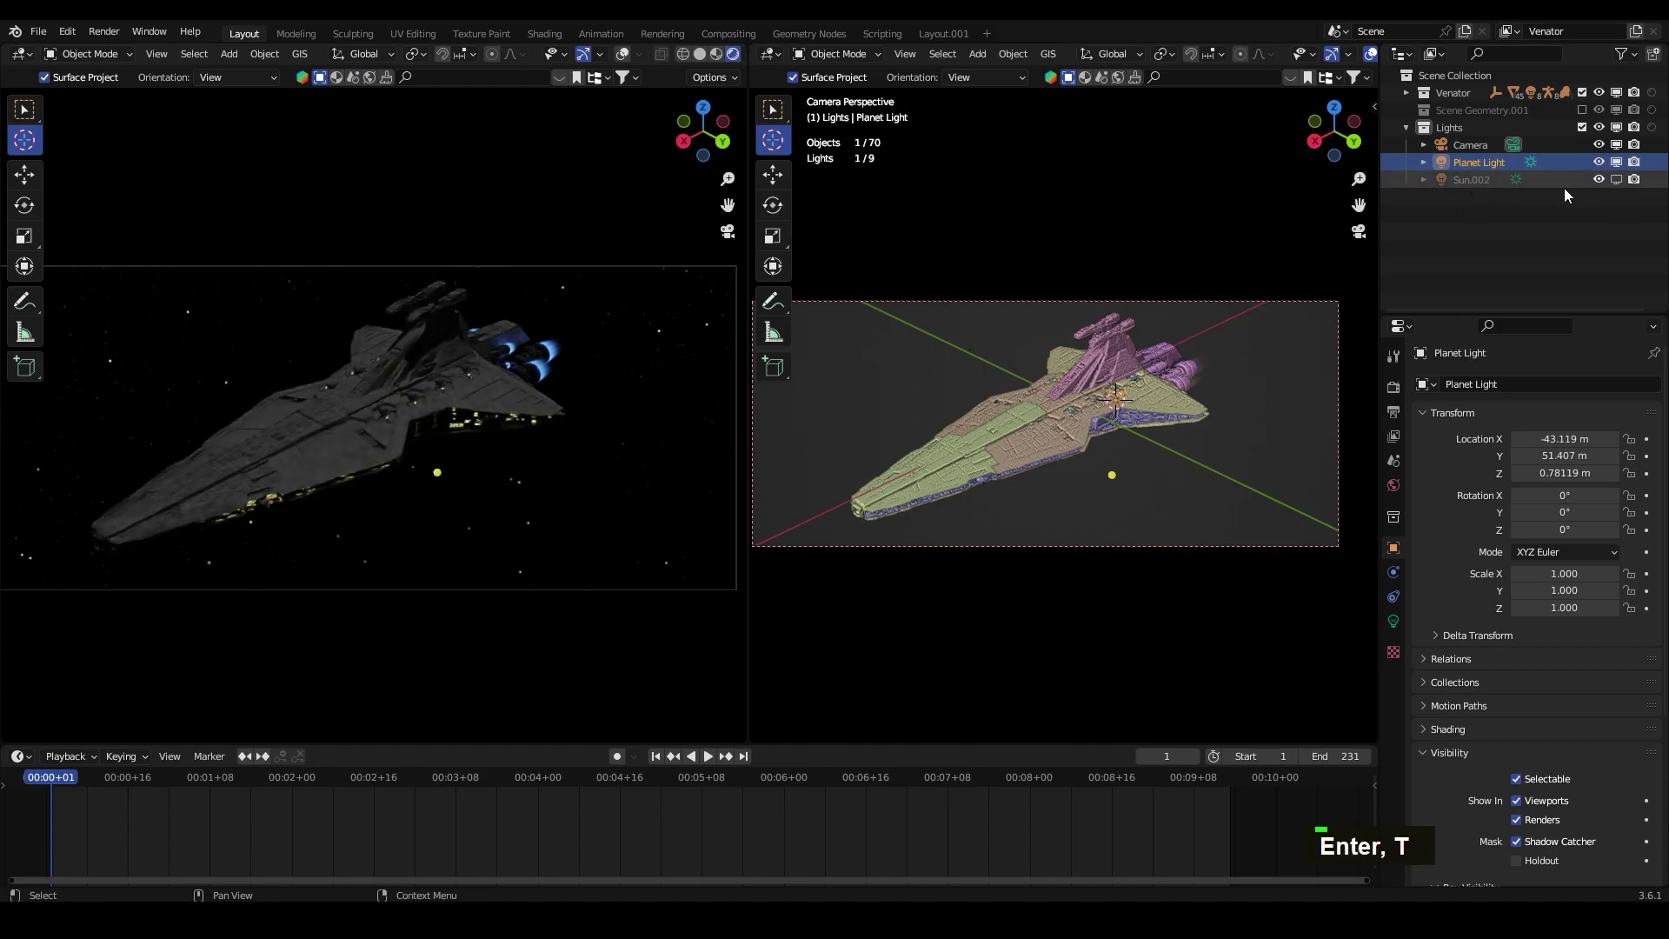
{"action": "left_click", "coordinate": [758, 53]}
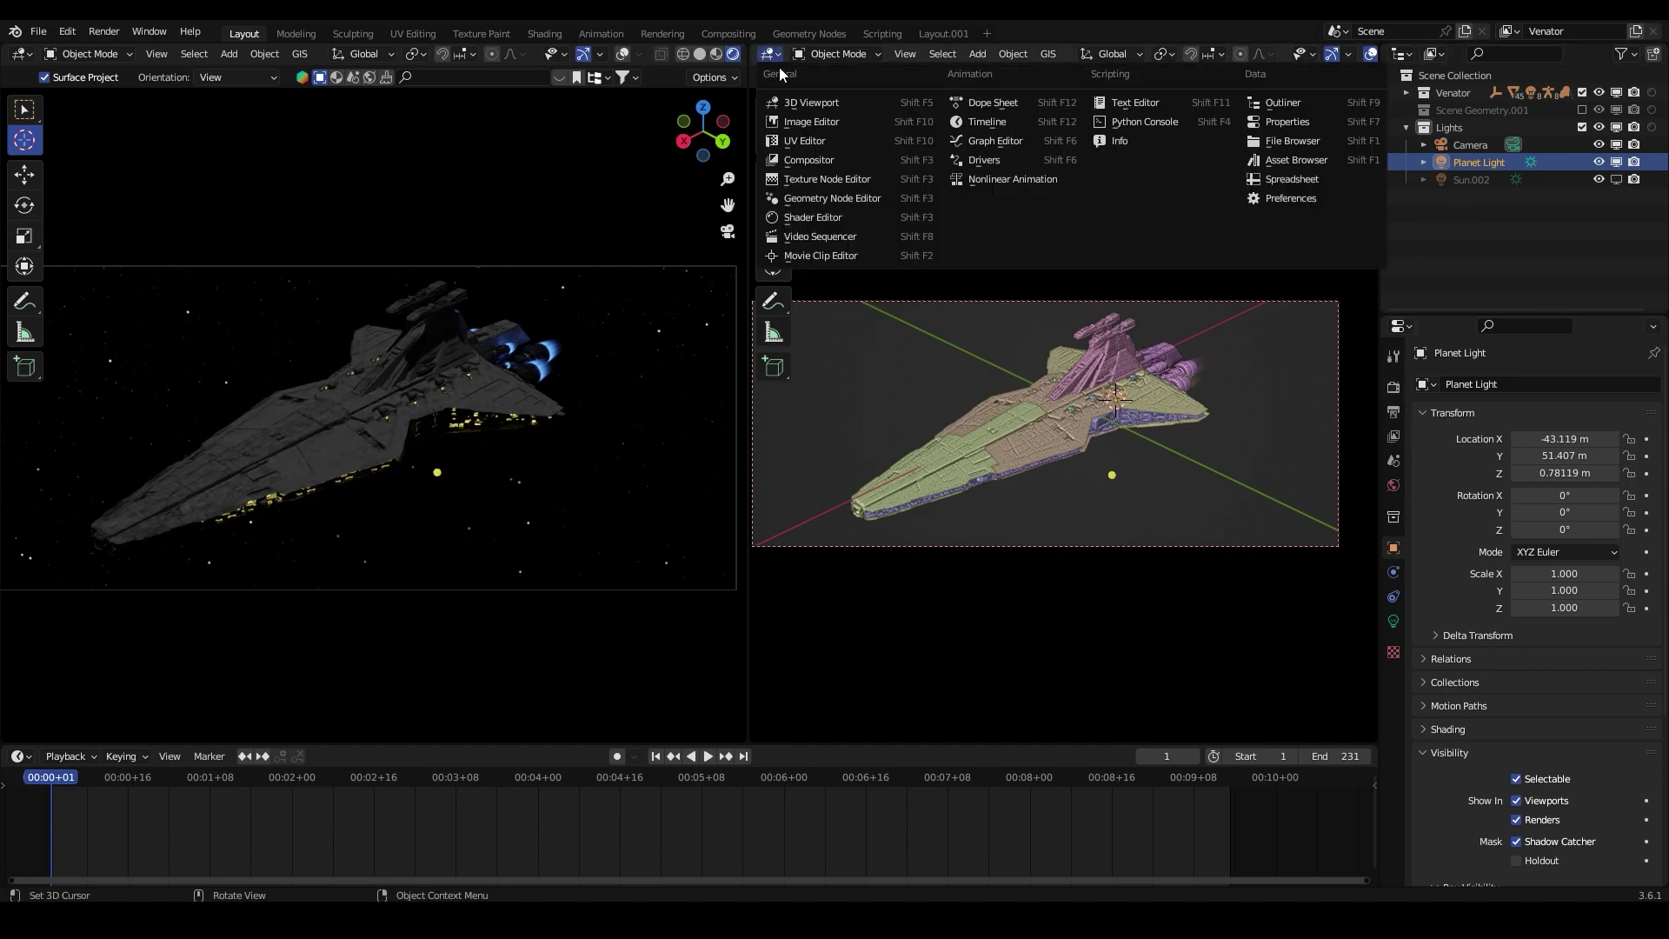
Step: Set the Planet Light's colour to a light blue with hue 0.614, saturation 0.746 and value 1.000
{"action": "left_click", "coordinate": [1394, 621]}
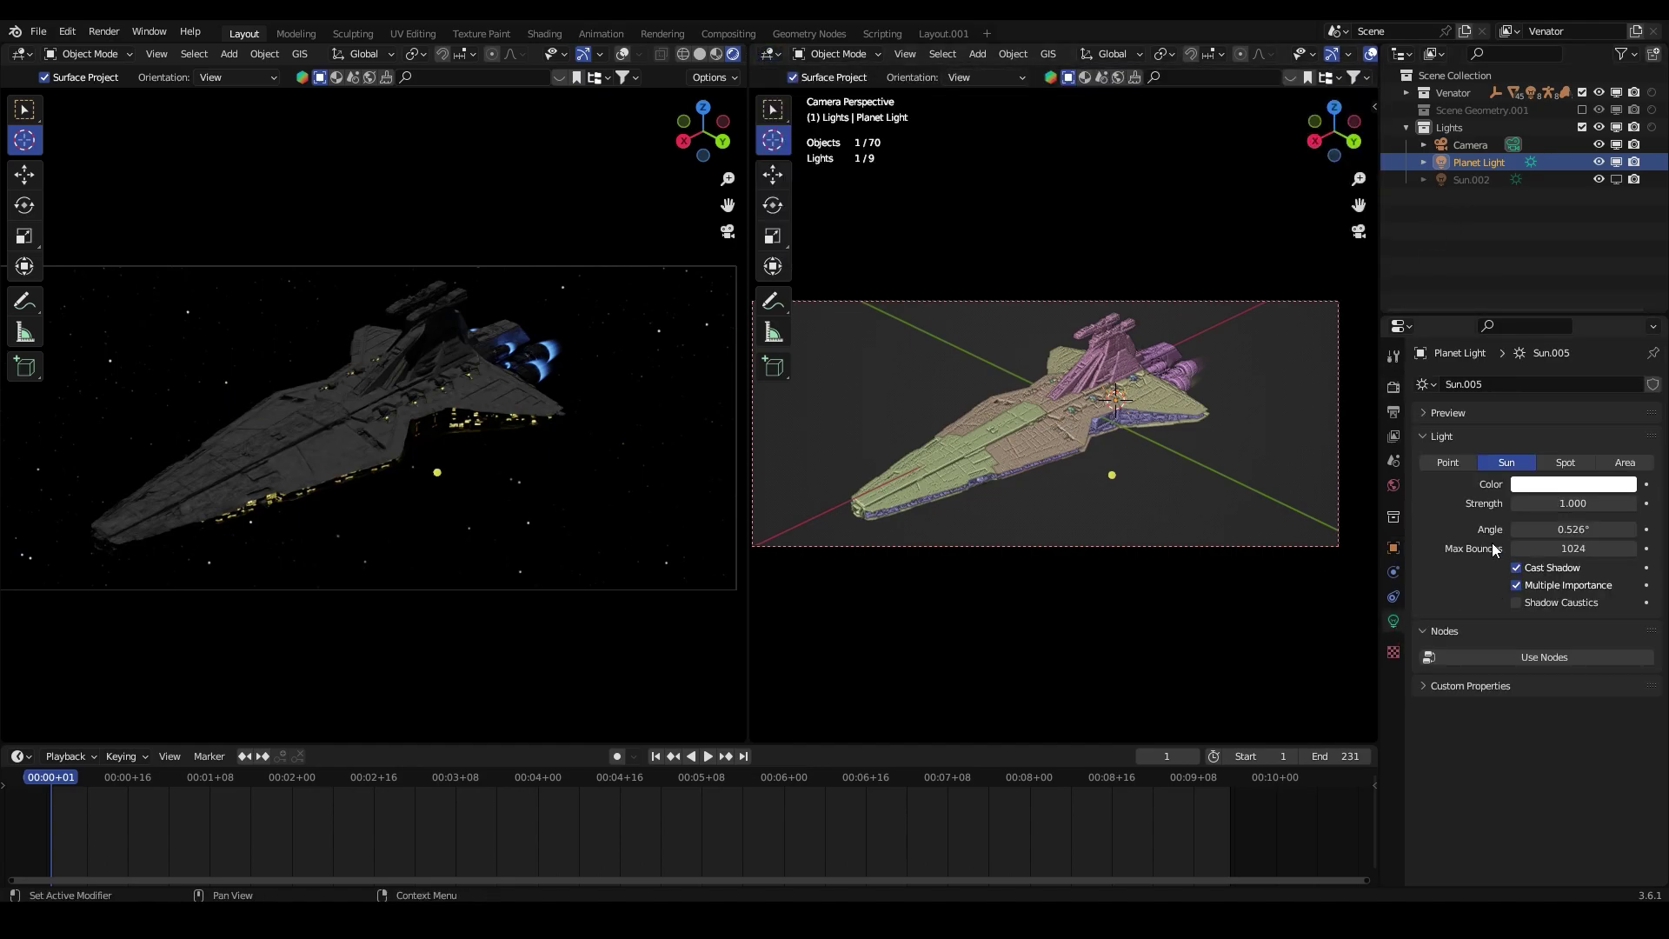
{"action": "left_click", "coordinate": [1539, 487]}
{"action": "left_click", "coordinate": [1566, 280]}
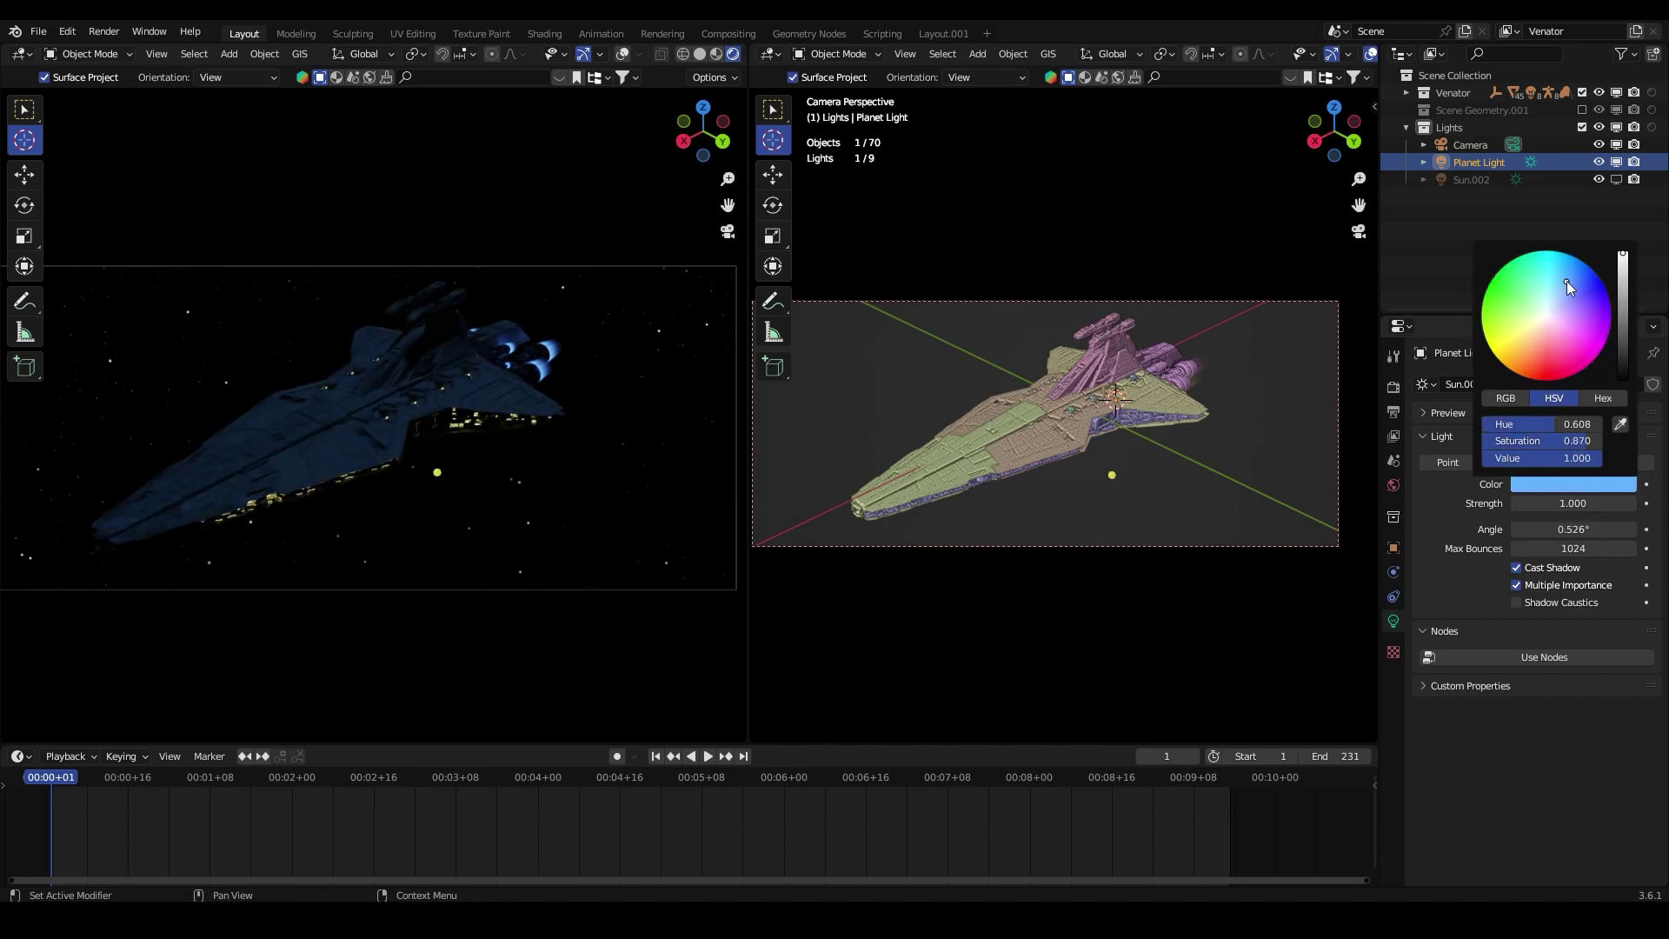
{"action": "left_click_drag", "start_coordinate": [1567, 280], "coordinate": [1563, 290]}
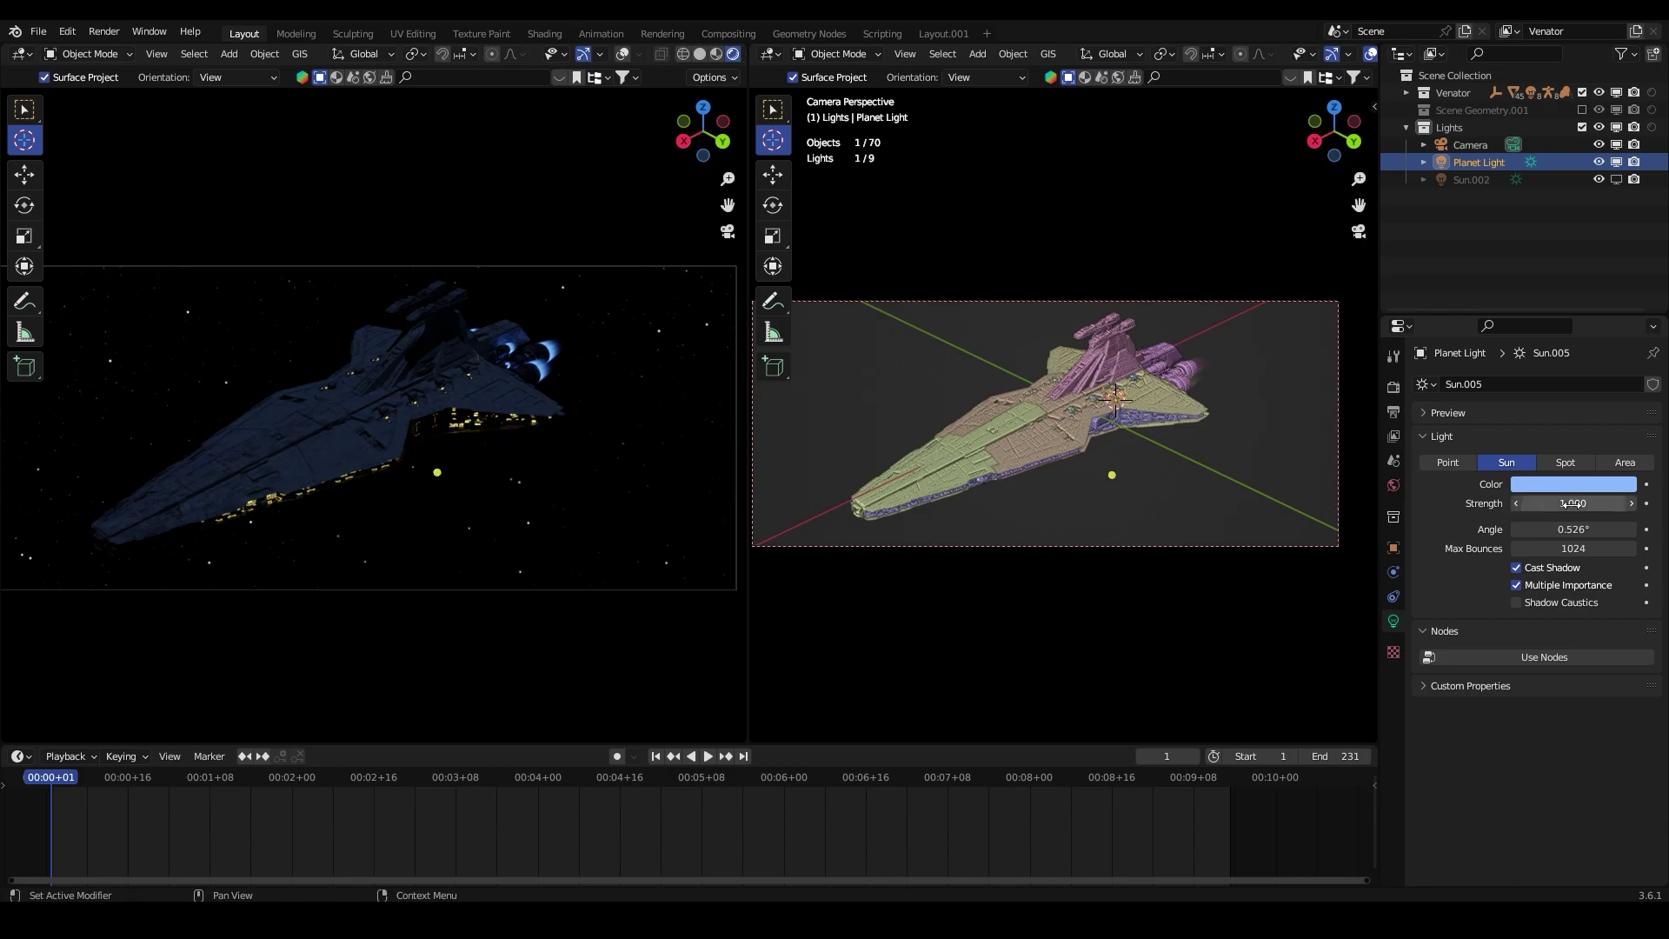
{"action": "left_click", "coordinate": [1571, 485]}
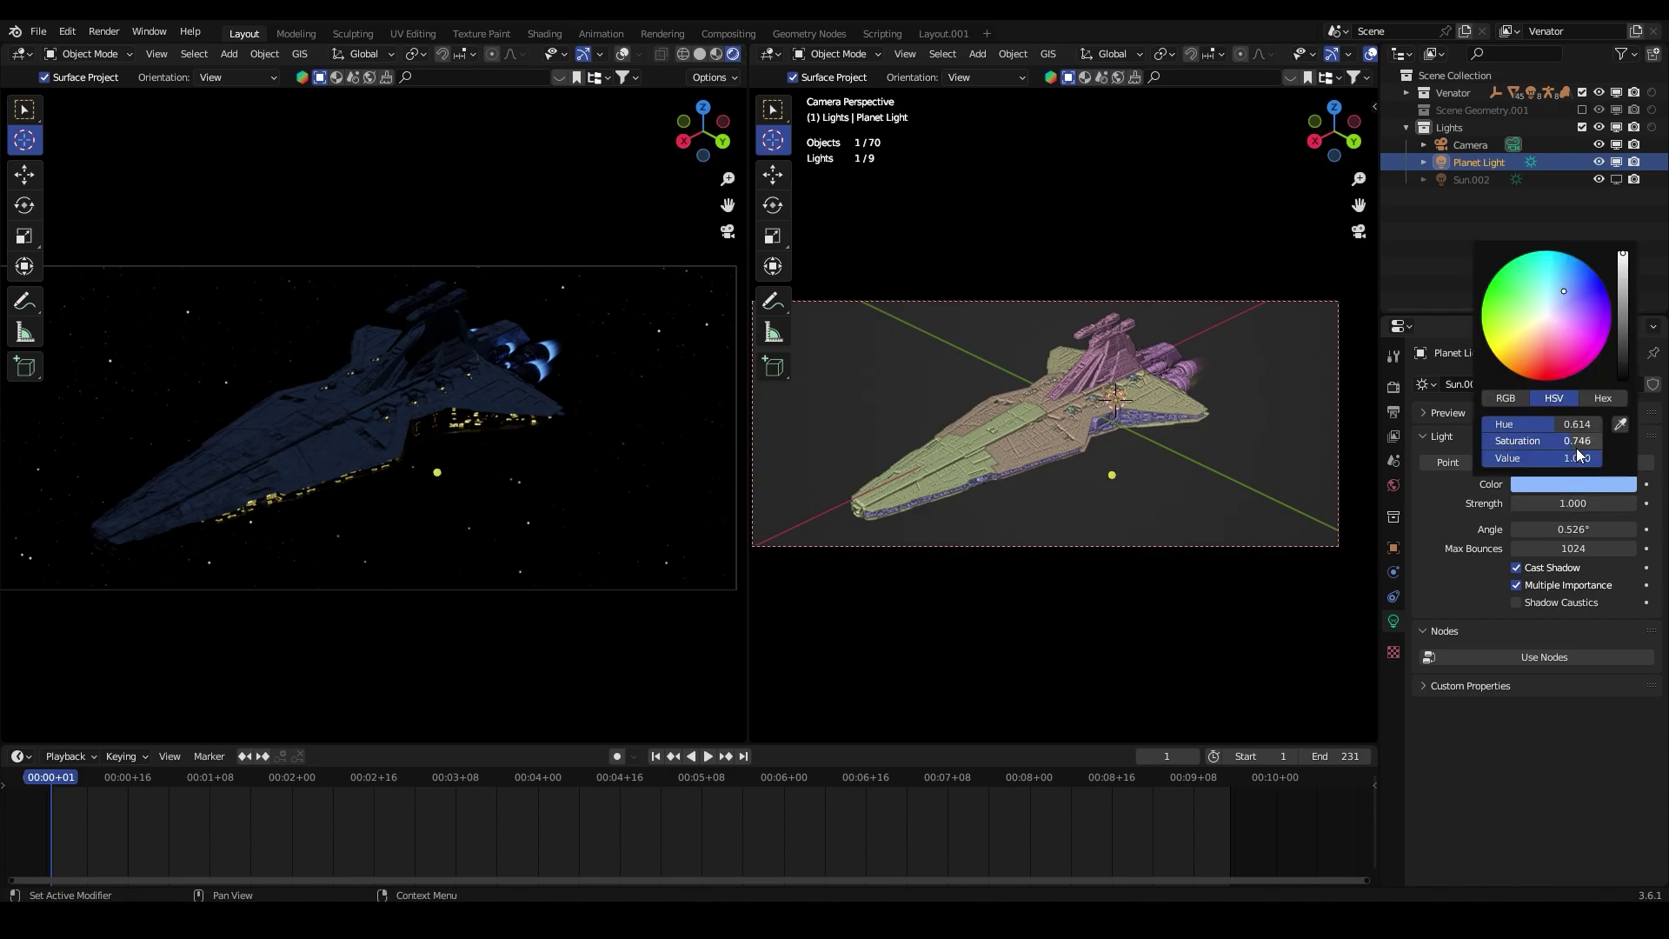
{"action": "left_click_drag", "start_coordinate": [1572, 441], "coordinate": [1572, 441]}
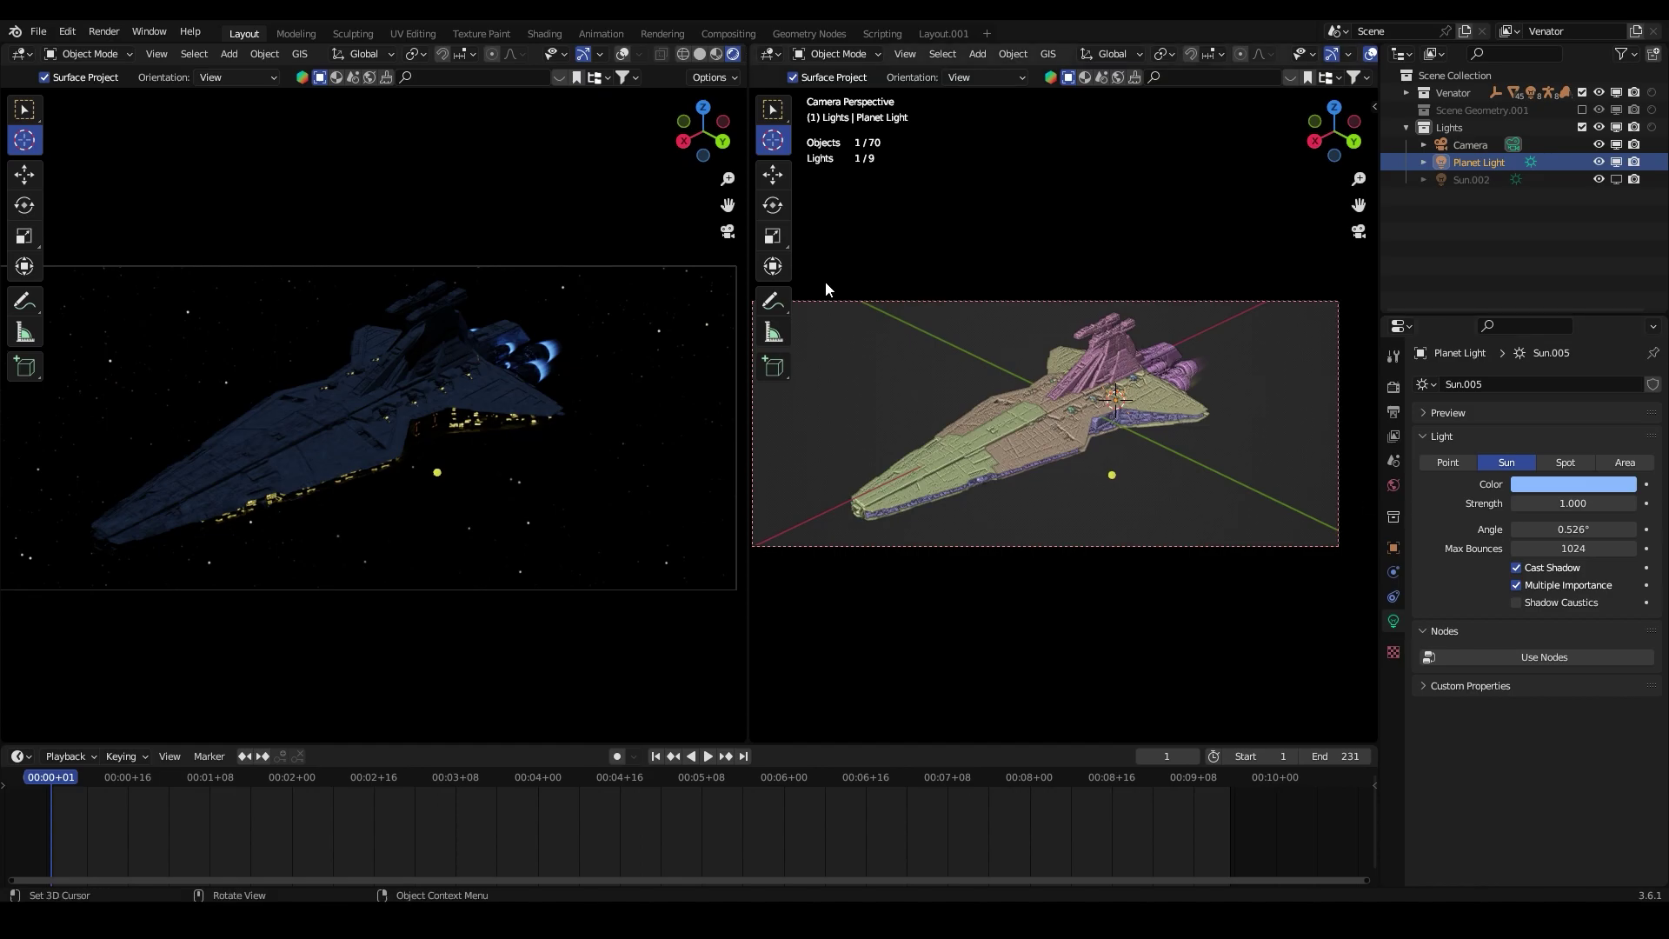
Step: Raise the Planet Light above the ship along the global Z axis and re-aim it toward the middle of the hull
{"action": "left_click", "coordinate": [773, 176]}
{"action": "left_click_drag", "start_coordinate": [1124, 359], "coordinate": [1125, 304]}
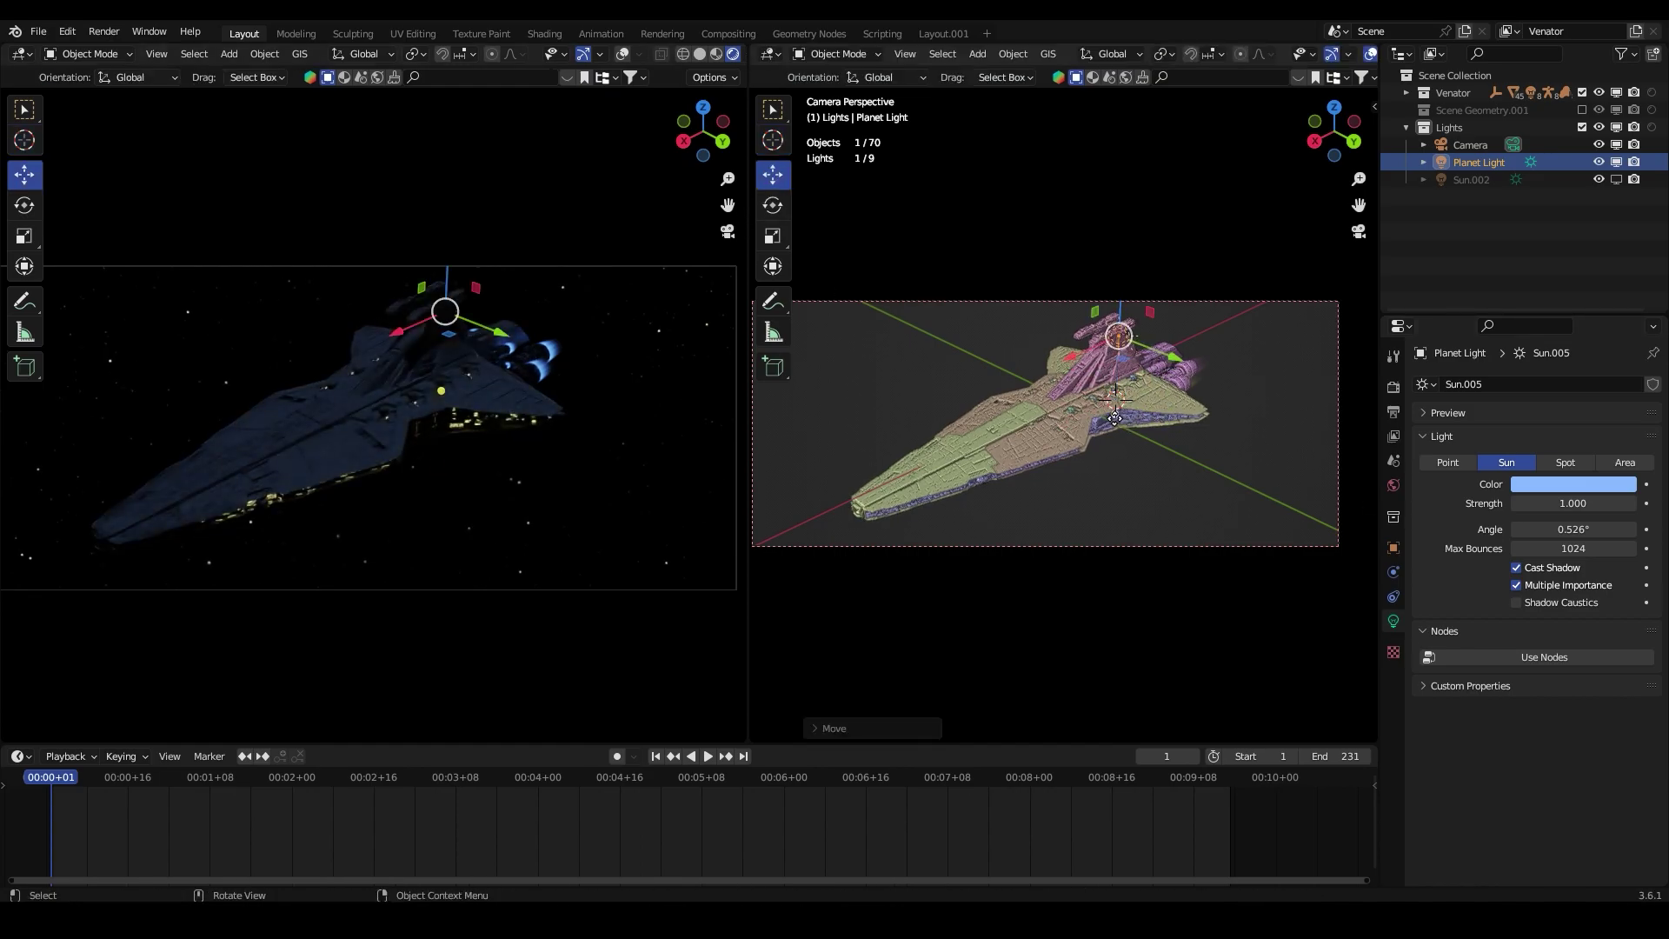
{"action": "left_click_drag", "start_coordinate": [1026, 435], "coordinate": [1025, 440]}
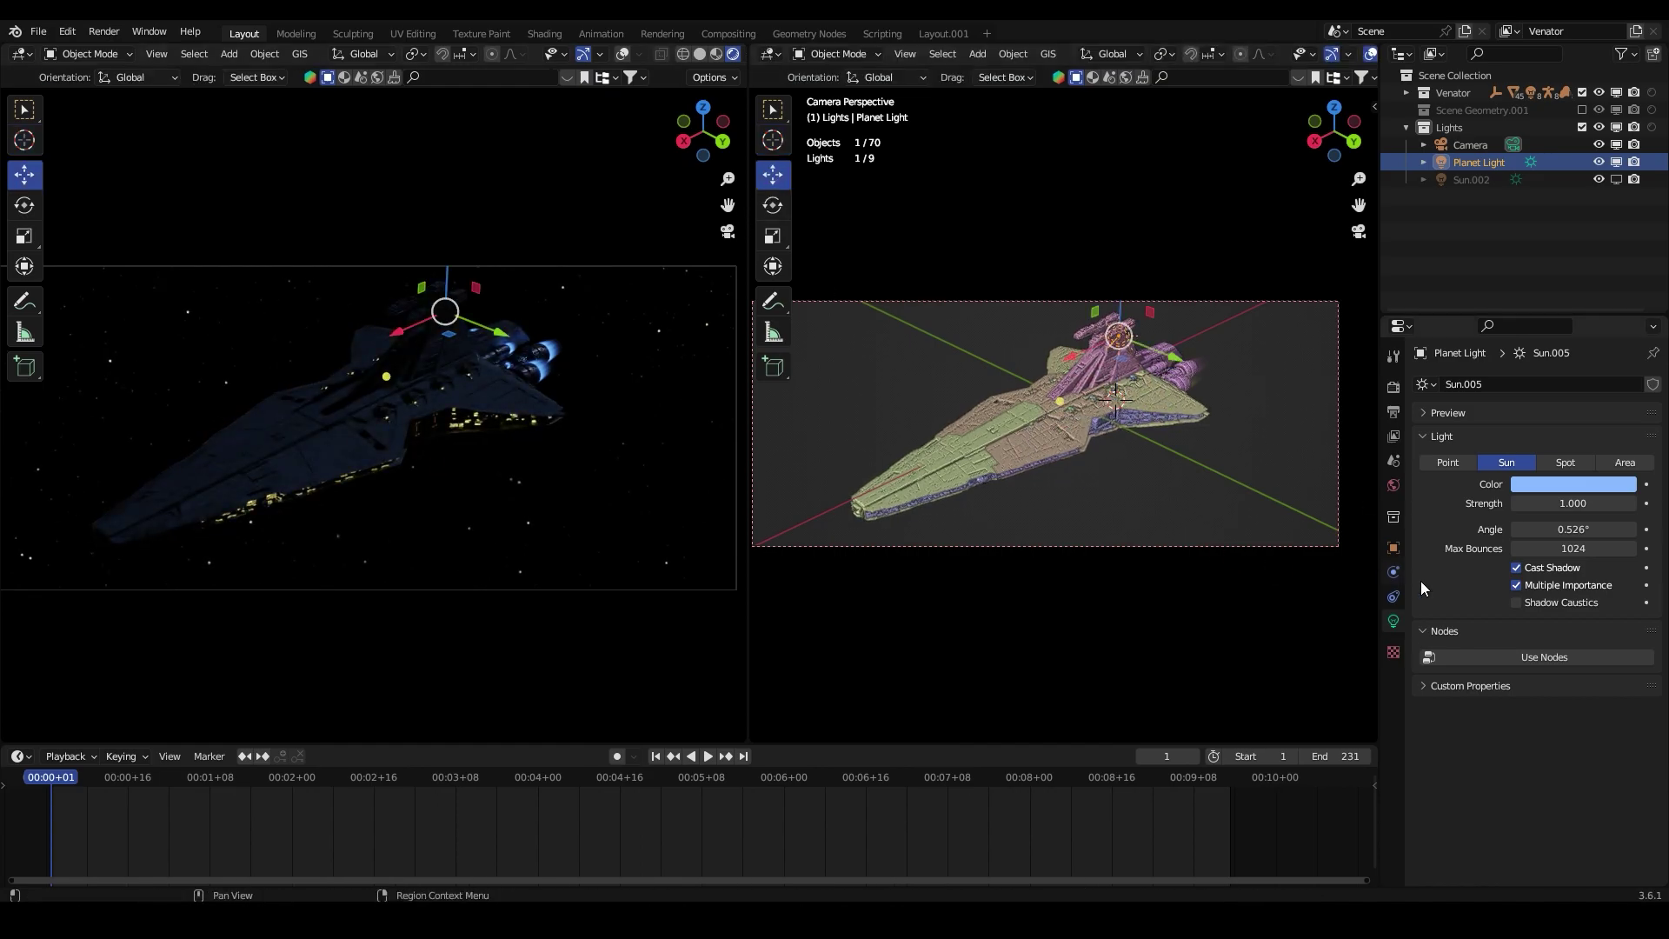
Step: Set the Planet Light's strength to 2 and its angle to 25°
{"action": "left_click", "coordinate": [1576, 508]}
{"action": "type", "text": "2"}
{"action": "key", "text": "Return"}
{"action": "scroll", "coordinate": [468, 426], "scroll_direction": "up", "scroll_amount": 5}
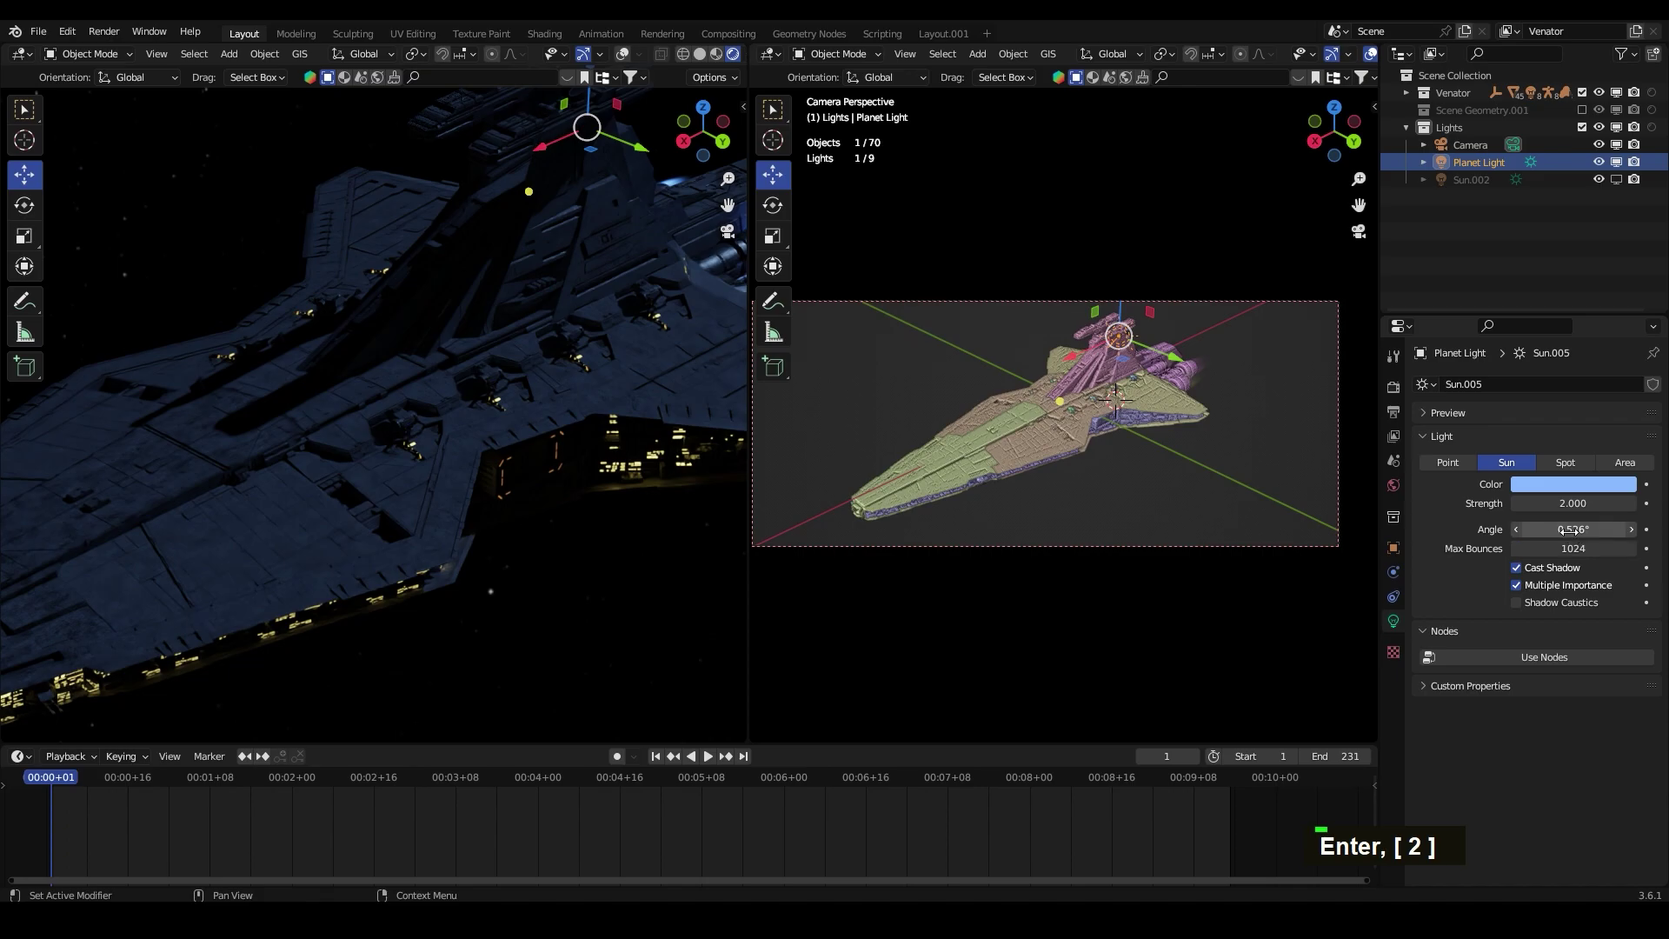
{"action": "left_click_drag", "start_coordinate": [1568, 529], "coordinate": [1656, 529]}
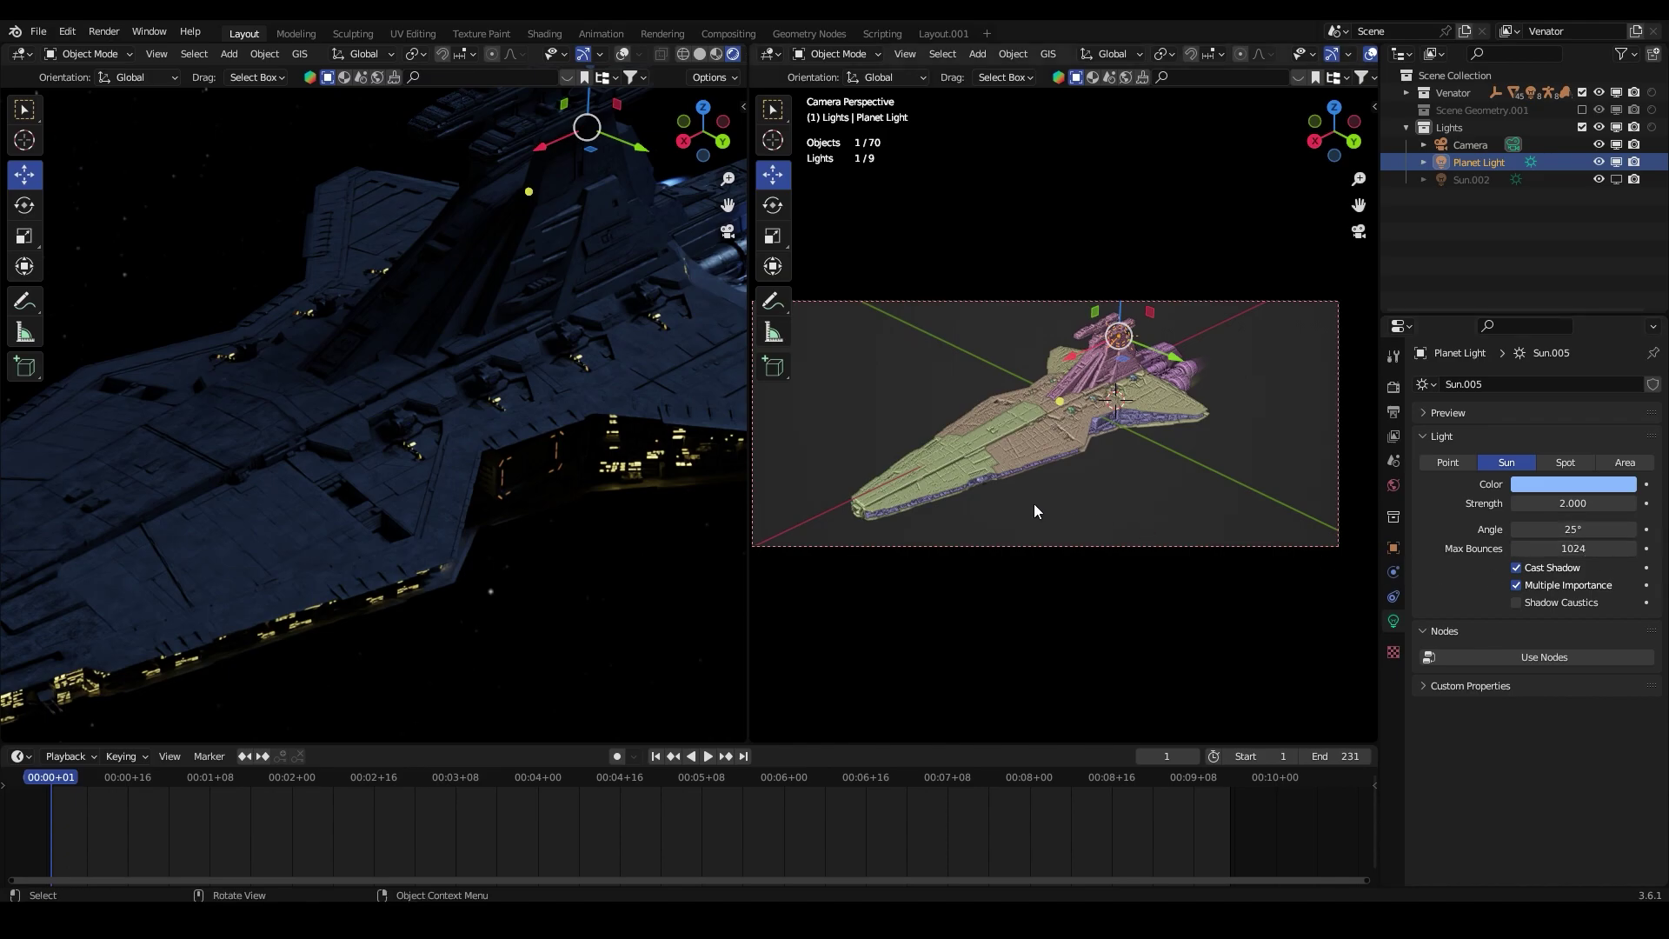
Step: Move the Planet Light down below the ship's level and out beside the wing along the global Z and Y axes
{"action": "middle_click_drag", "start_coordinate": [1034, 502], "coordinate": [1149, 405]}
{"action": "left_click_drag", "start_coordinate": [1107, 253], "coordinate": [1119, 363]}
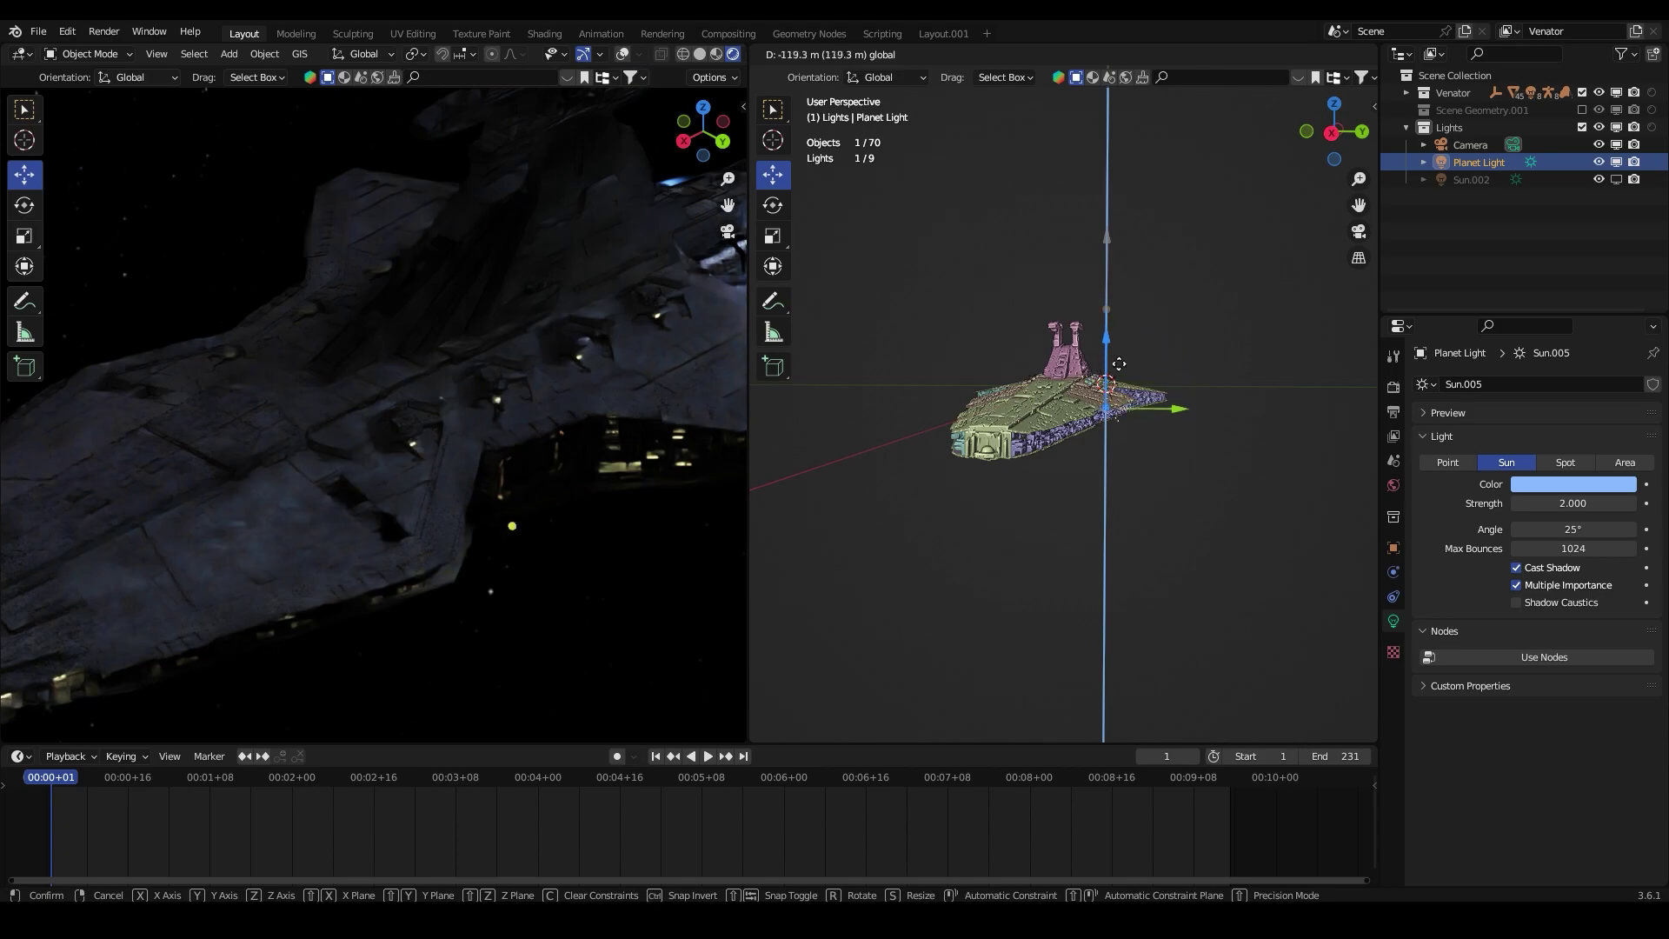
{"action": "left_click_drag", "start_coordinate": [1146, 443], "coordinate": [1282, 463]}
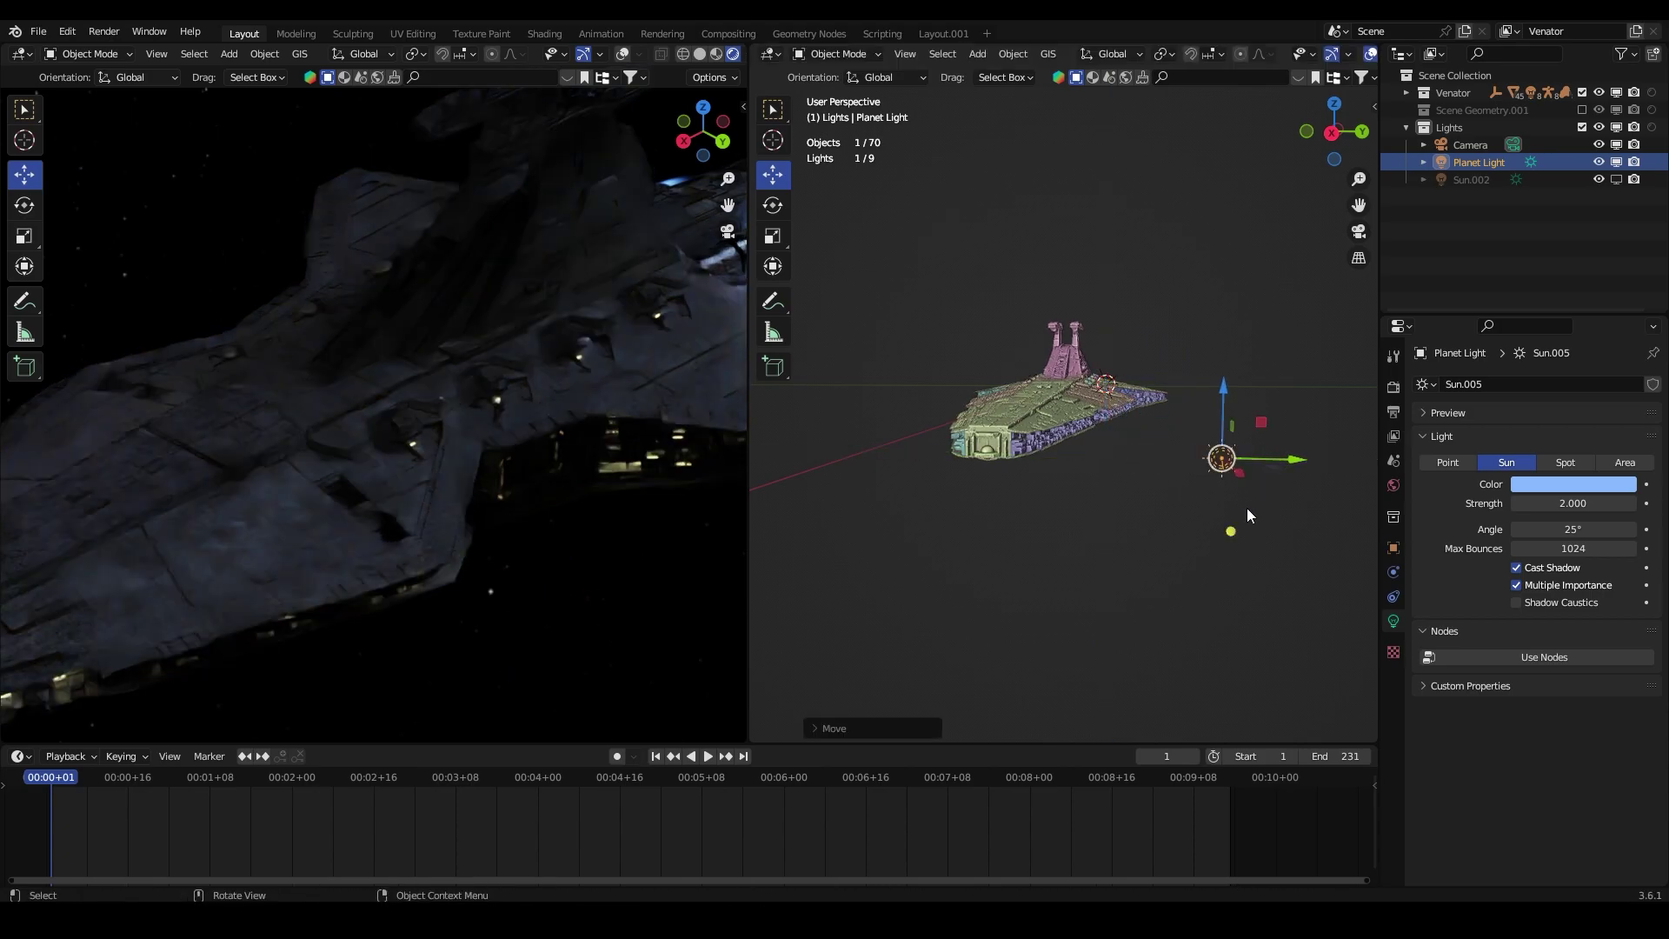
Step: Aim the Planet Light from below at the base of the ship's bridge tower
{"action": "middle_click_drag", "start_coordinate": [1246, 508], "coordinate": [1208, 551]}
{"action": "key", "text": "shift+t"}
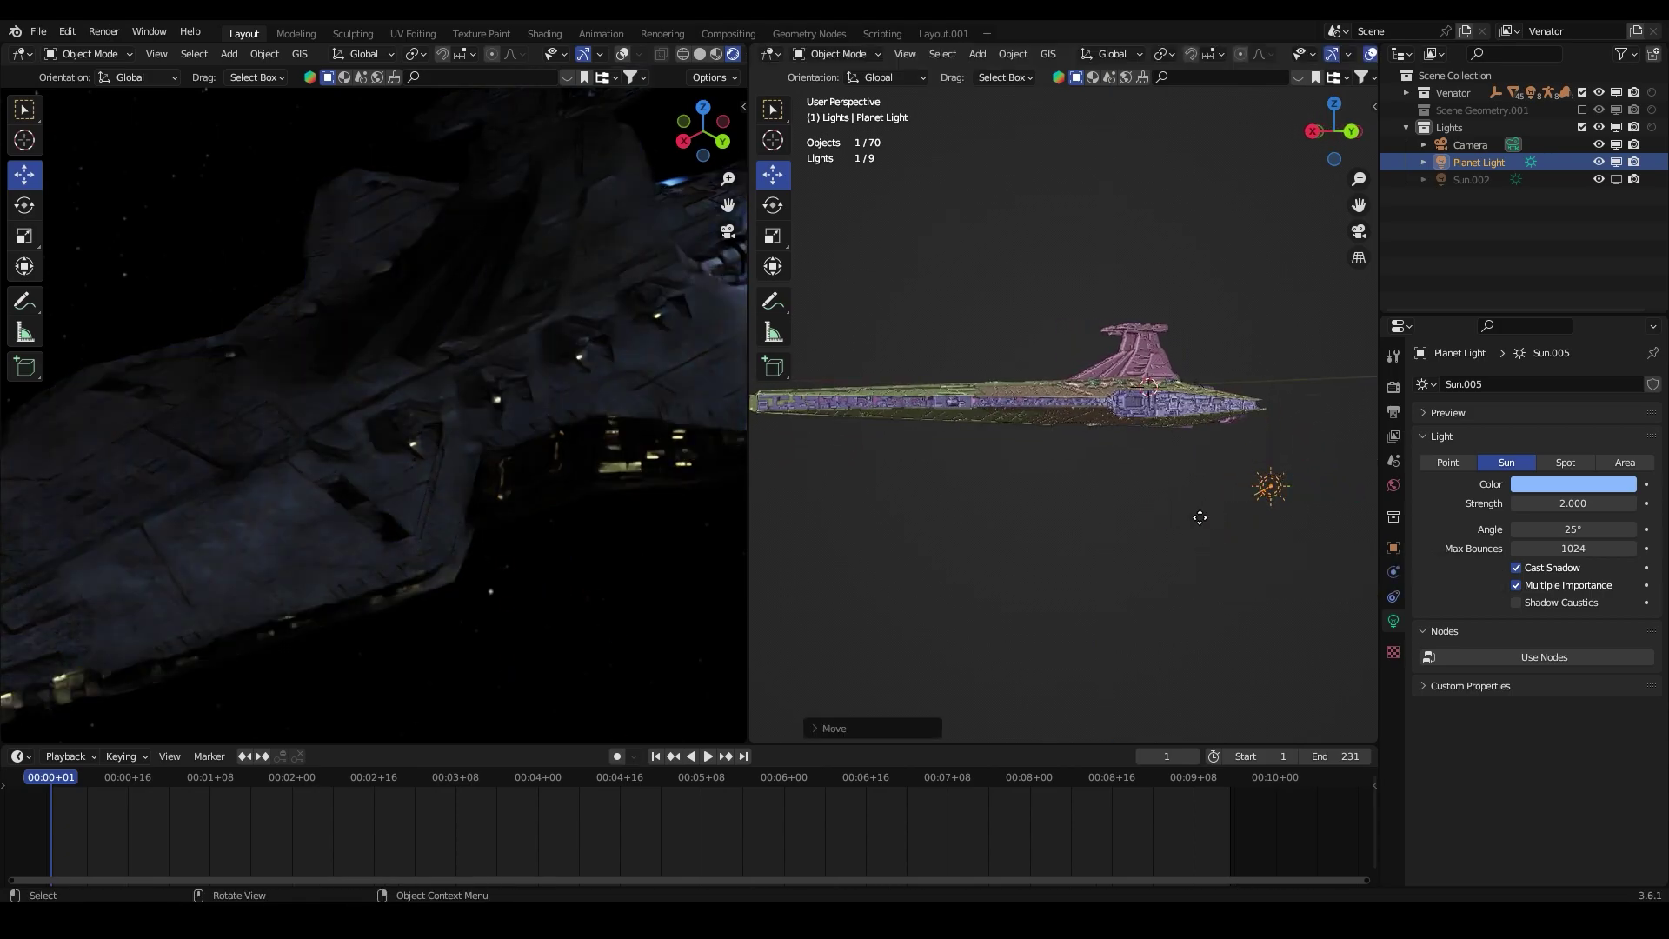
{"action": "left_click", "coordinate": [1146, 355]}
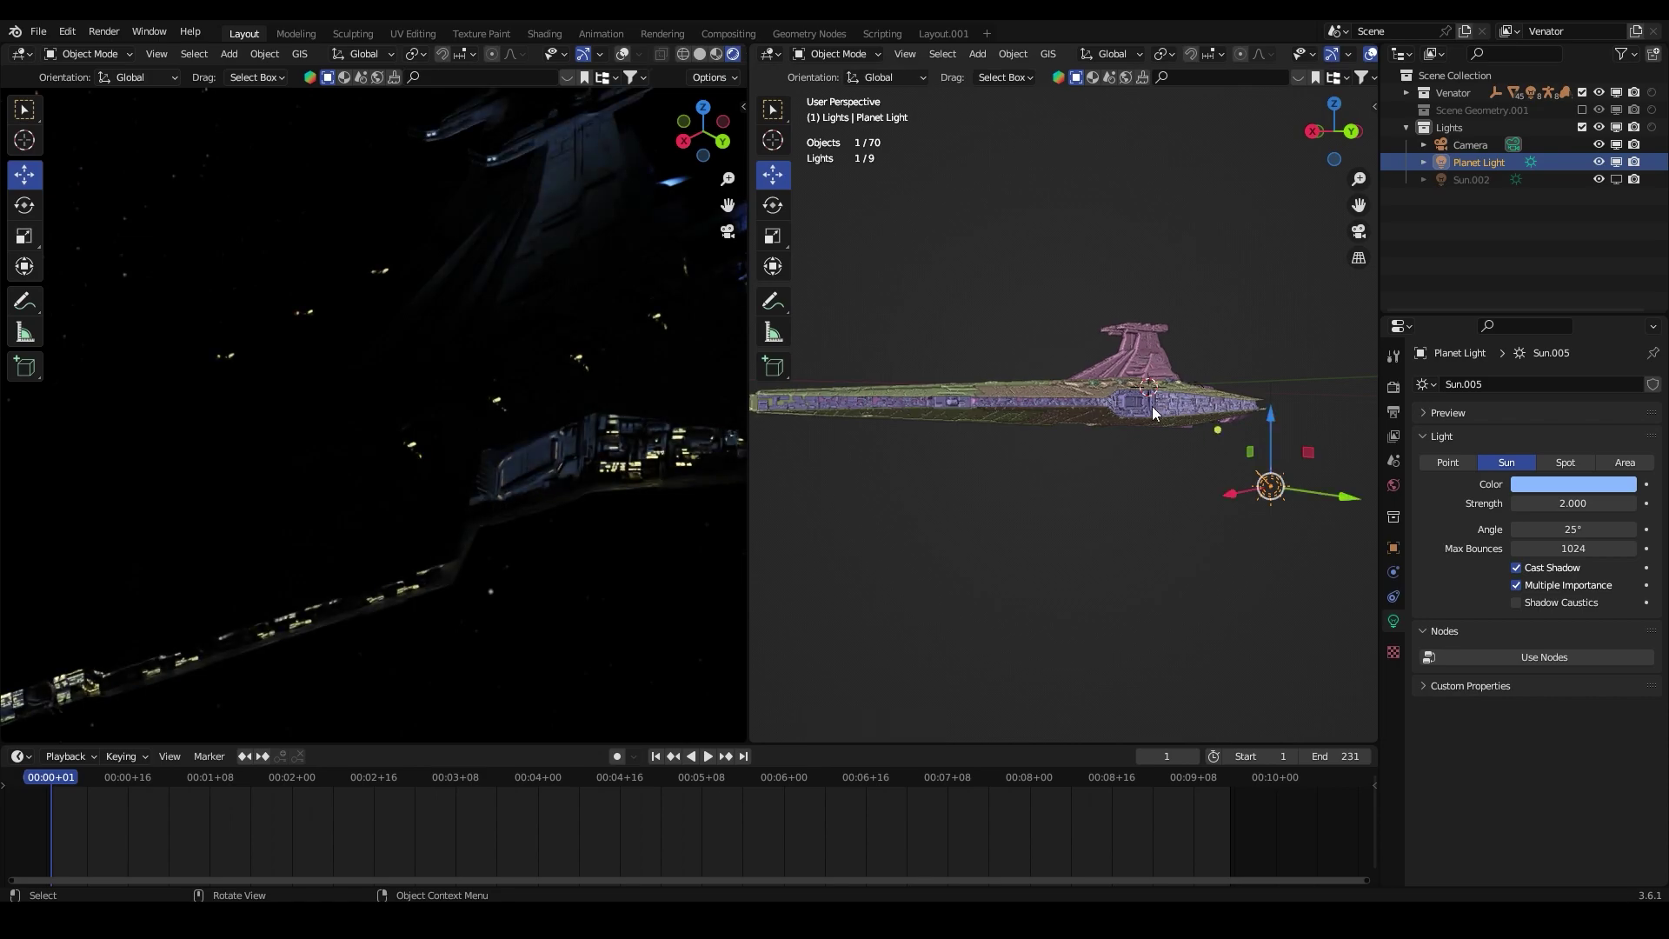
Step: Rotate the Planet Light about the global X axis in the right orthographic view so it aims flatter across the ship
{"action": "middle_click_drag", "start_coordinate": [1151, 405], "coordinate": [1084, 431]}
{"action": "scroll", "coordinate": [488, 440], "scroll_direction": "down", "scroll_amount": 3}
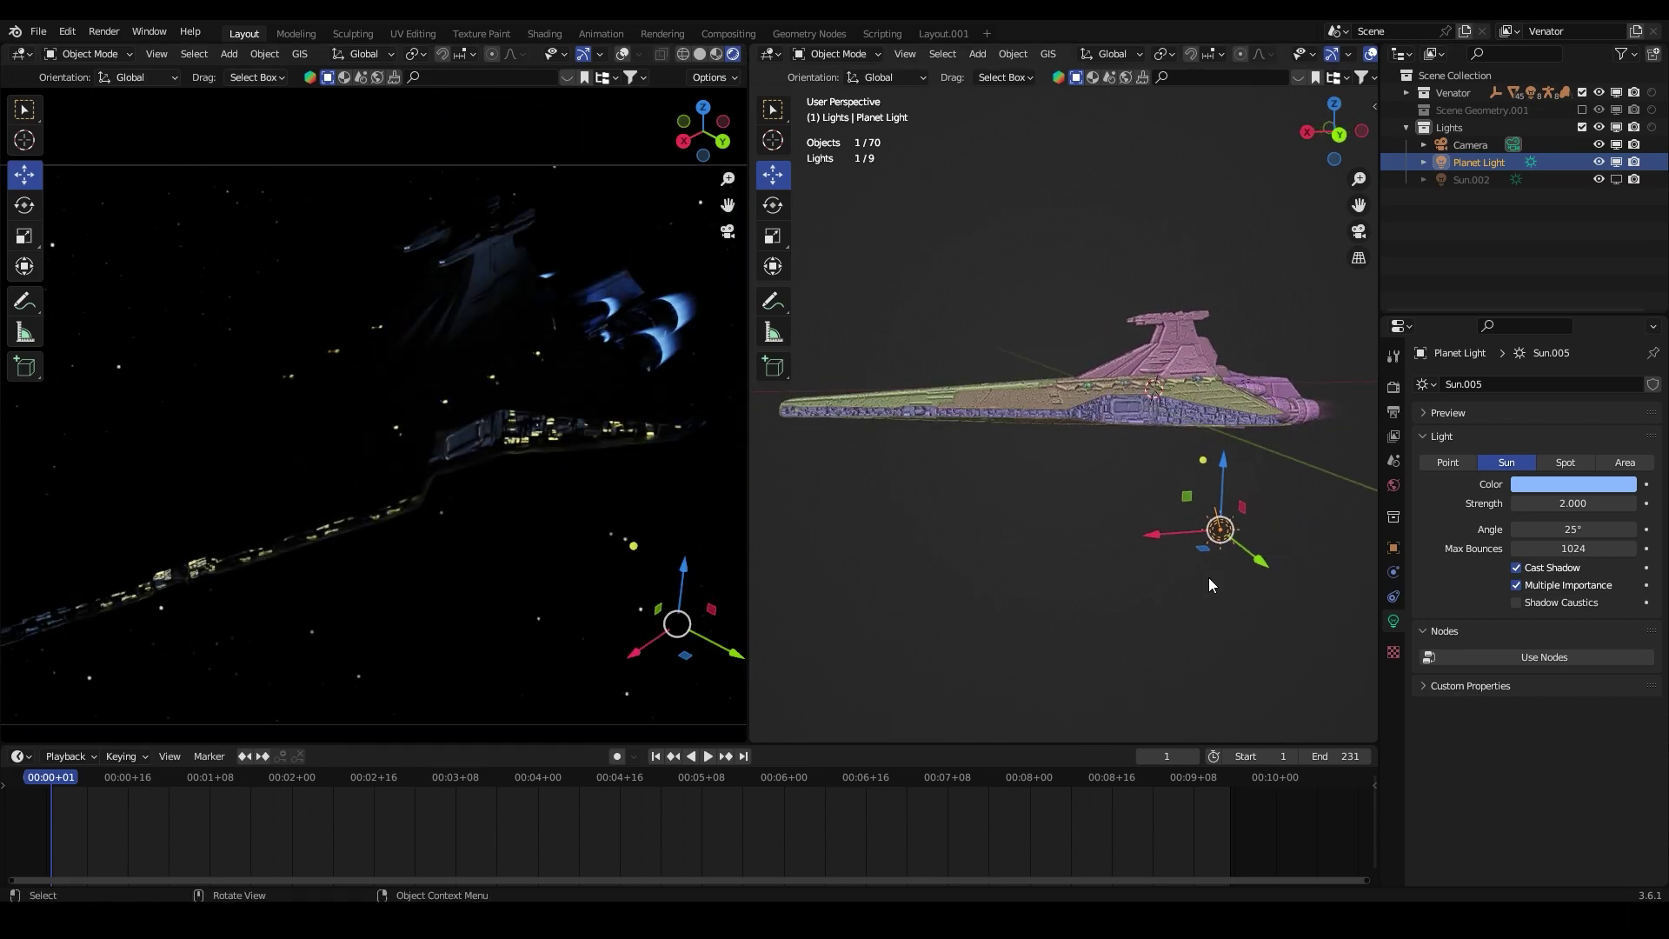
{"action": "middle_click_drag", "start_coordinate": [1209, 581], "coordinate": [1391, 514]}
{"action": "left_click", "coordinate": [773, 205]}
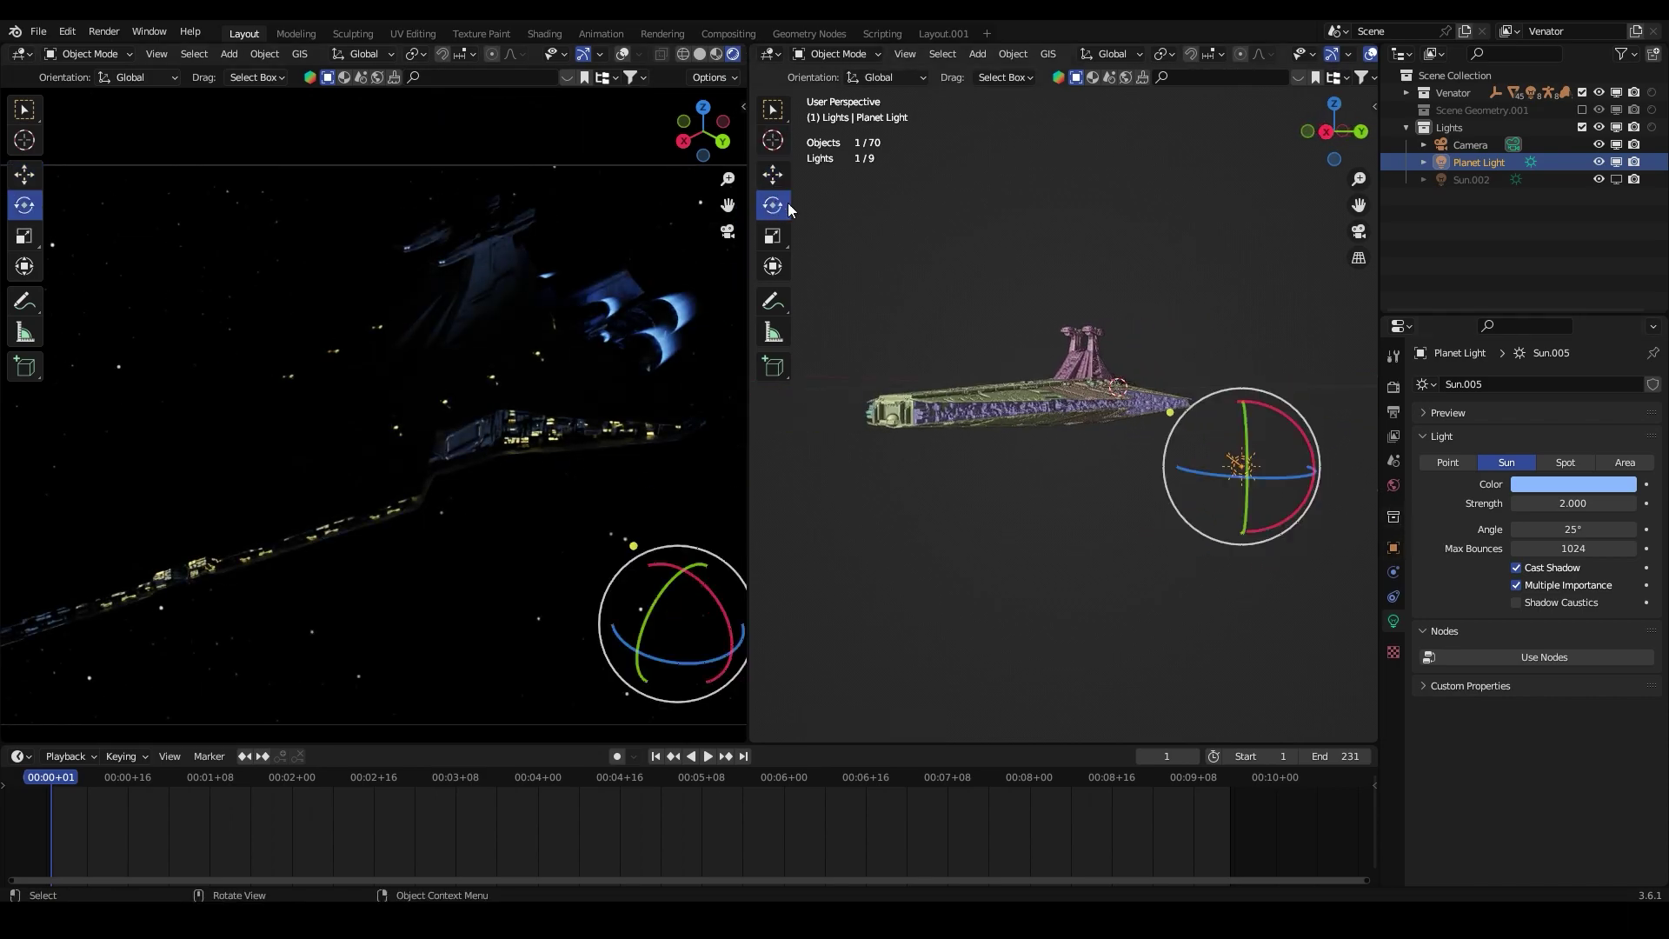
{"action": "left_click", "coordinate": [1328, 135]}
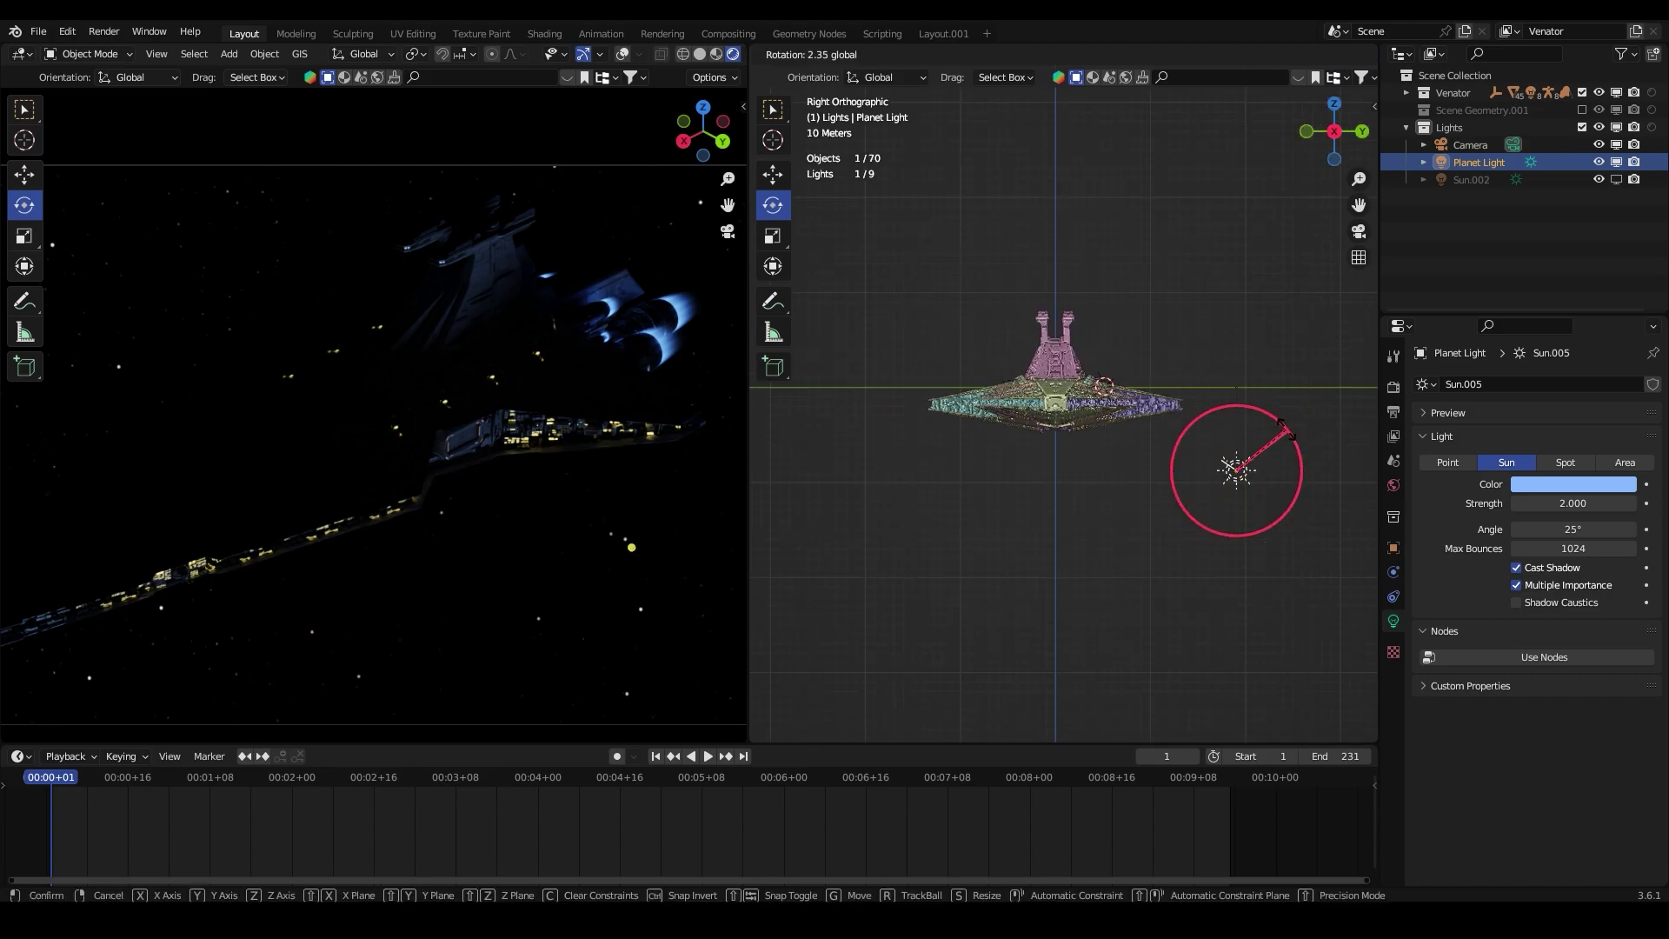
{"action": "left_click_drag", "start_coordinate": [1299, 442], "coordinate": [1277, 414]}
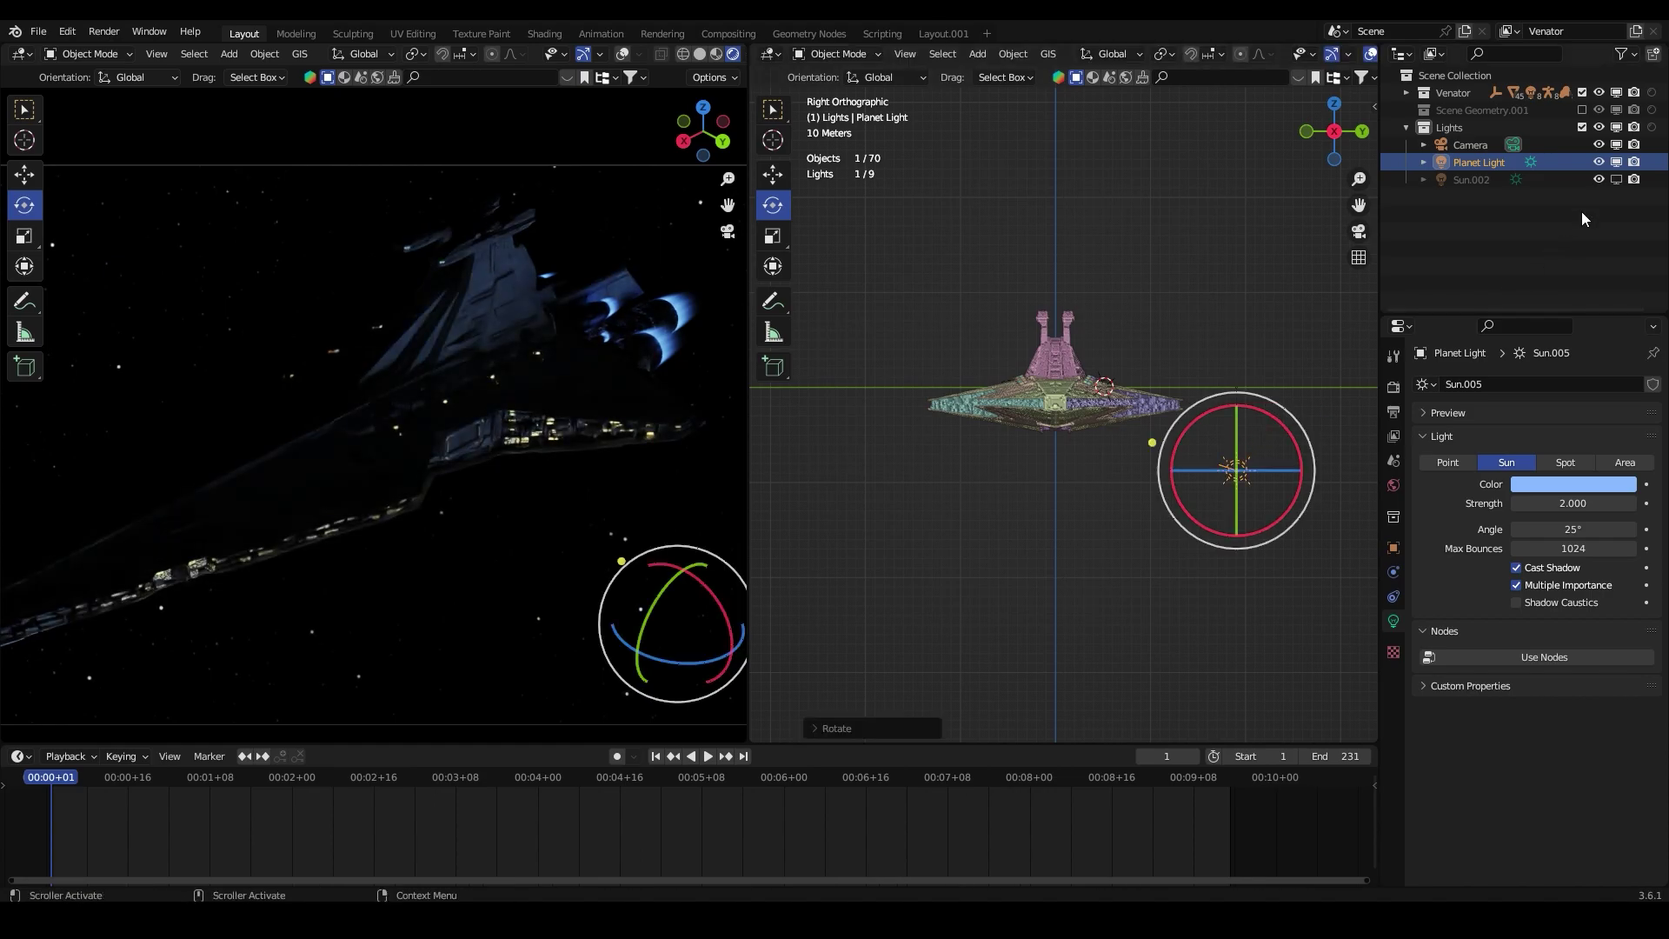
Step: Re-enable Sun.002 in the viewports and fine-tune the Planet Light's rotation to about -352° X, -117° Y and 253° Z
{"action": "left_click", "coordinate": [1614, 180]}
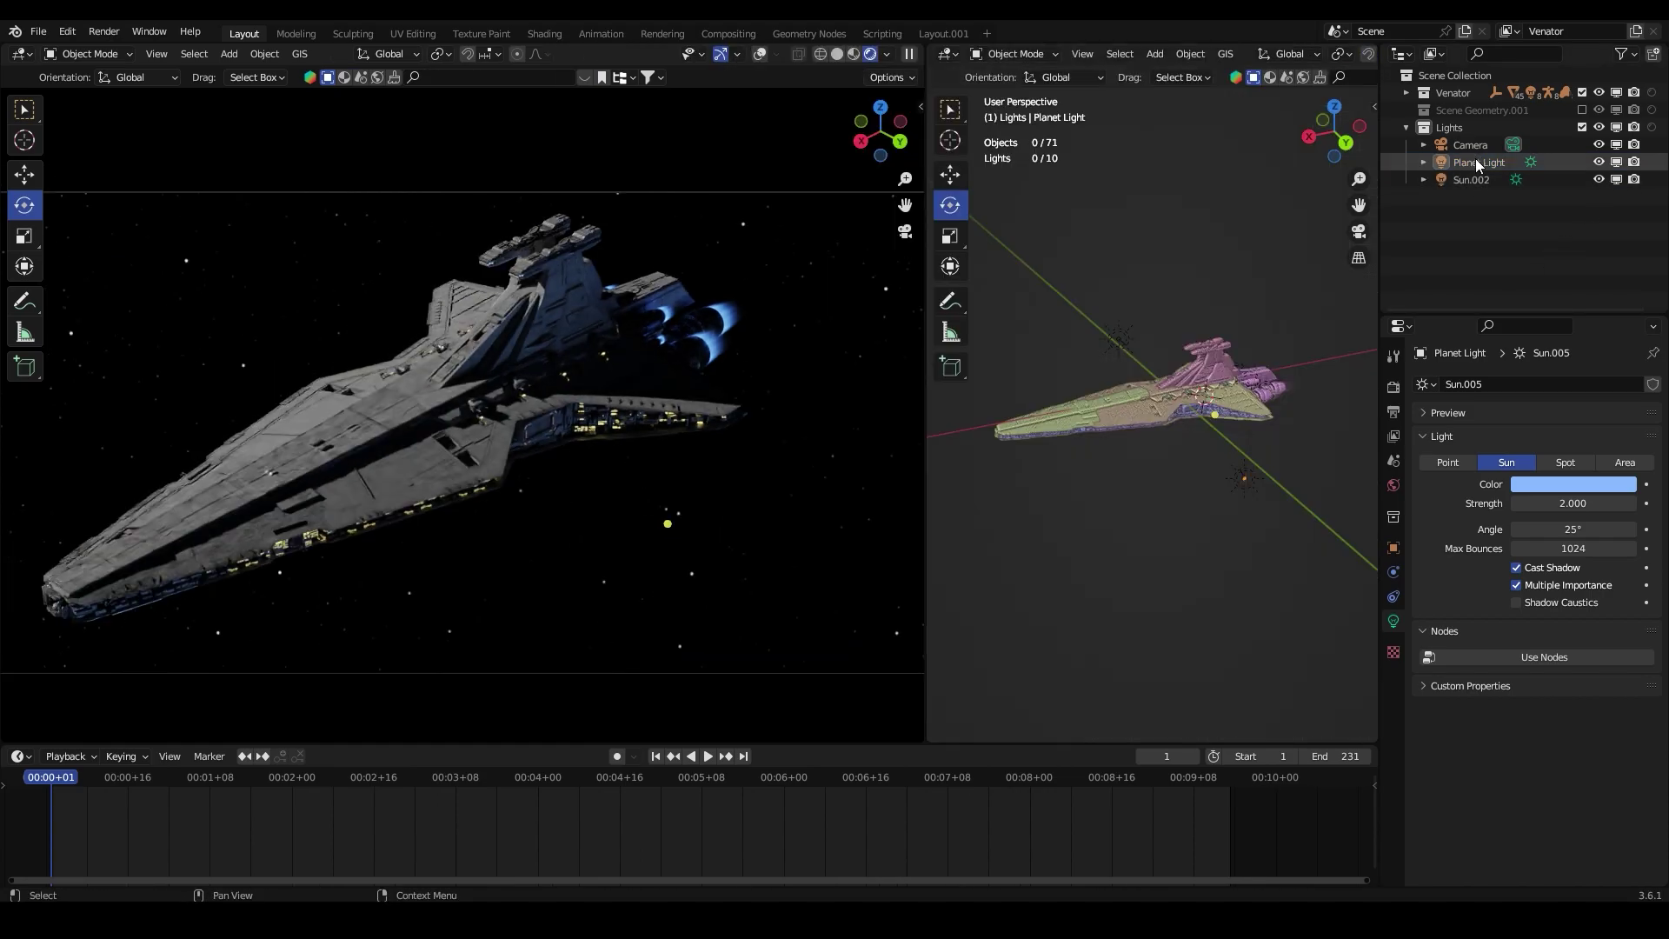
{"action": "left_click", "coordinate": [1475, 162]}
{"action": "left_click", "coordinate": [1393, 548]}
{"action": "middle_click_drag", "start_coordinate": [1268, 583], "coordinate": [1283, 490]}
{"action": "left_click_drag", "start_coordinate": [1306, 383], "coordinate": [1309, 386]}
{"action": "middle_click_drag", "start_coordinate": [1308, 388], "coordinate": [1189, 456]}
{"action": "left_click_drag", "start_coordinate": [1238, 552], "coordinate": [1244, 560]}
{"action": "scroll", "coordinate": [611, 462], "scroll_direction": "up", "scroll_amount": 2}
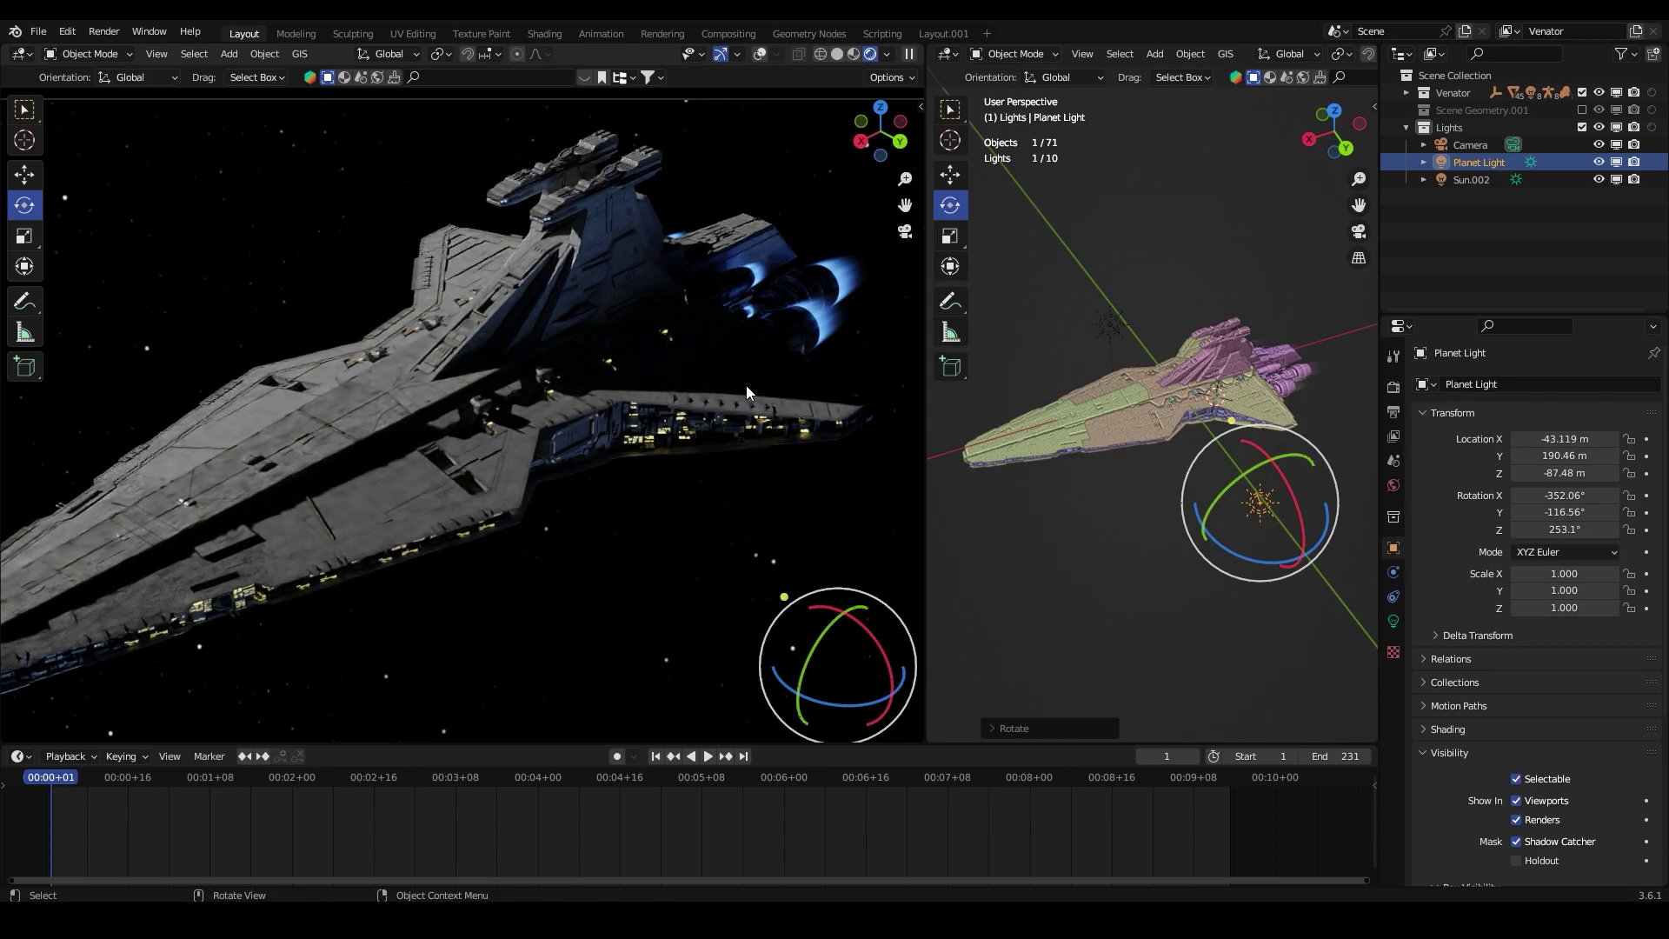
Step: Toggle the Planet Light off and on in the viewports to compare its effect on the ship in the rendered camera view
{"action": "left_click", "coordinate": [1616, 162]}
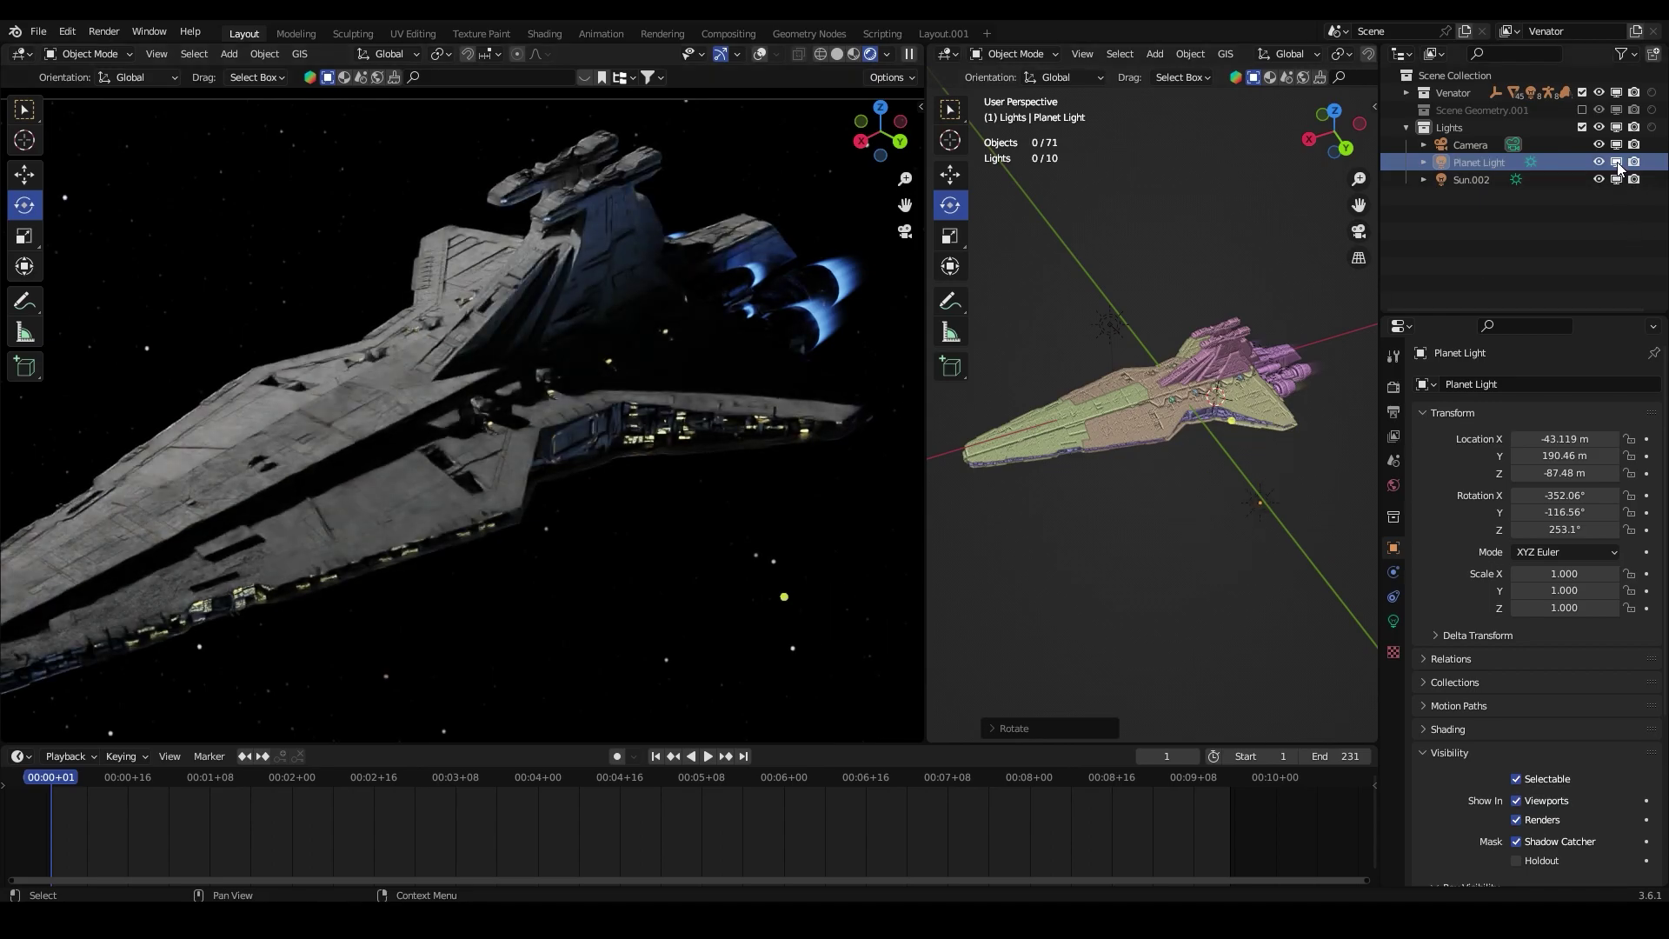
{"action": "left_click", "coordinate": [1617, 163]}
{"action": "key", "text": "KP_0"}
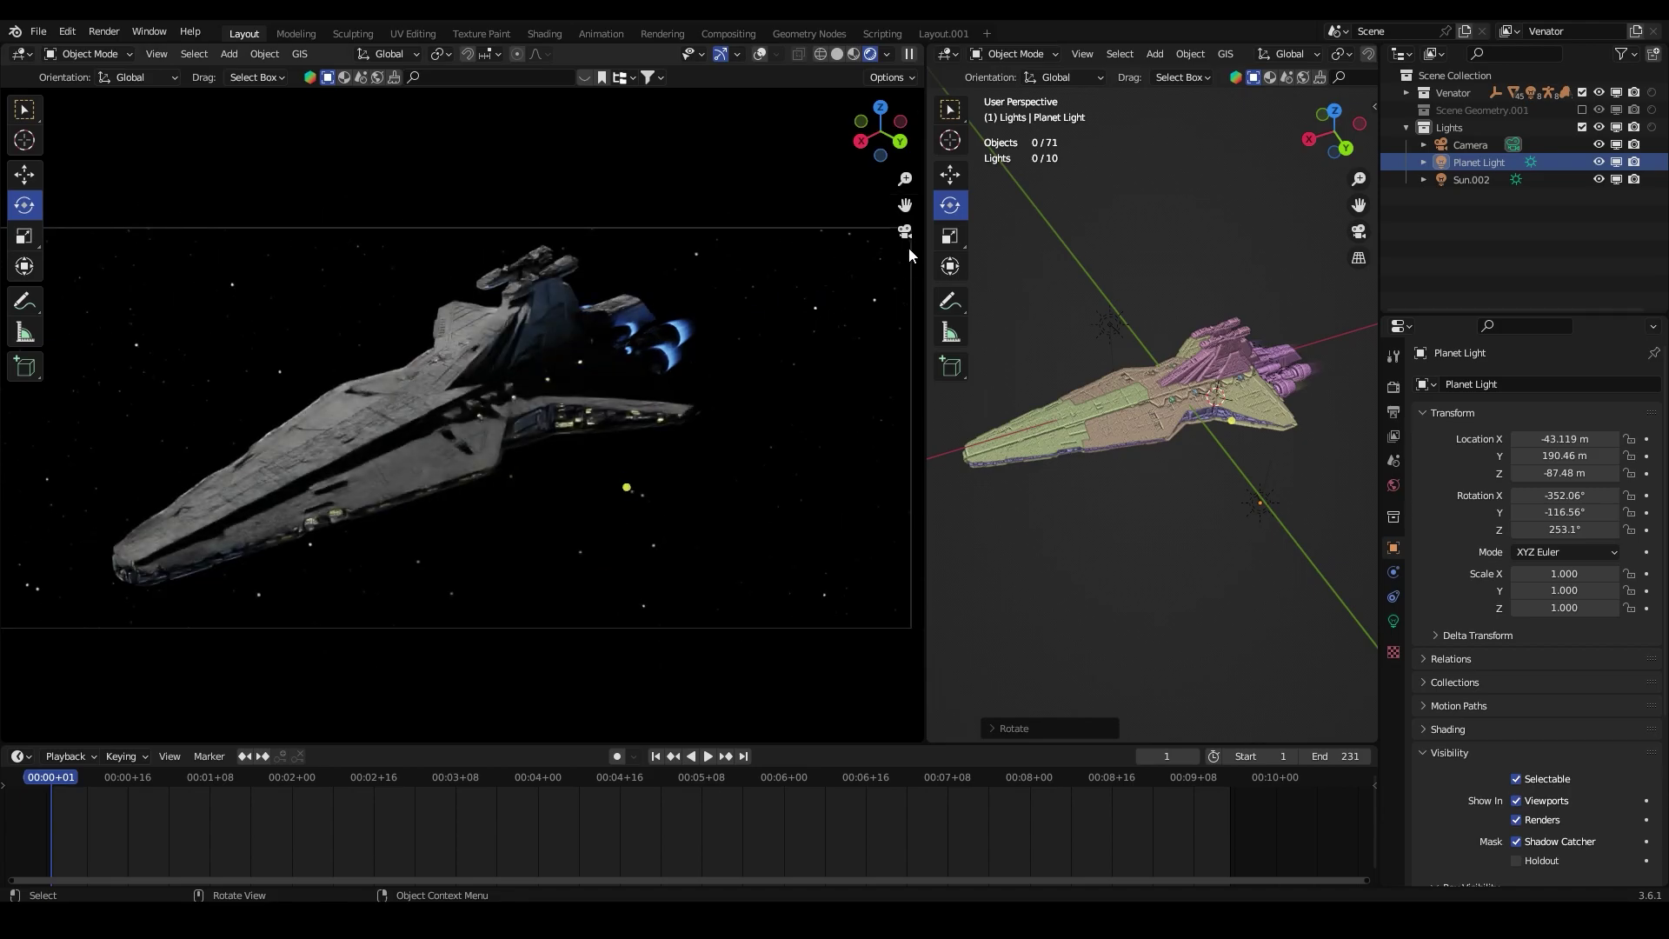
{"action": "left_click_drag", "start_coordinate": [906, 206], "coordinate": [911, 205]}
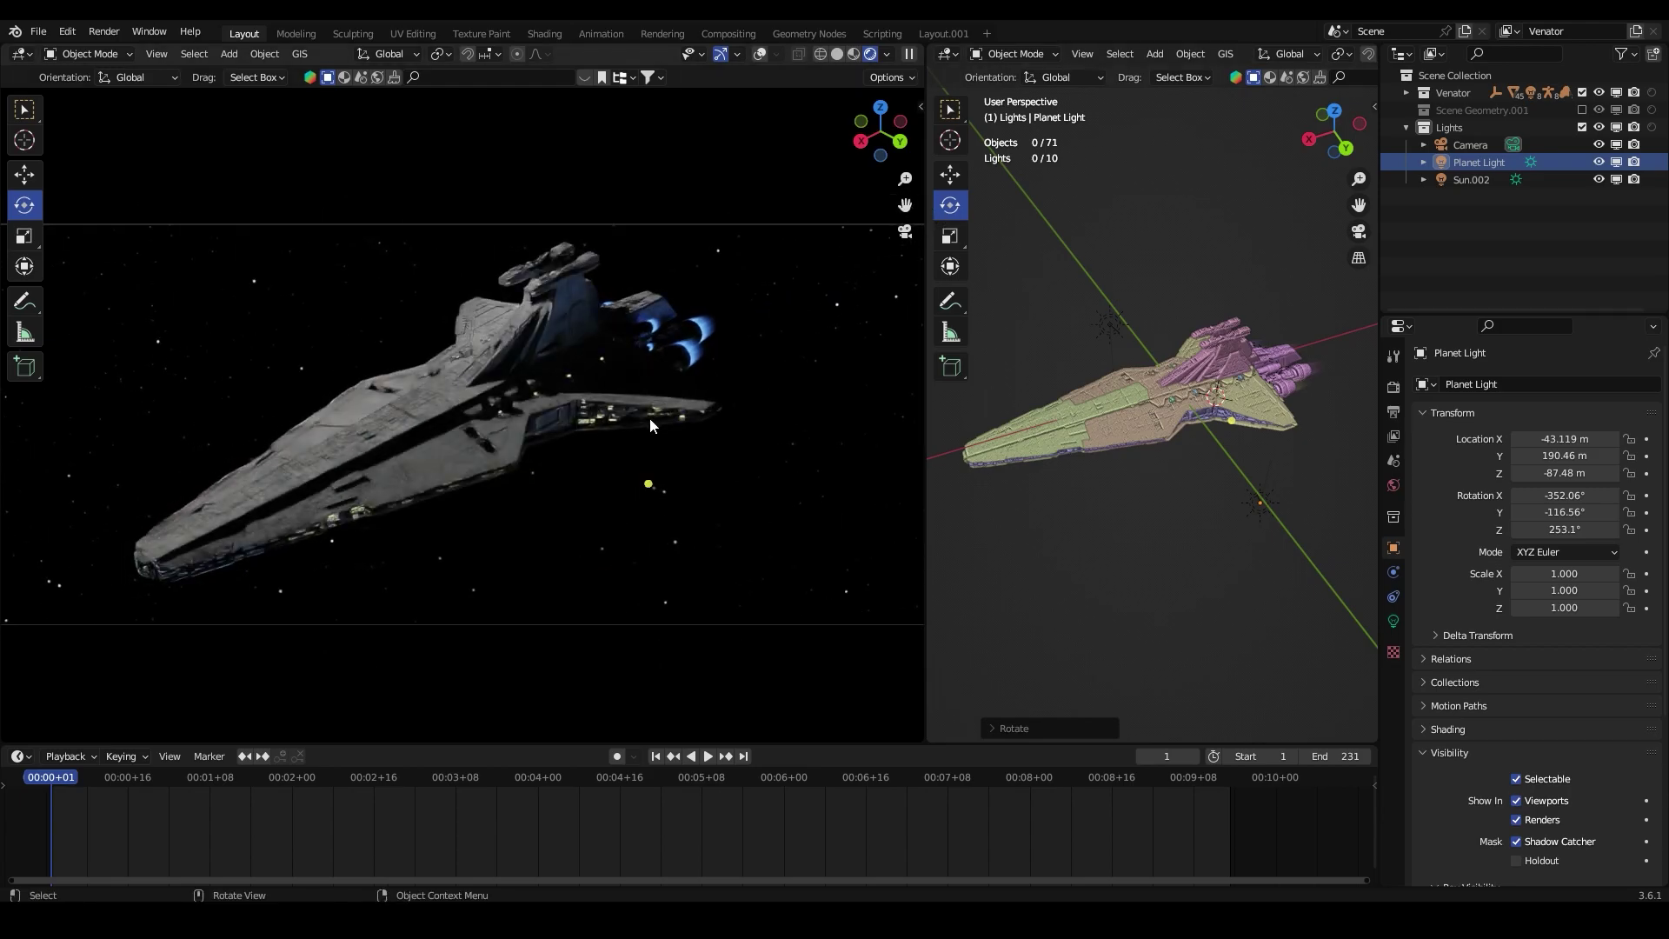